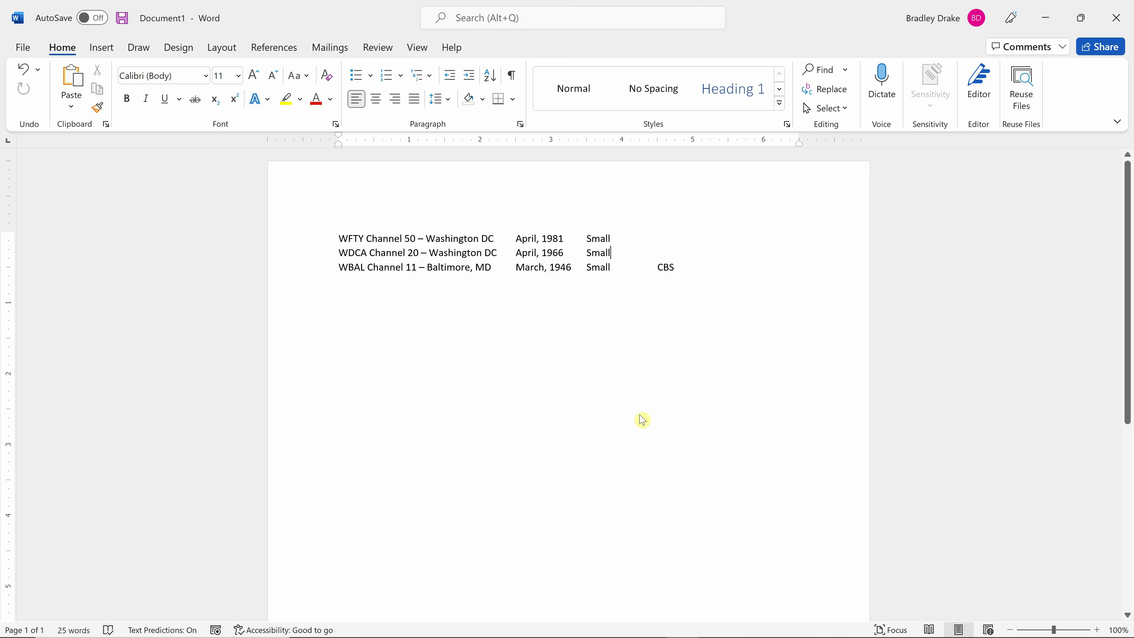
# Switch to Total Extreme Wrestling 2020 and open the database editor
pyautogui.moveTo(728, 630)
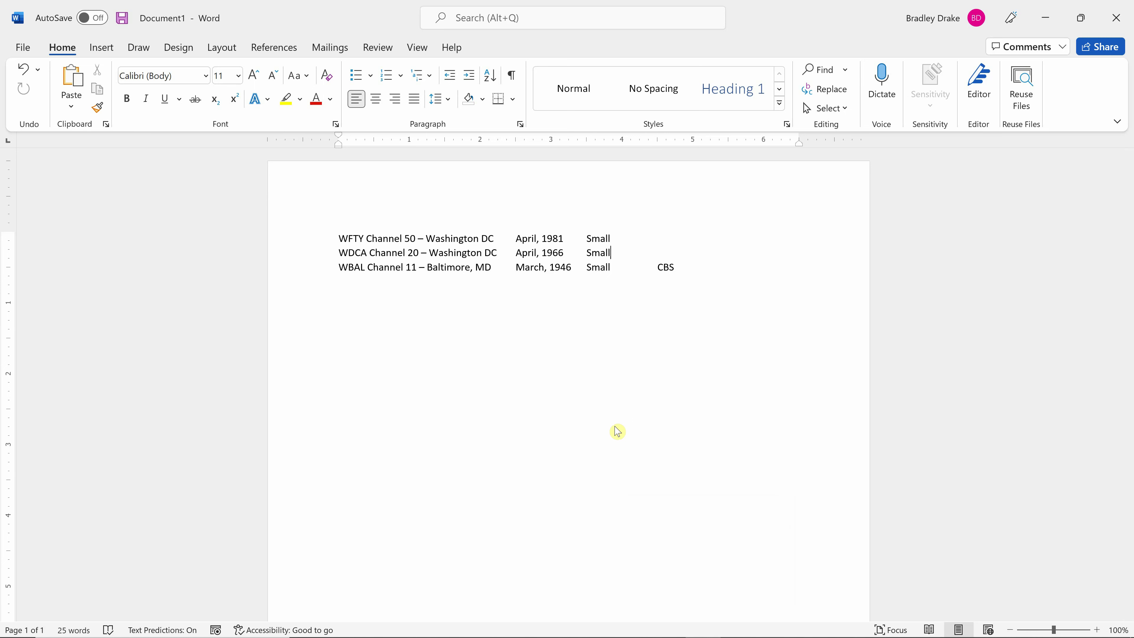
pyautogui.moveTo(675, 632)
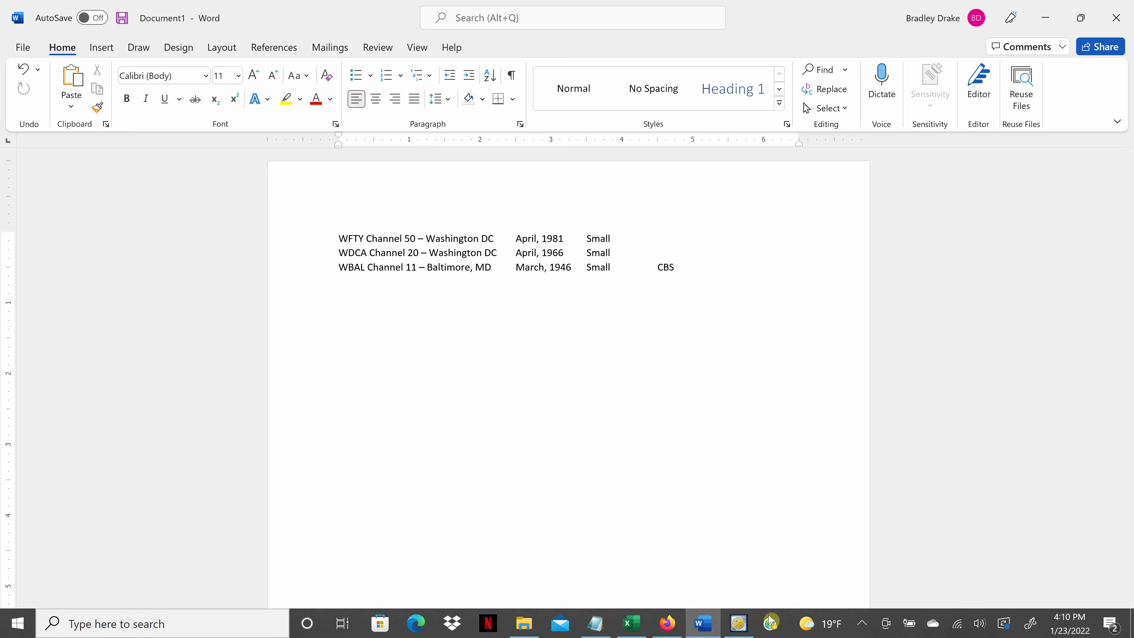
pyautogui.click(744, 627)
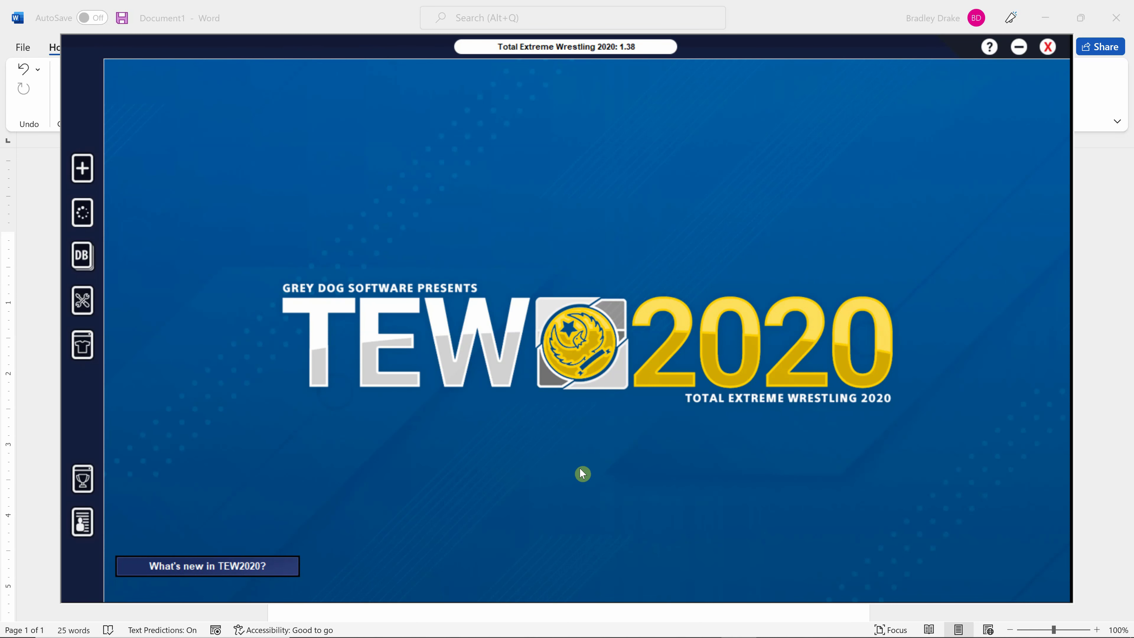
pyautogui.click(83, 304)
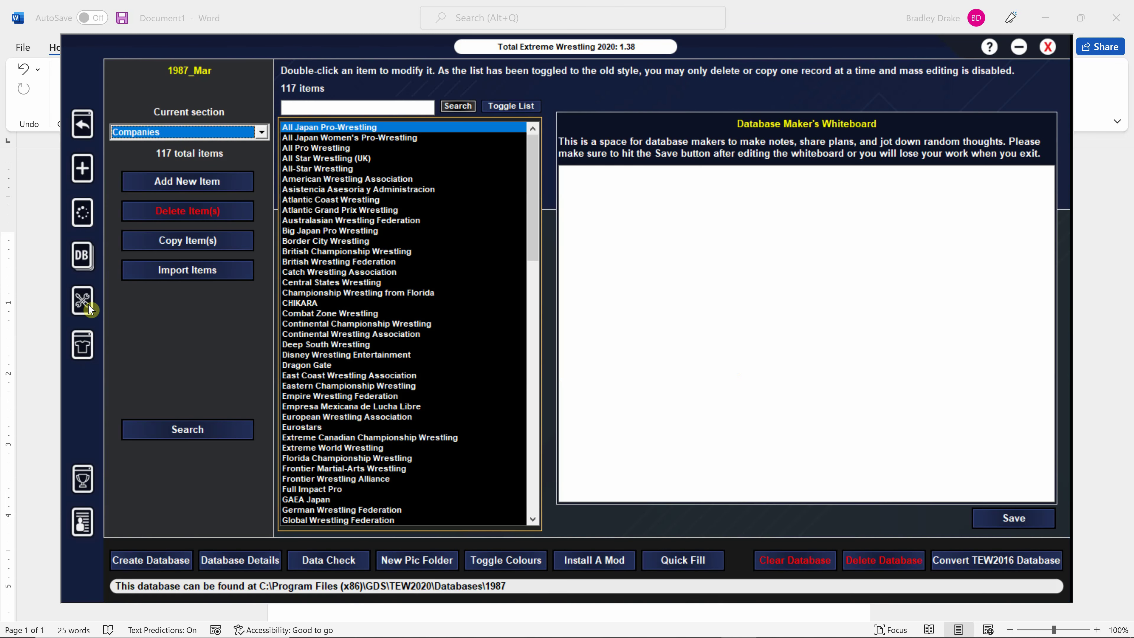
# Show the Broadcasters section of the 1987 database and add a new broadcaster record
pyautogui.click(253, 133)
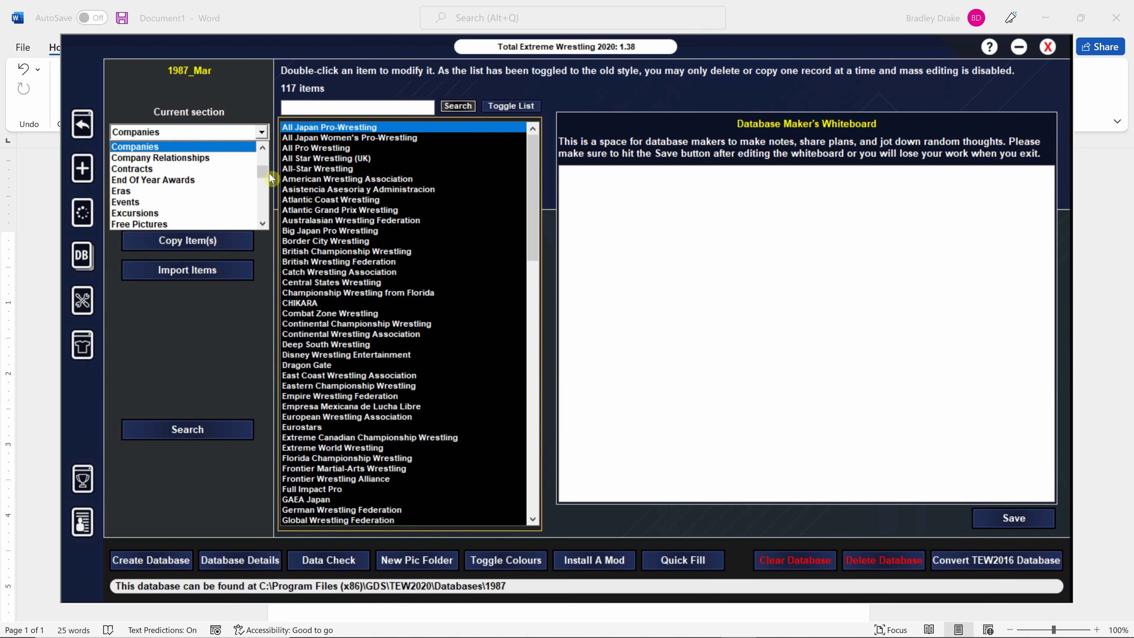
pyautogui.moveTo(267, 177); pyautogui.dragTo(265, 153)
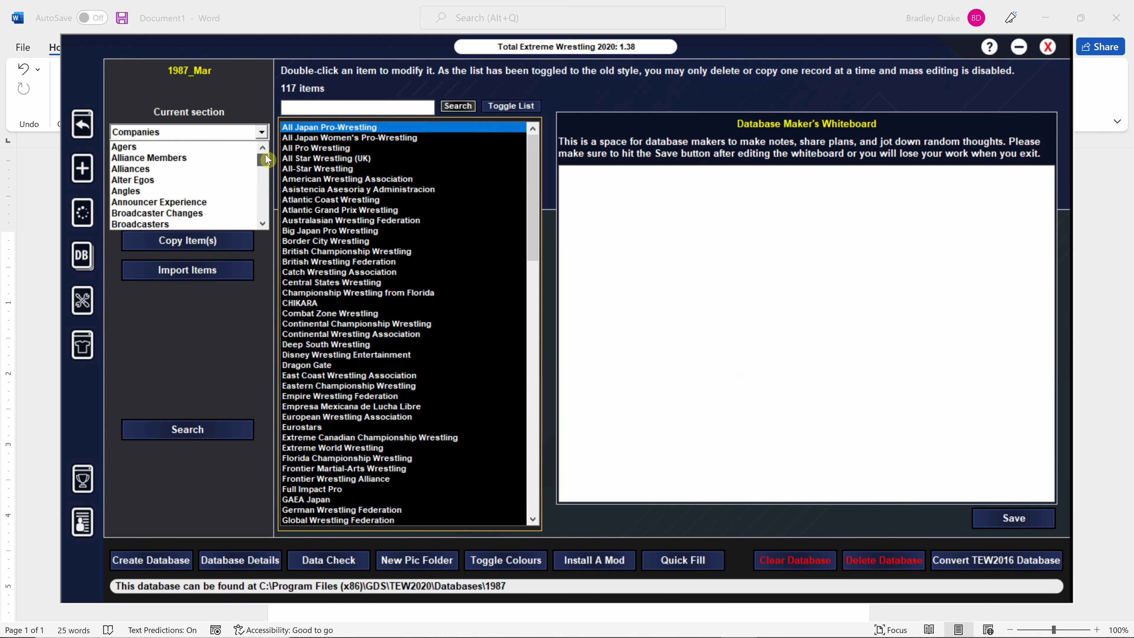
pyautogui.click(237, 223)
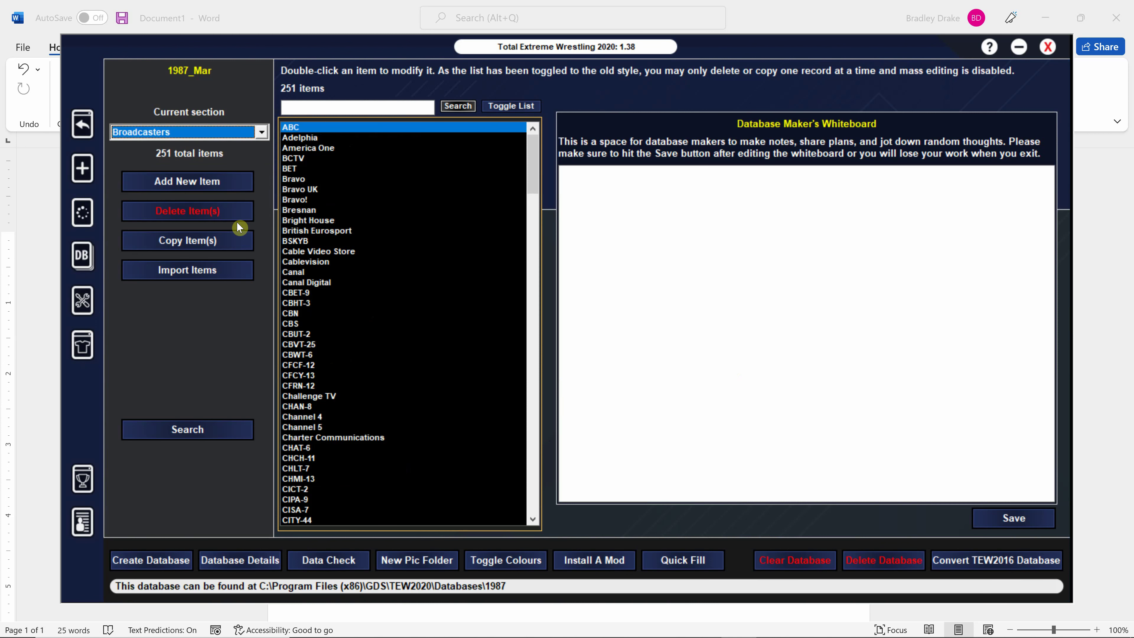
pyautogui.click(231, 181)
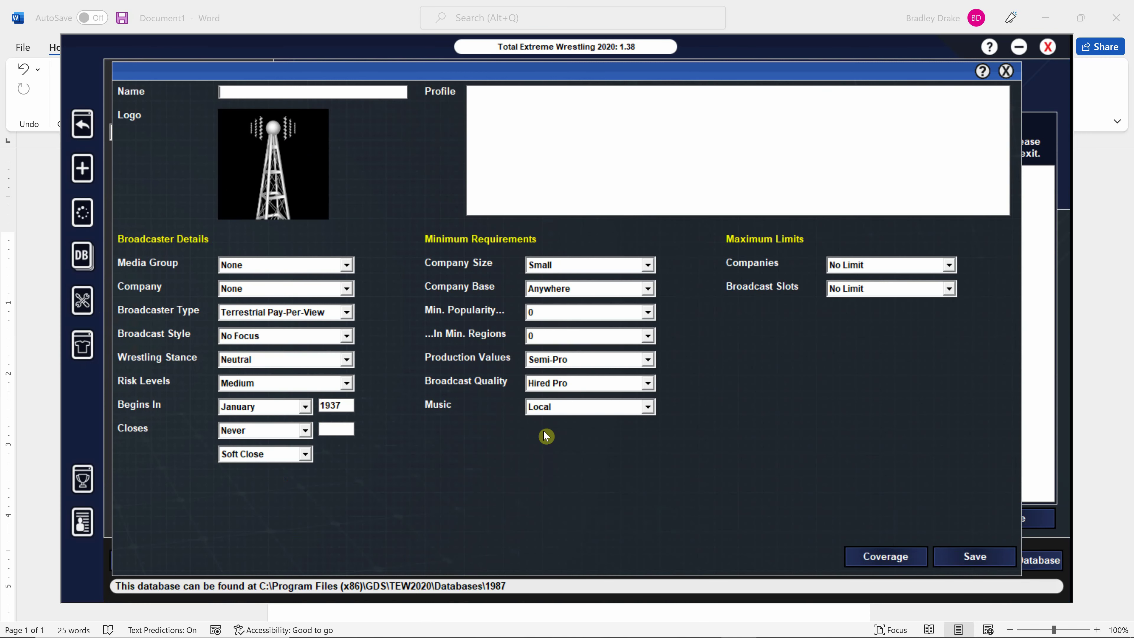
# Check the station notes in Word and name the new broadcaster WFTY-50 in Total Extreme Wrestling 2020
pyautogui.click(703, 626)
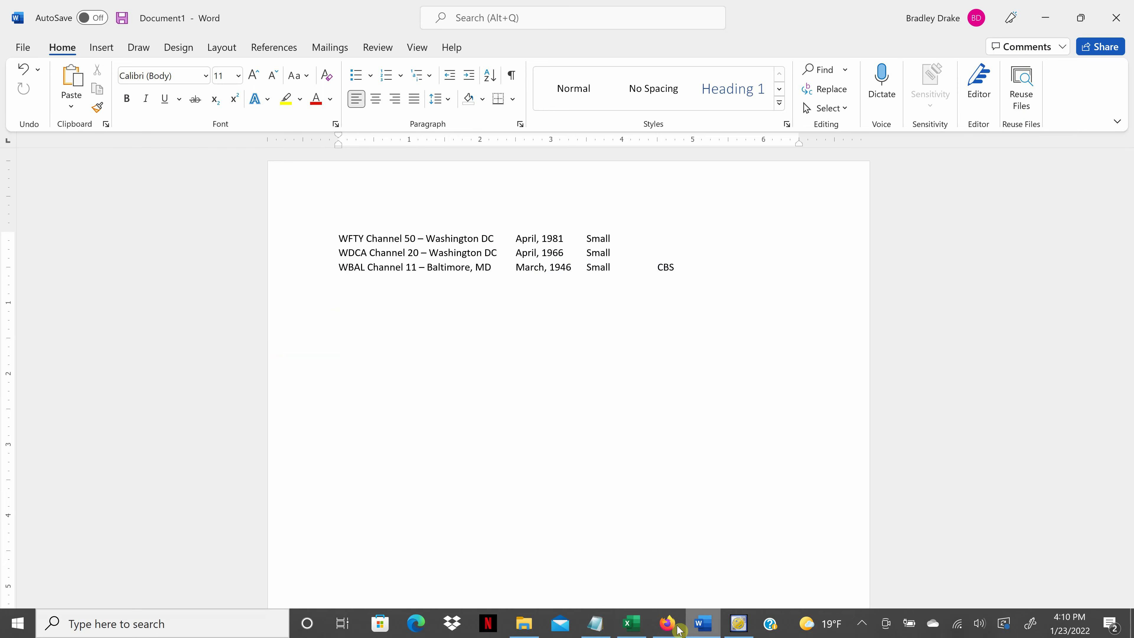
pyautogui.click(739, 627)
pyautogui.click(257, 92)
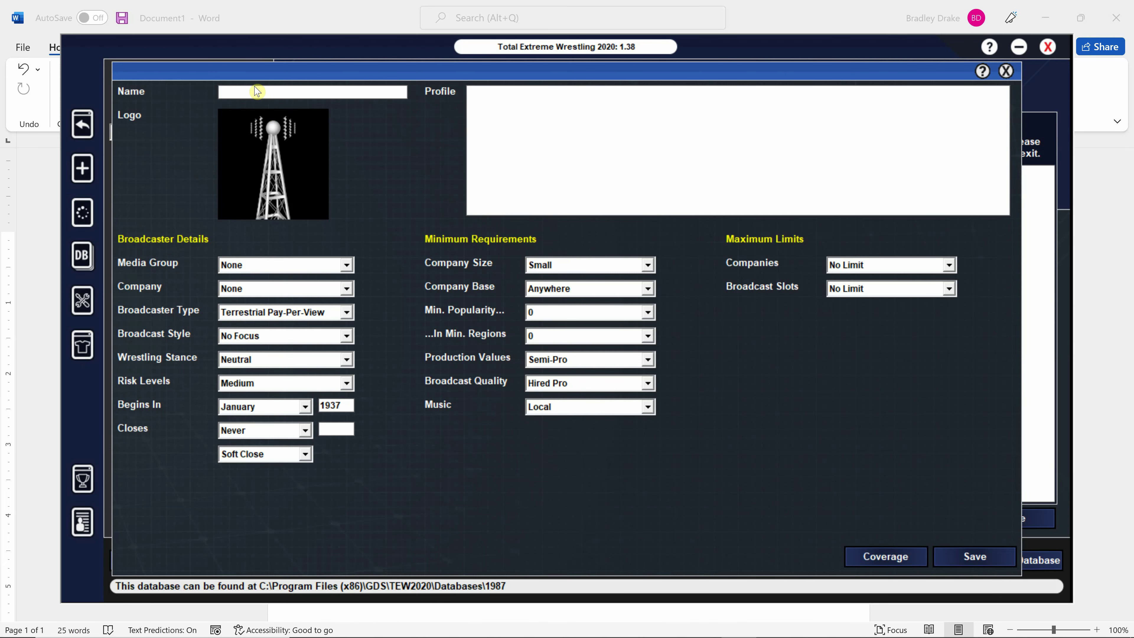
pyautogui.write('WFTY-50')
# Find the picture WFTY-50.jpg by searching for WFTY and use it as the broadcaster's logo
pyautogui.click(281, 147)
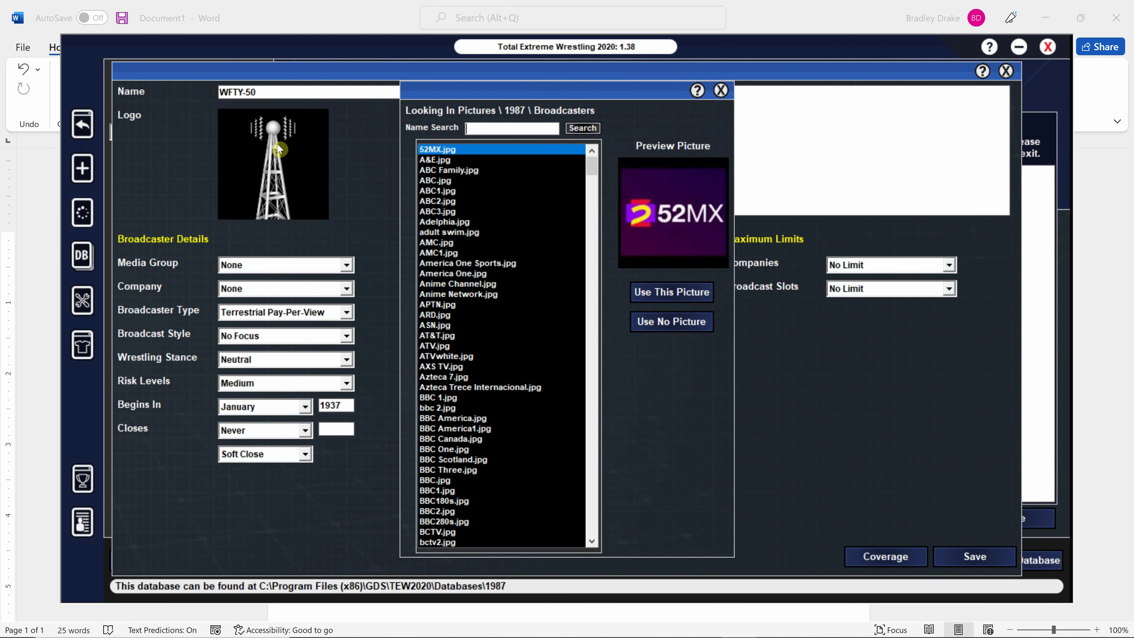
pyautogui.click(488, 130)
pyautogui.write('WFTY')
pyautogui.press('Return')
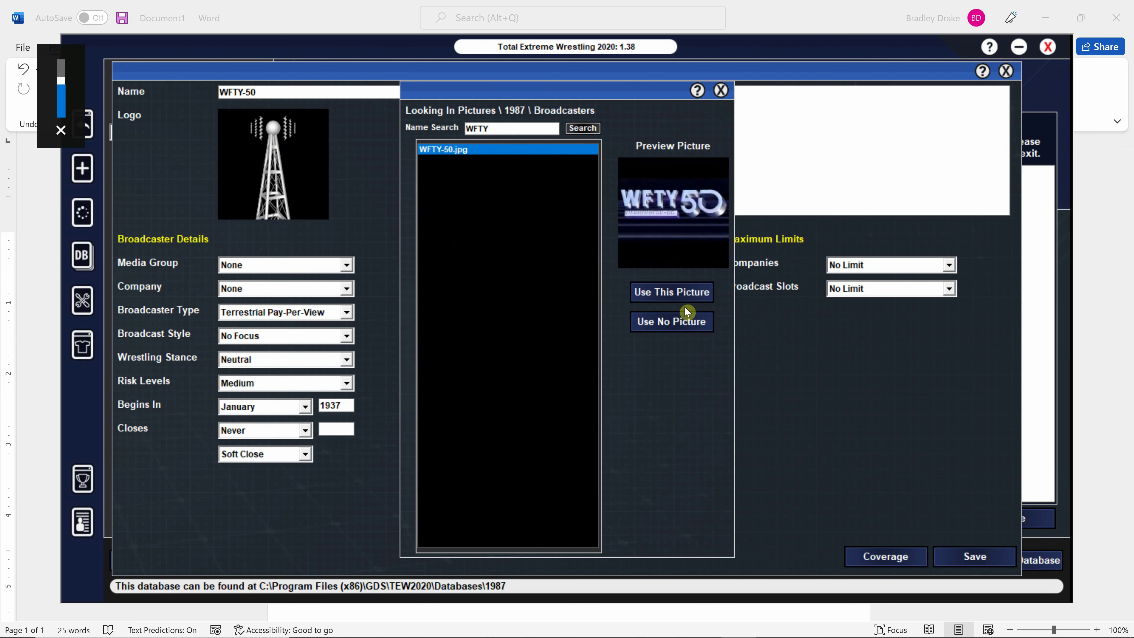
pyautogui.click(671, 293)
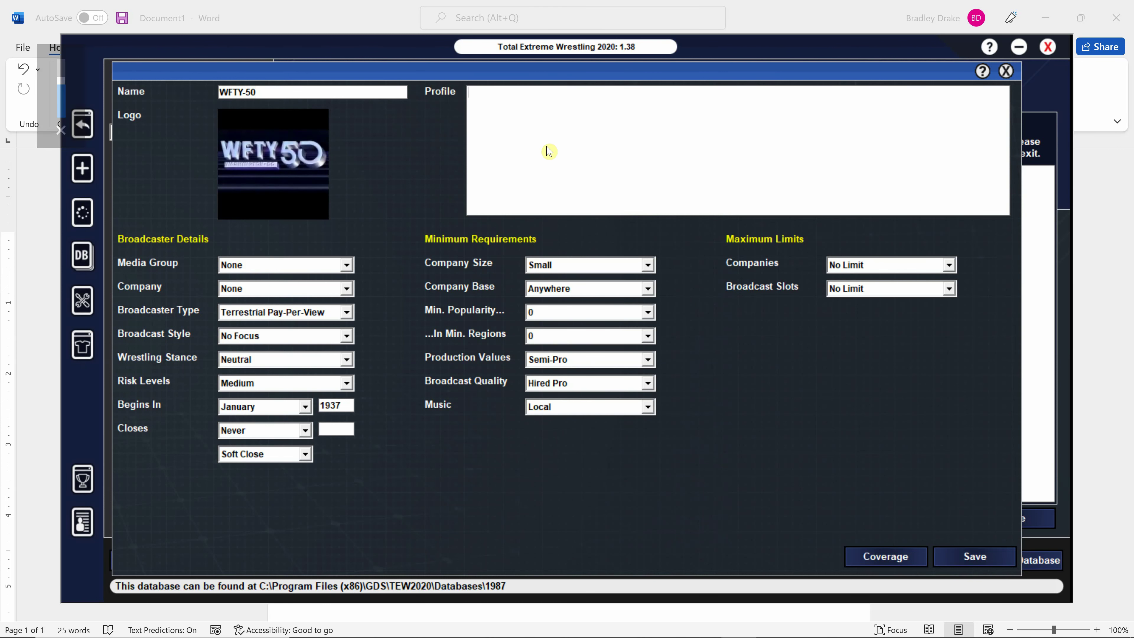
# Write the broadcaster profile "WFTY-50 was based out of Washington, DC and featured pro wrestling."
pyautogui.click(560, 170)
pyautogui.write('W')
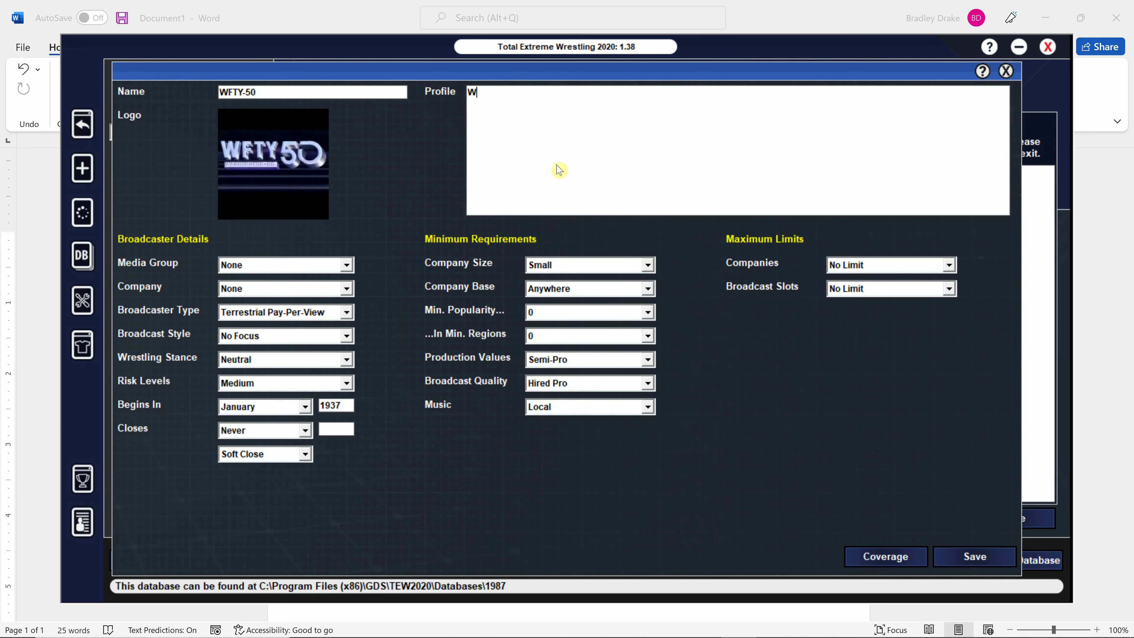
pyautogui.write('FTY-50 was based out of Washington')
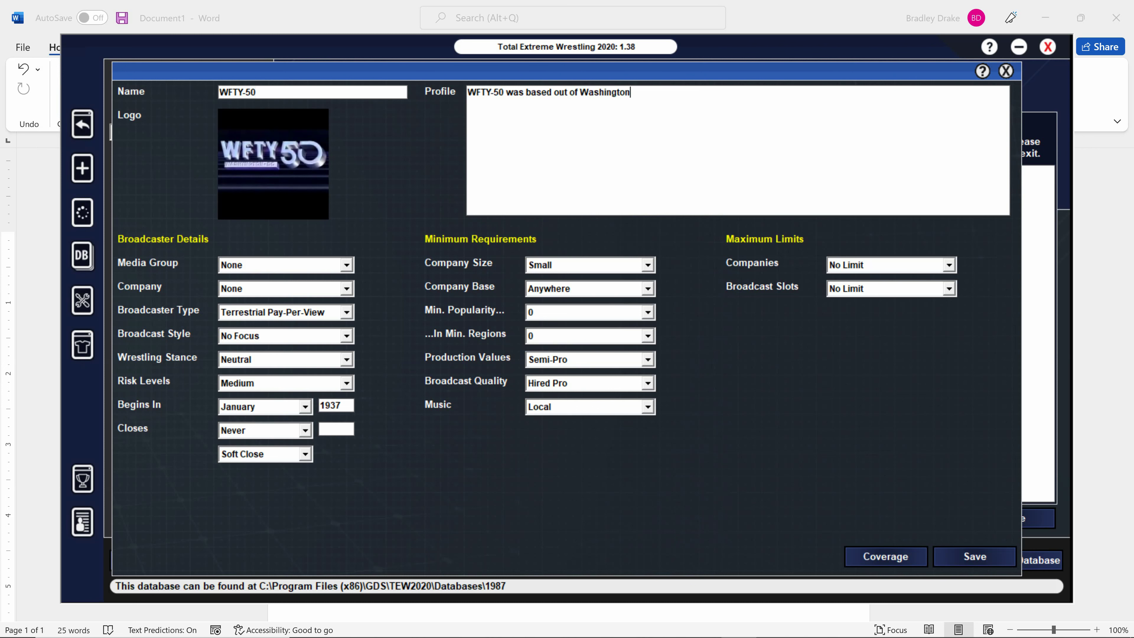
pyautogui.write(', DC and featured pro wrestling.')
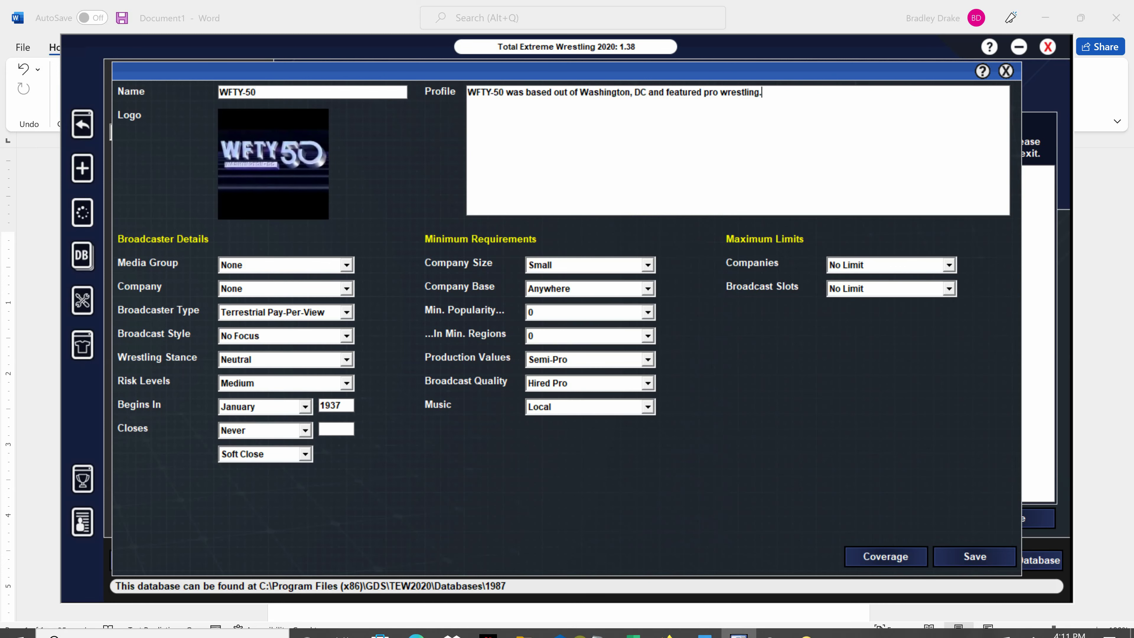
# Look up the station's launch date in the Word notes and set the broadcaster to begin in April 1981
pyautogui.click(706, 624)
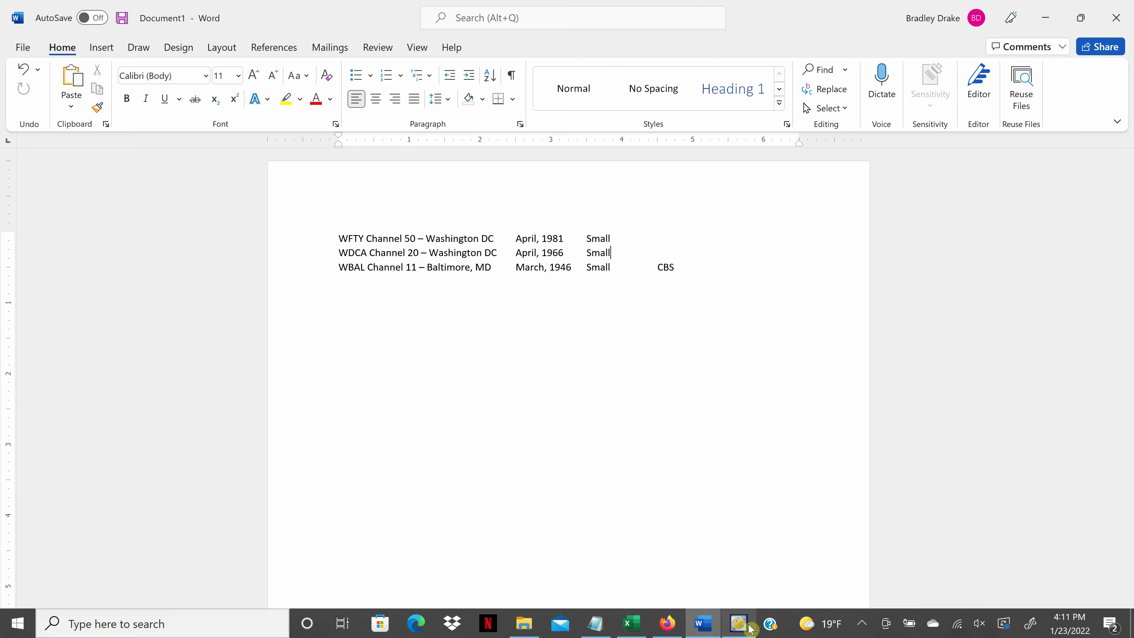
pyautogui.click(739, 632)
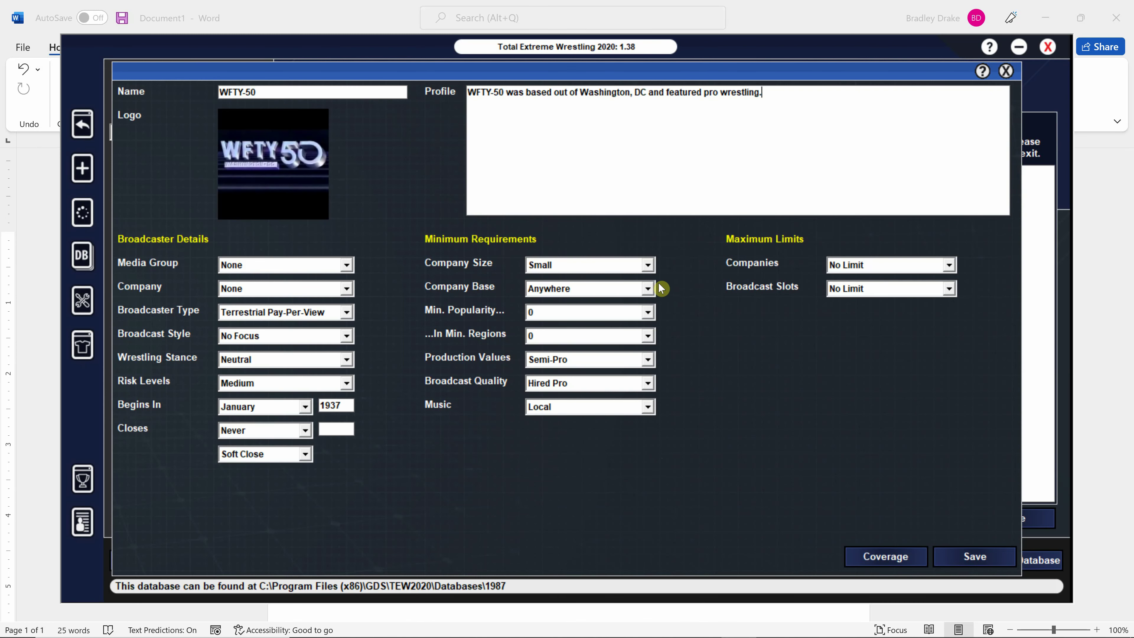
pyautogui.click(305, 407)
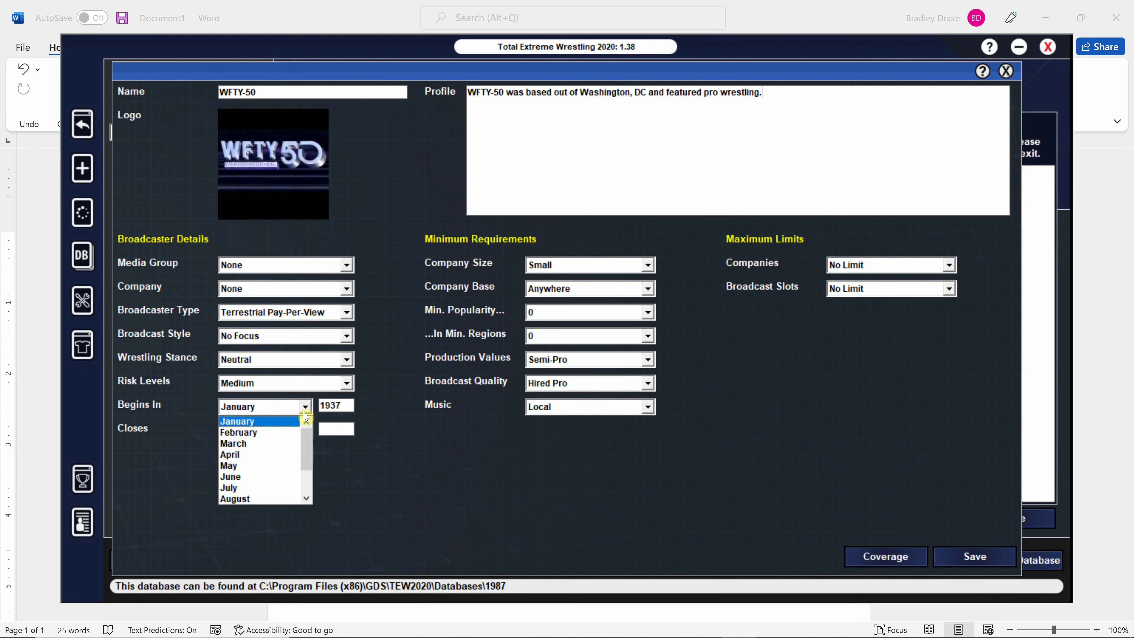
pyautogui.click(293, 454)
pyautogui.click(349, 407)
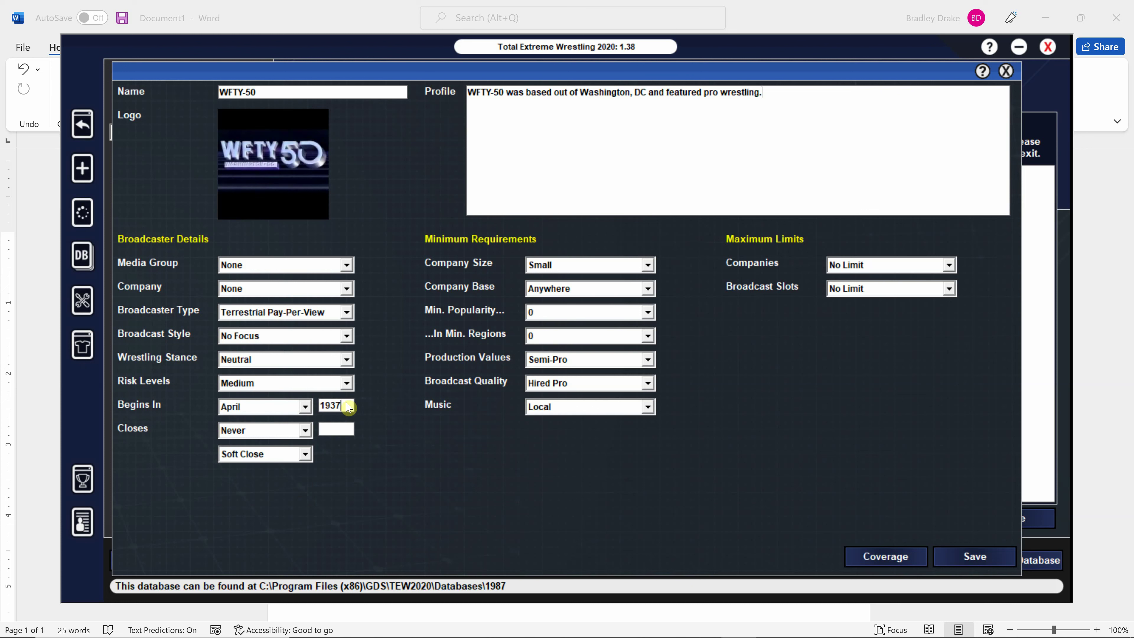
pyautogui.press('BackSpace')
pyautogui.press('BackSpace')
pyautogui.write('81')
# Set the broadcaster type to Terrestrial Free-To-Air, the wrestling stance to Pro and the risk levels to Very Low
pyautogui.click(347, 313)
pyautogui.click(328, 351)
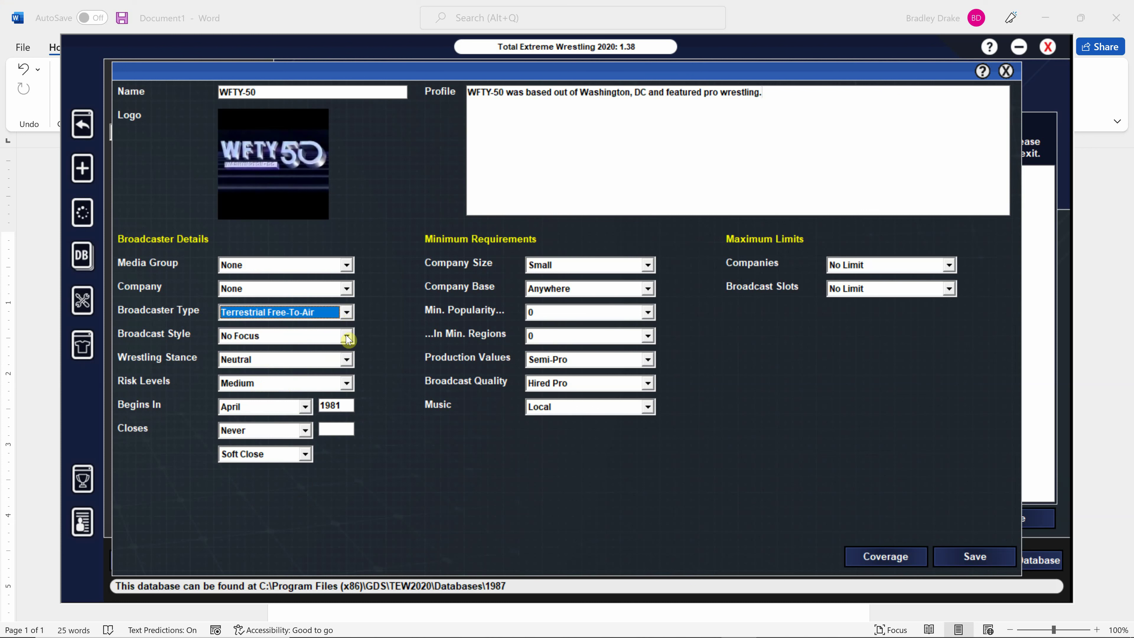
pyautogui.click(349, 361)
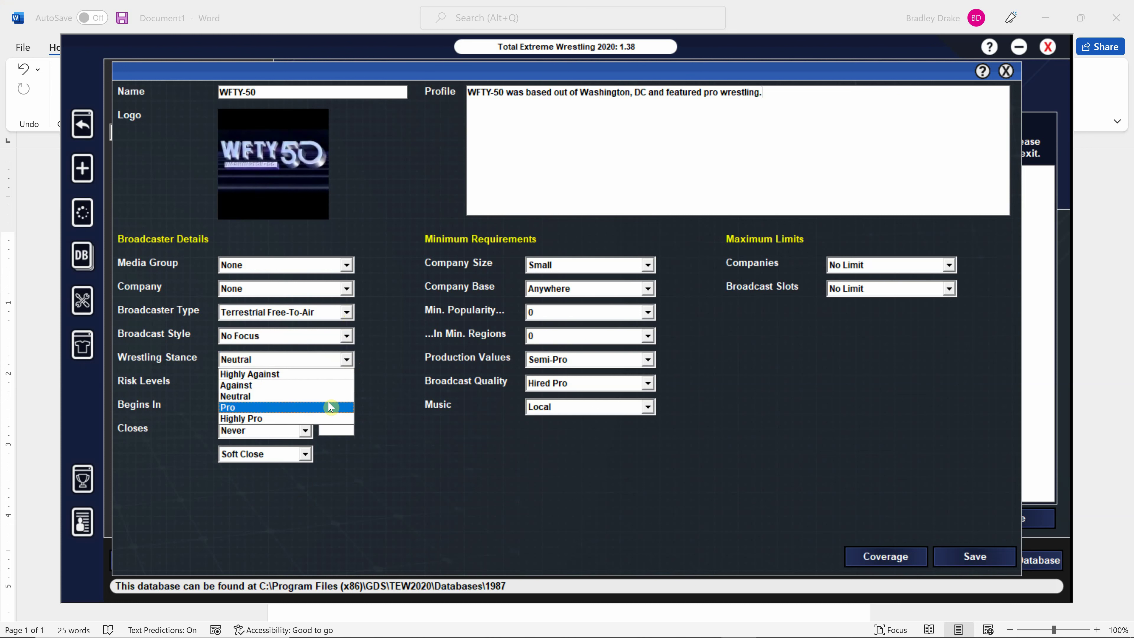
pyautogui.click(329, 406)
pyautogui.click(347, 383)
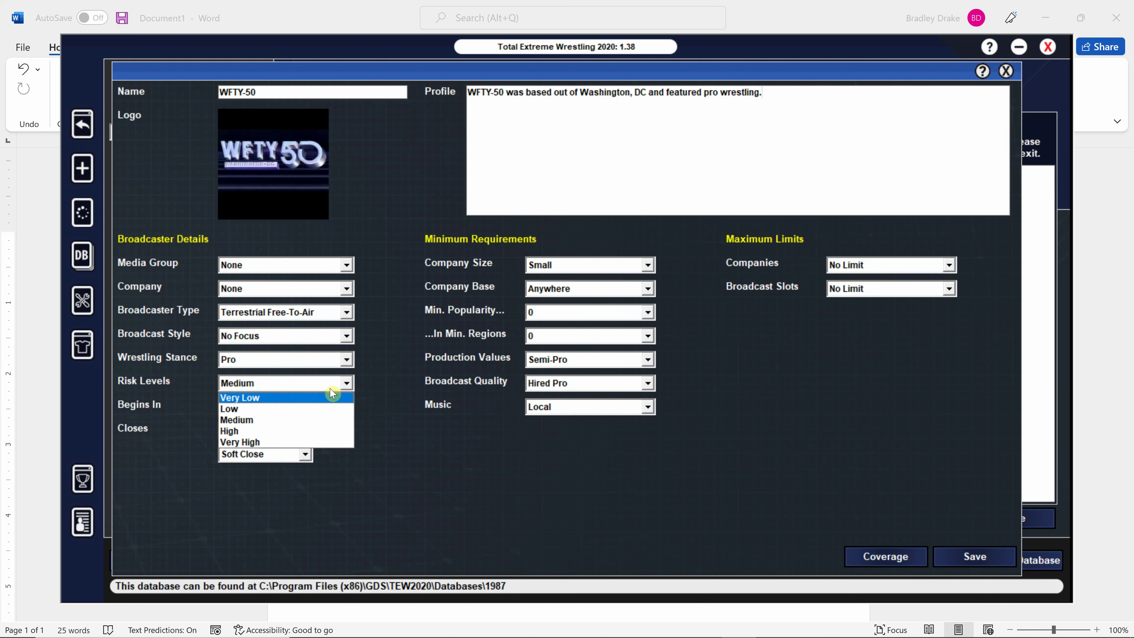
pyautogui.click(329, 398)
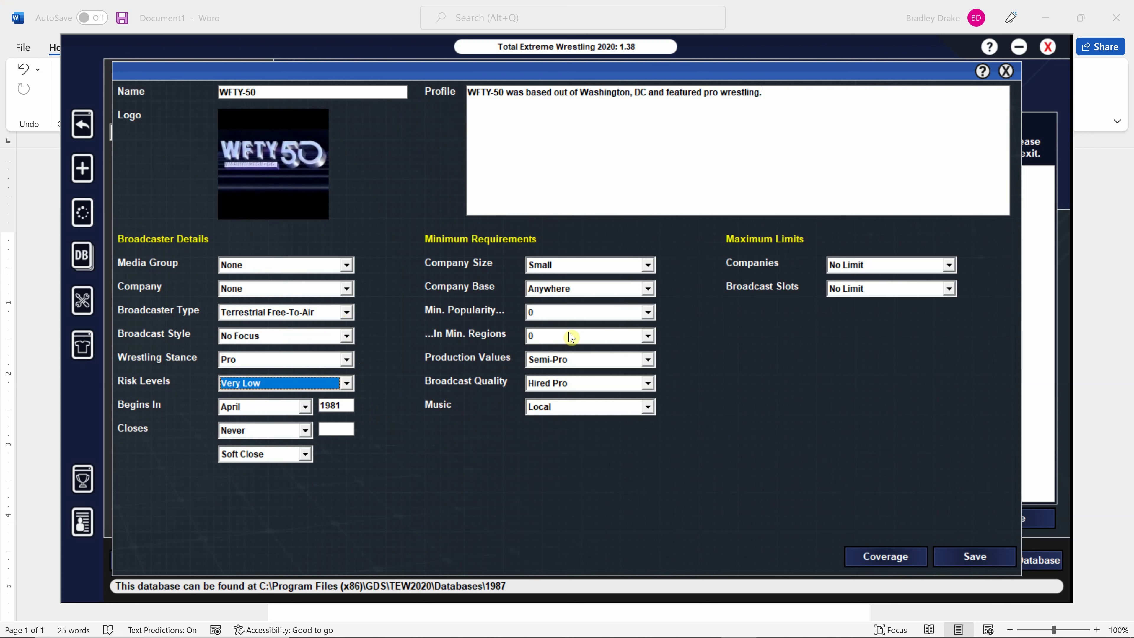
# Set the minimum company size to Tiny and the minimum popularity to 5
pyautogui.click(651, 265)
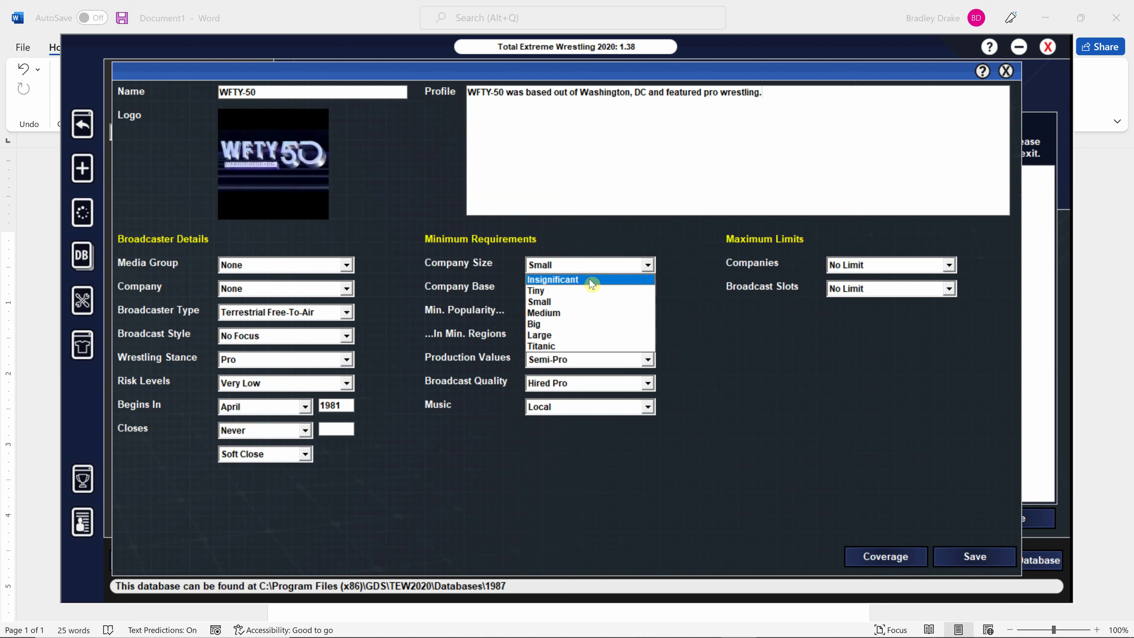
pyautogui.click(590, 291)
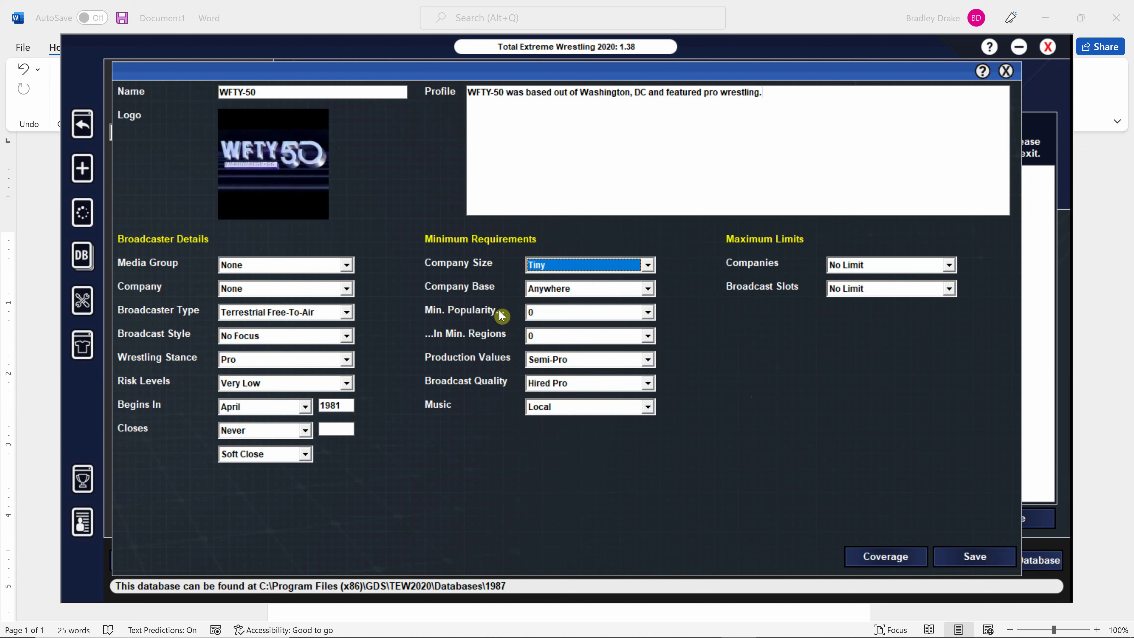
pyautogui.click(543, 318)
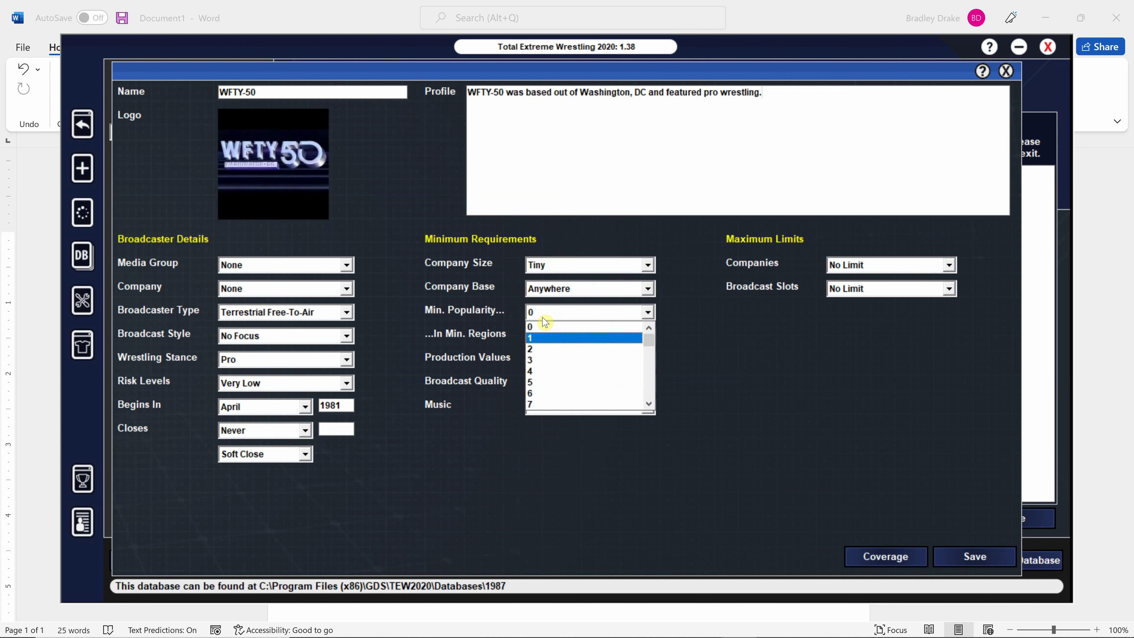
pyautogui.click(552, 381)
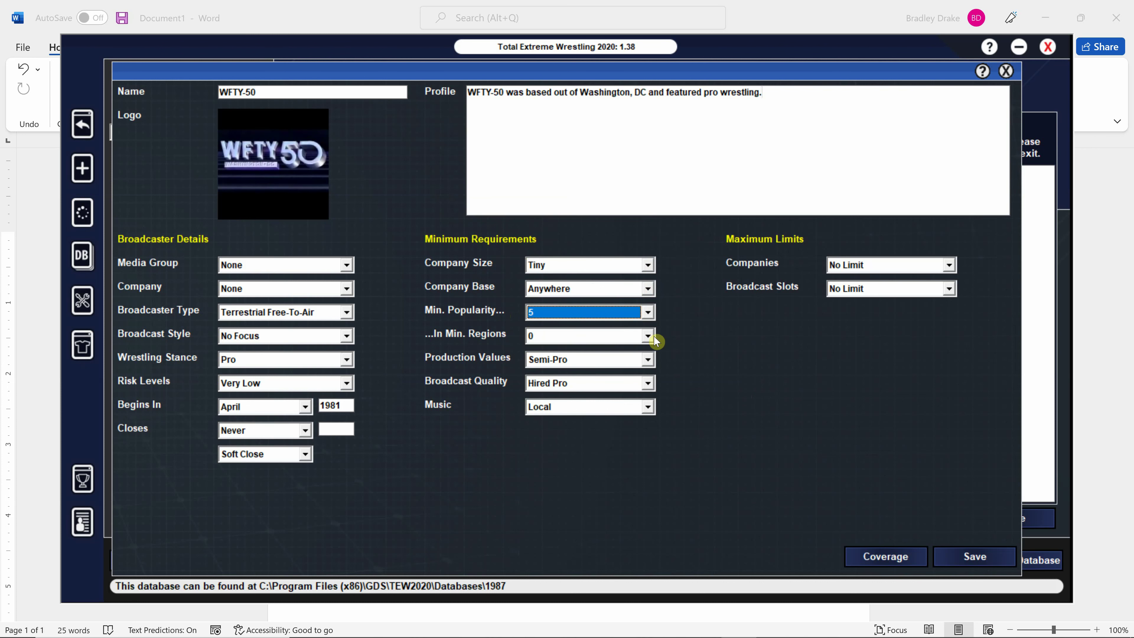
# Set the minimum production values to Limited, the broadcast quality to Amateur and the music to Small Time
pyautogui.click(647, 360)
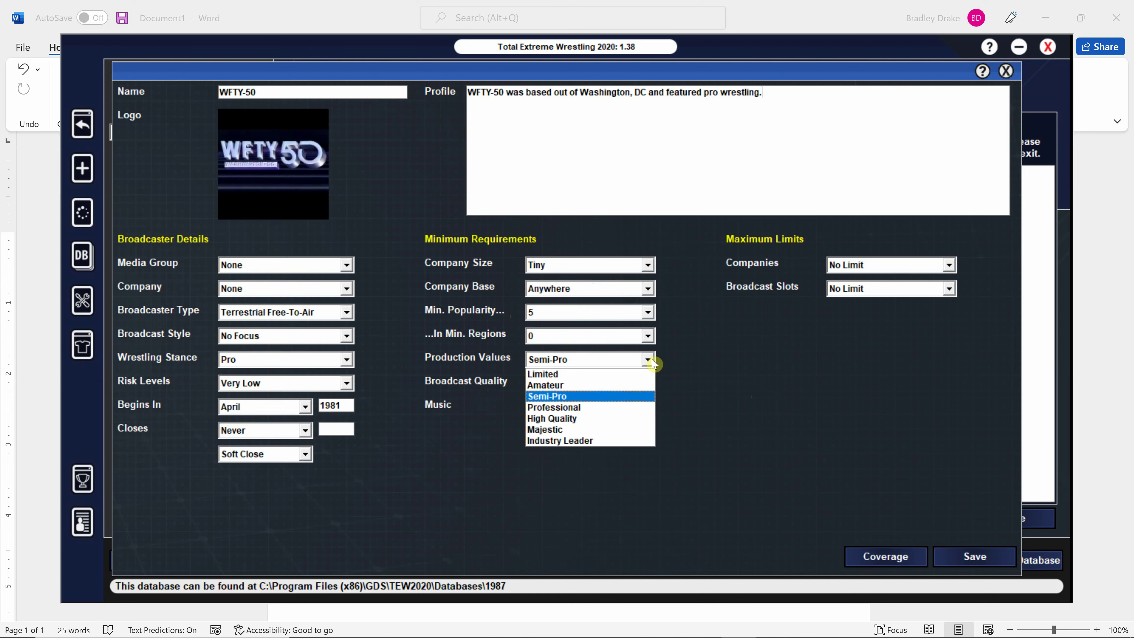
pyautogui.click(650, 370)
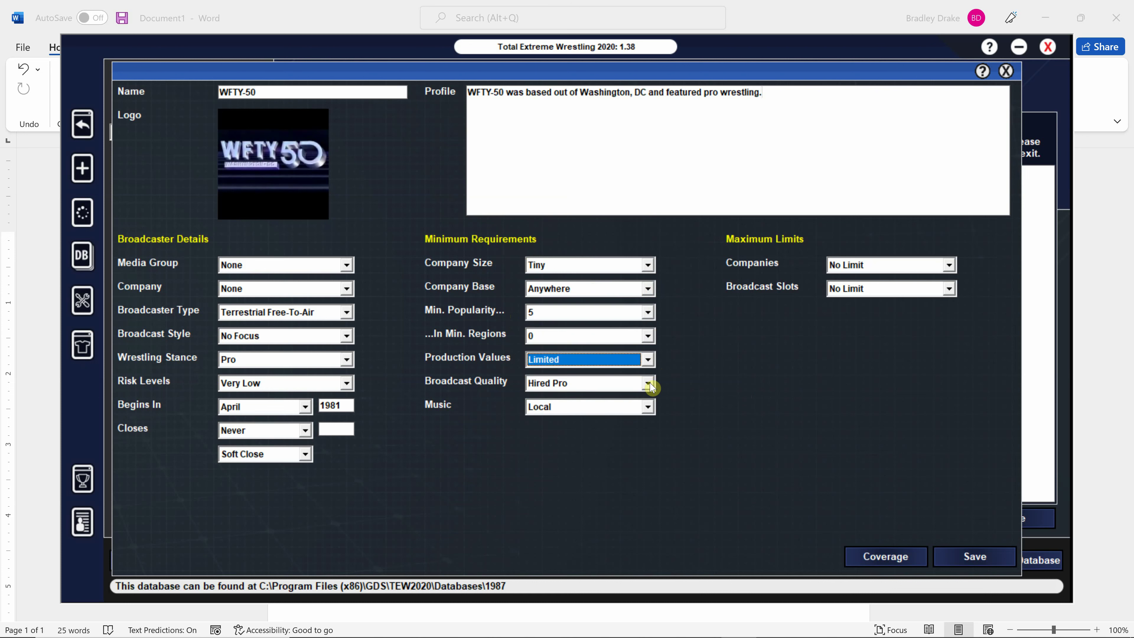
pyautogui.click(647, 380)
pyautogui.click(650, 406)
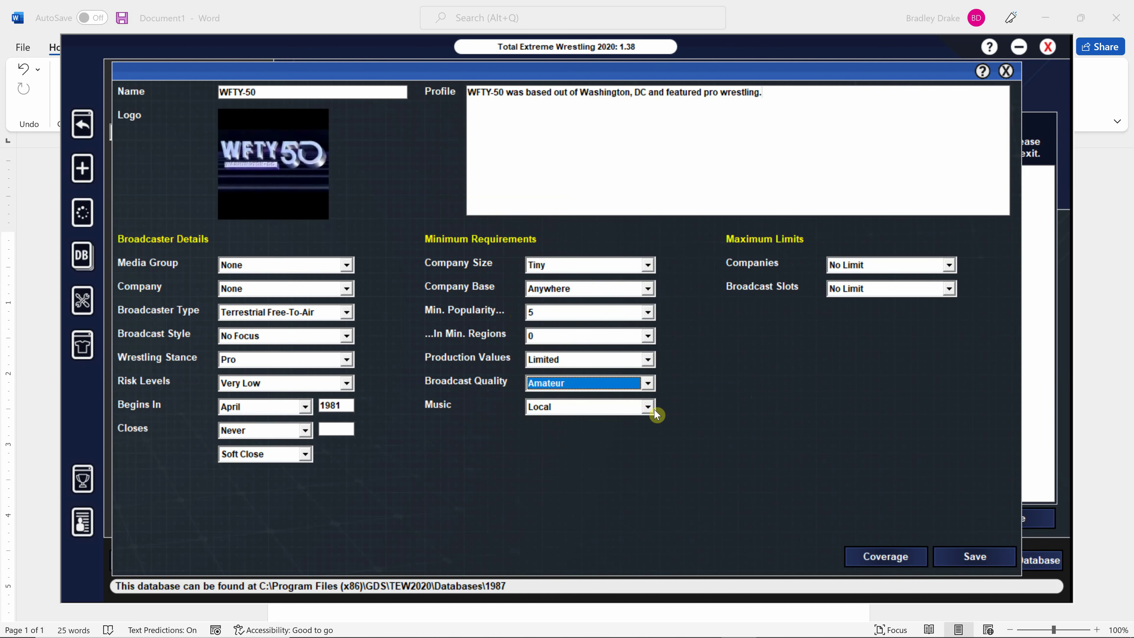
pyautogui.click(649, 406)
pyautogui.click(648, 423)
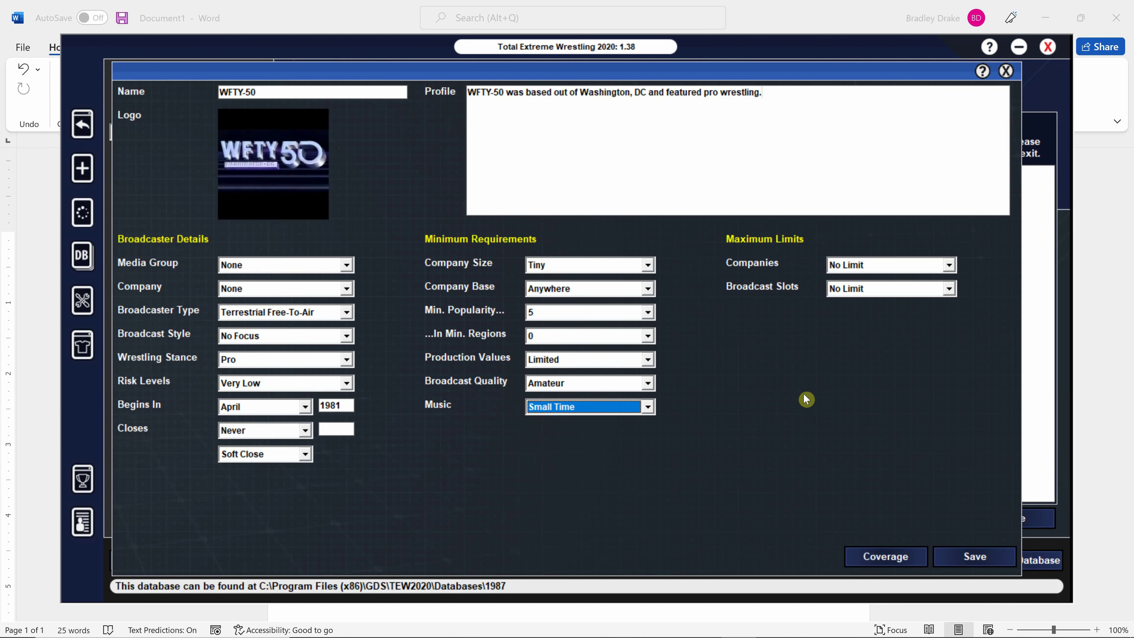
# Limit the broadcaster to a maximum of 1 company and open its regional coverage settings
pyautogui.click(949, 265)
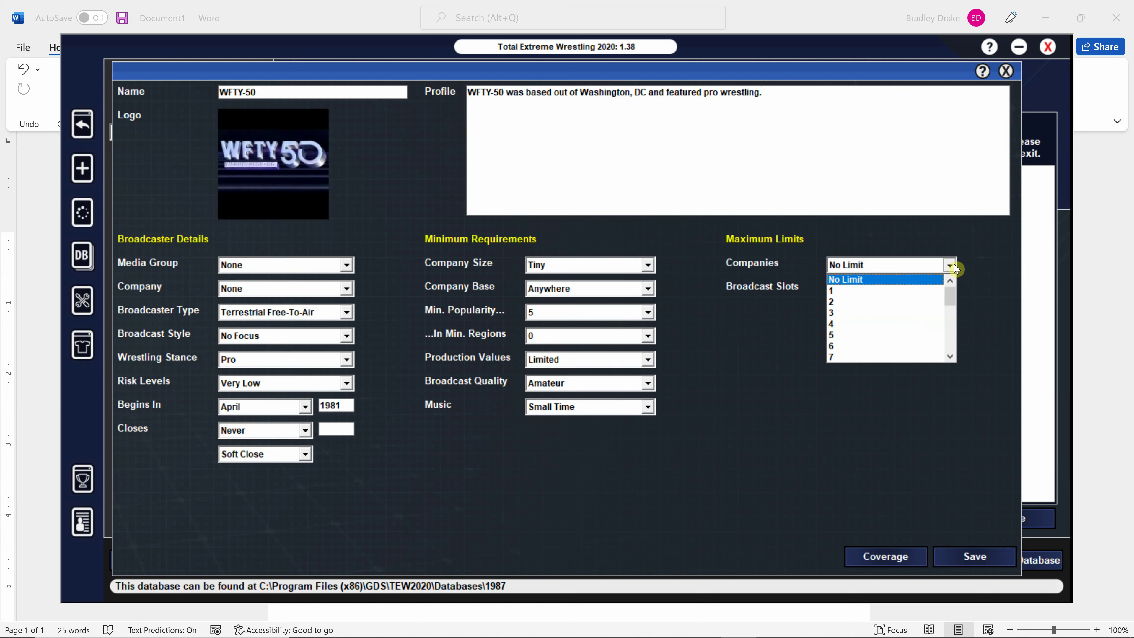
pyautogui.click(931, 299)
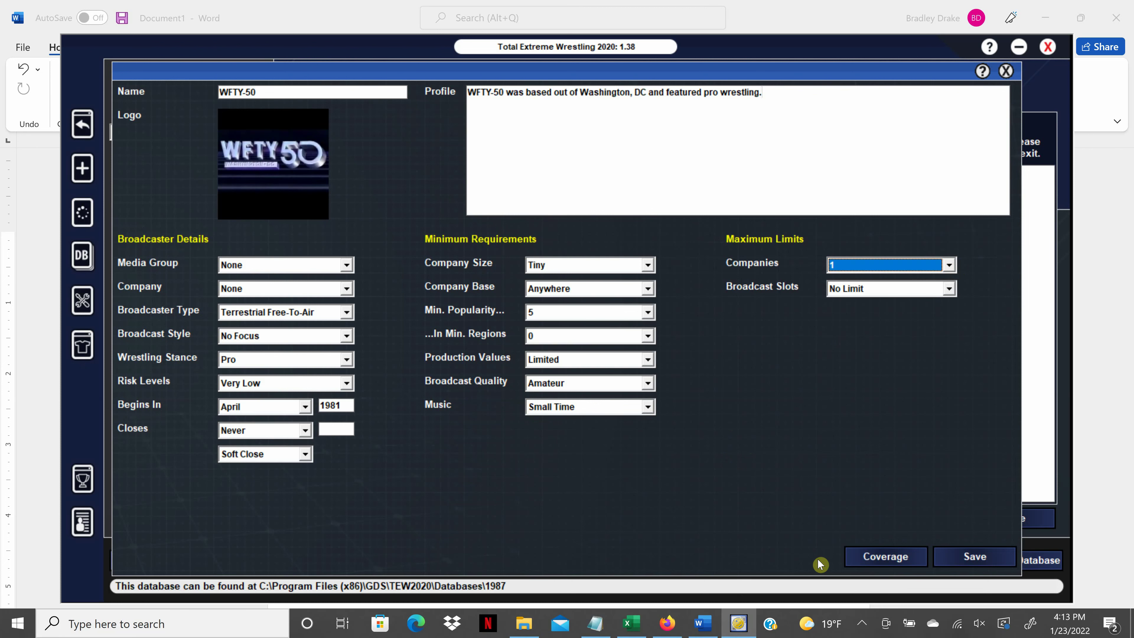
pyautogui.click(873, 562)
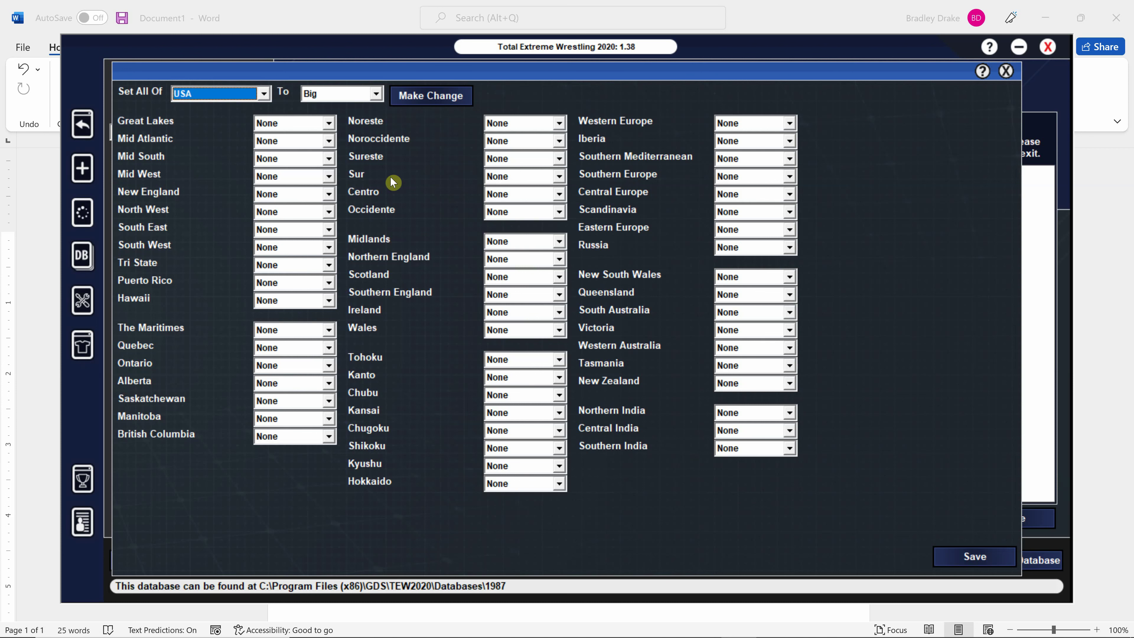
# Set the Mid Atlantic coverage to Small and save the WFTY-50 broadcaster
pyautogui.click(329, 141)
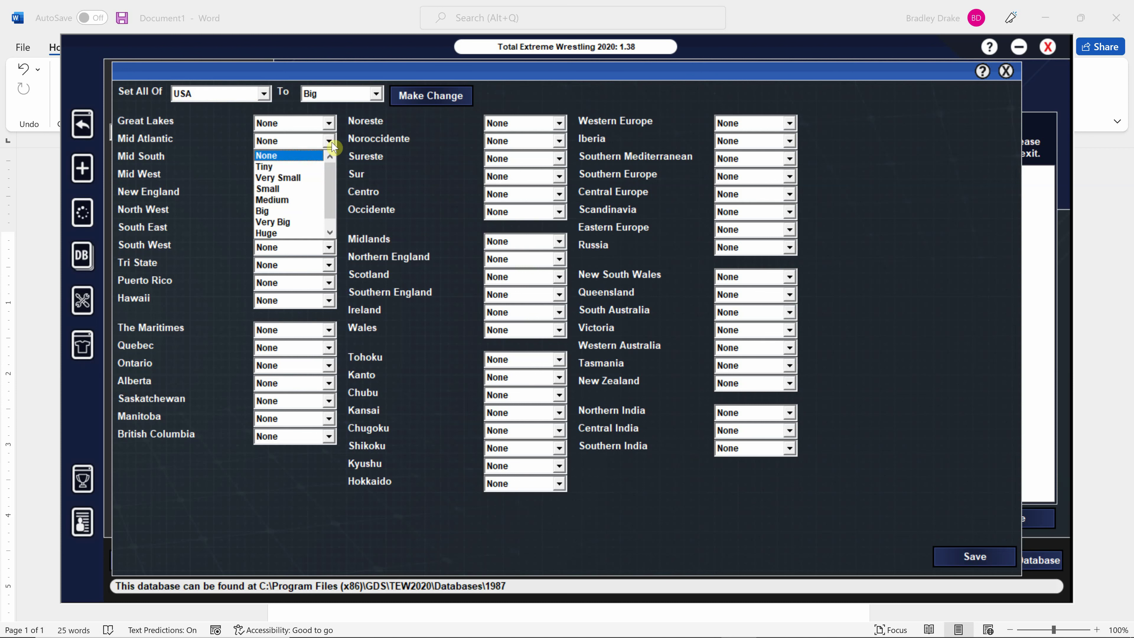
pyautogui.click(300, 190)
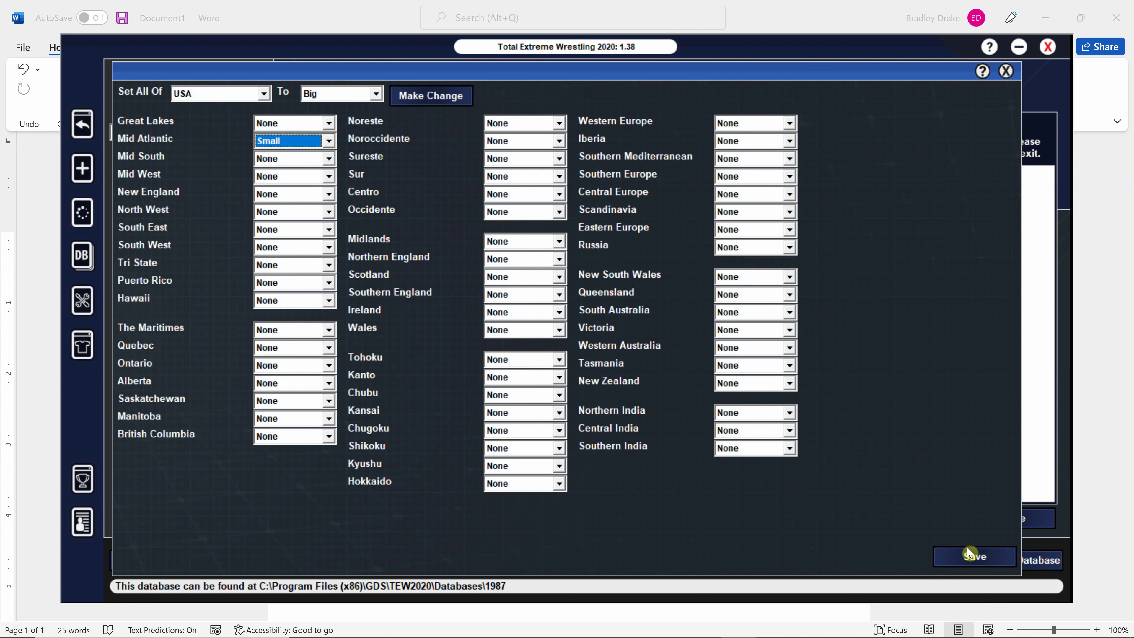
pyautogui.click(978, 555)
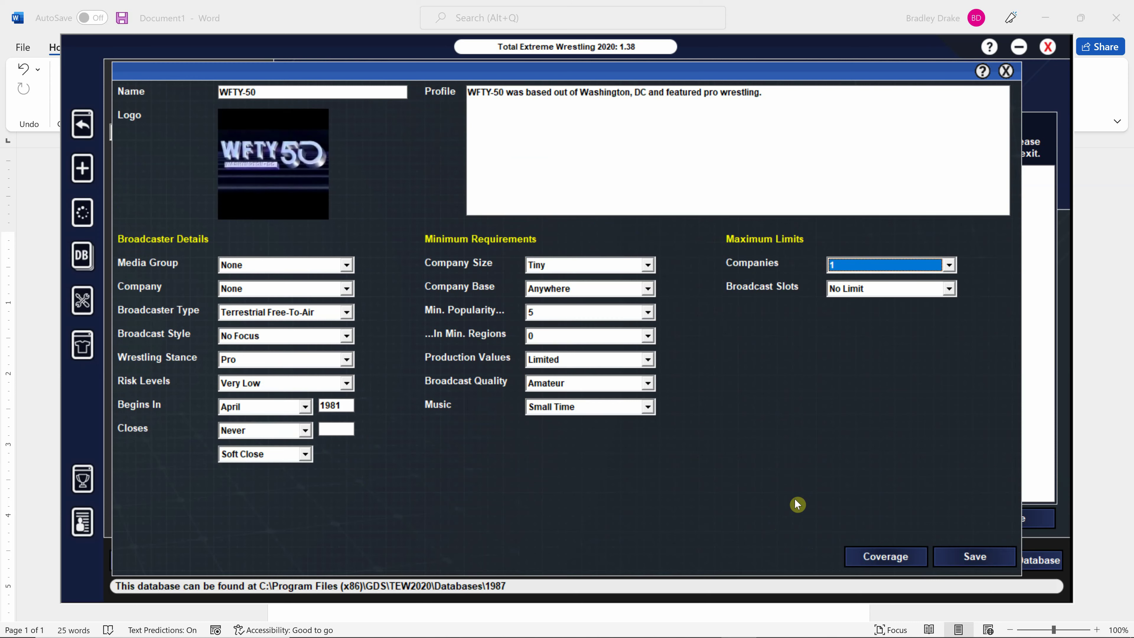
pyautogui.click(977, 557)
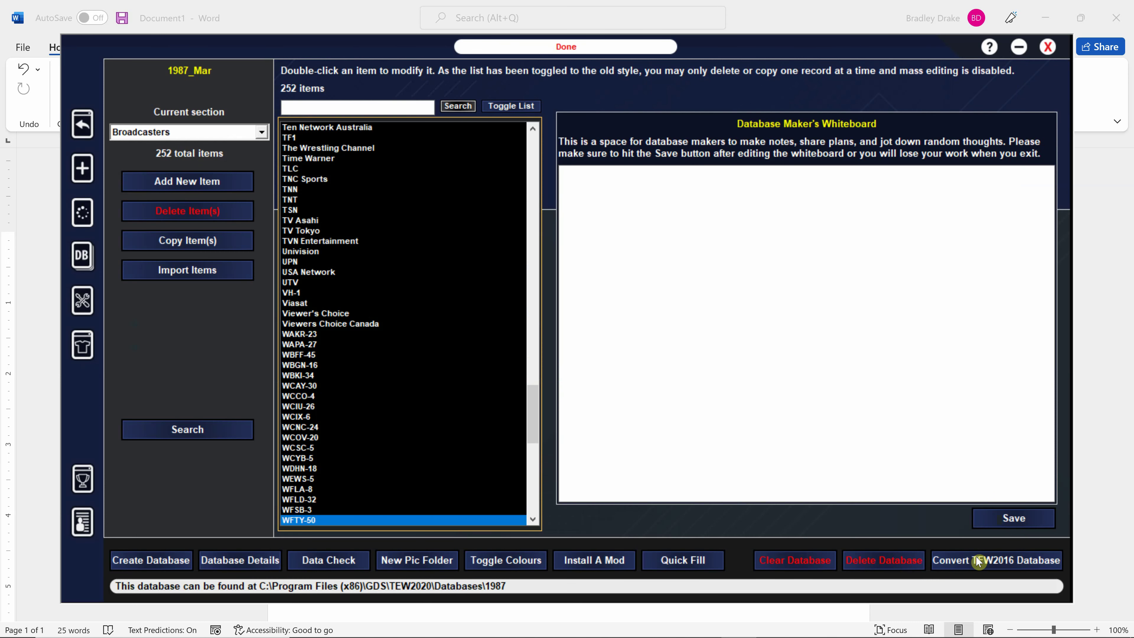
# Add a new broadcaster and name it WDCA-20, following the second station in the Word notes
pyautogui.click(218, 183)
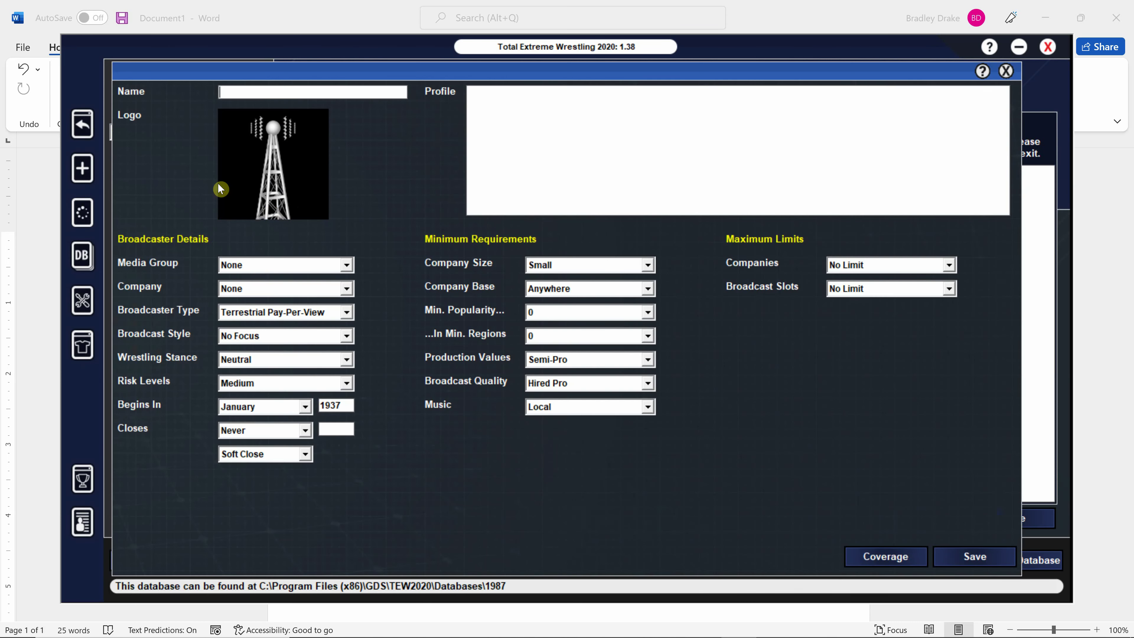
pyautogui.click(702, 623)
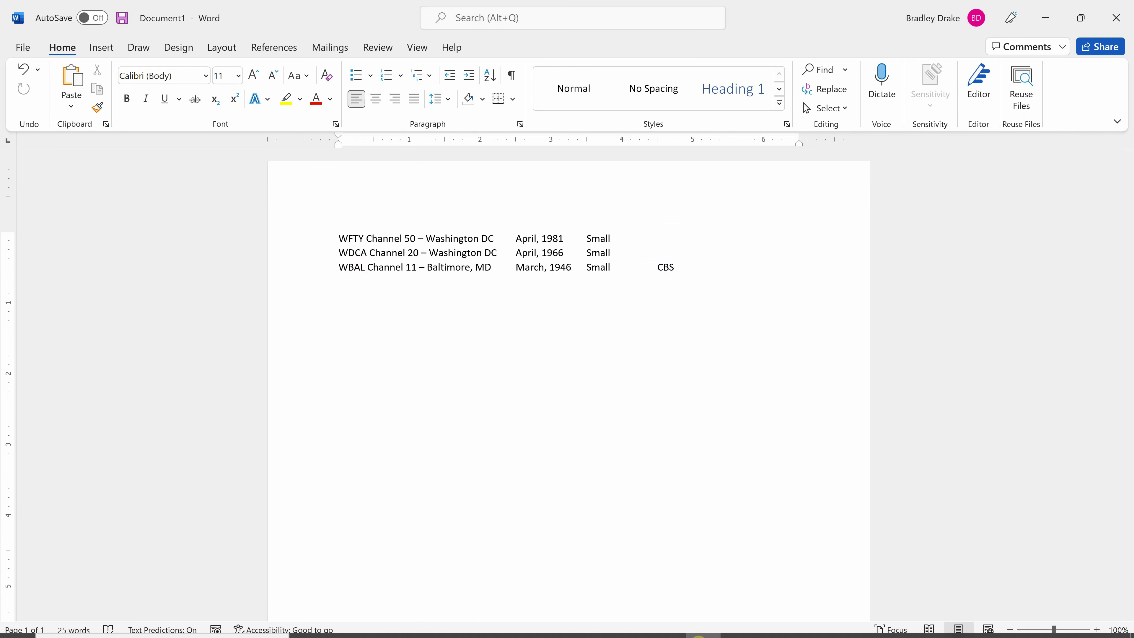
pyautogui.click(743, 625)
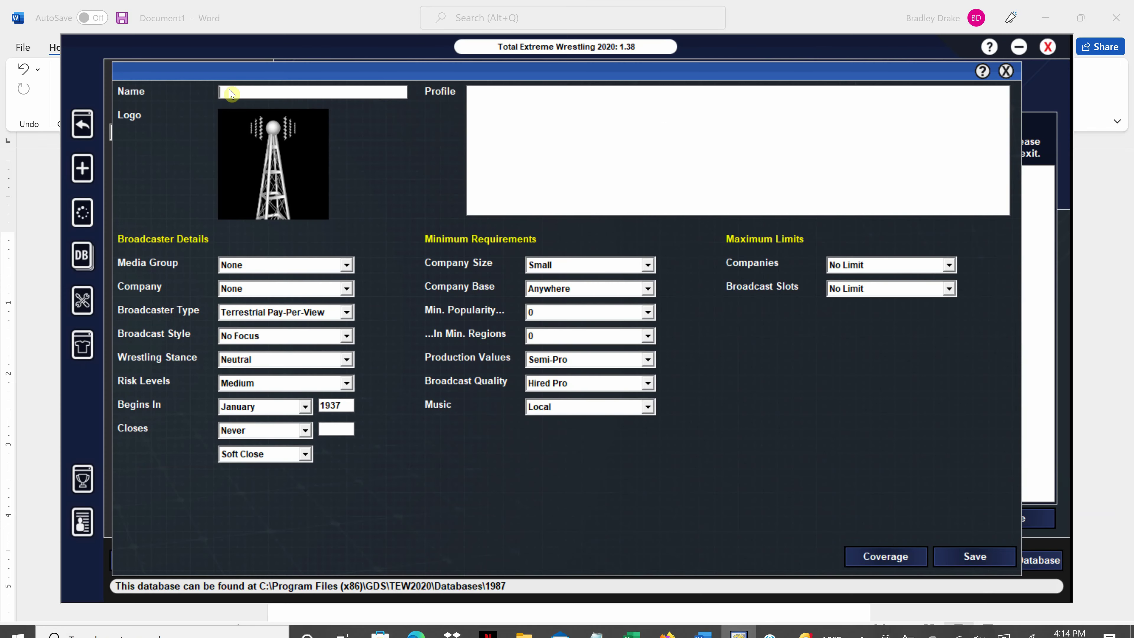
pyautogui.click(243, 91)
pyautogui.write('WDCA')
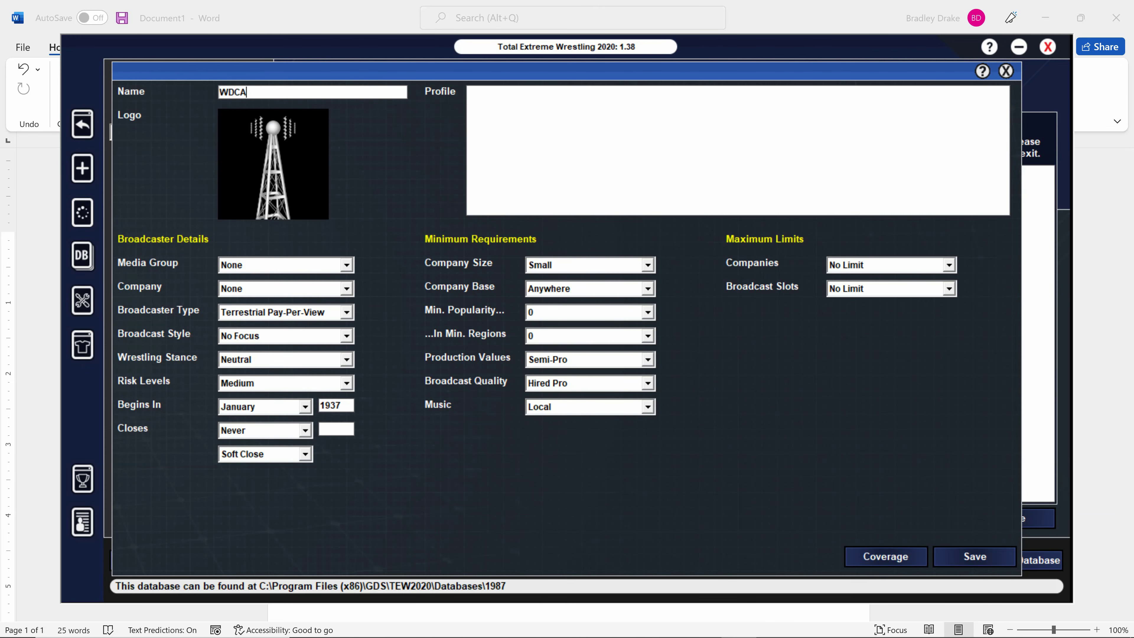
pyautogui.write('-20')
# Find the picture WDCA-20.jpg among the broadcaster images and use it as the station's logo
pyautogui.click(277, 152)
pyautogui.write('wdca-20')
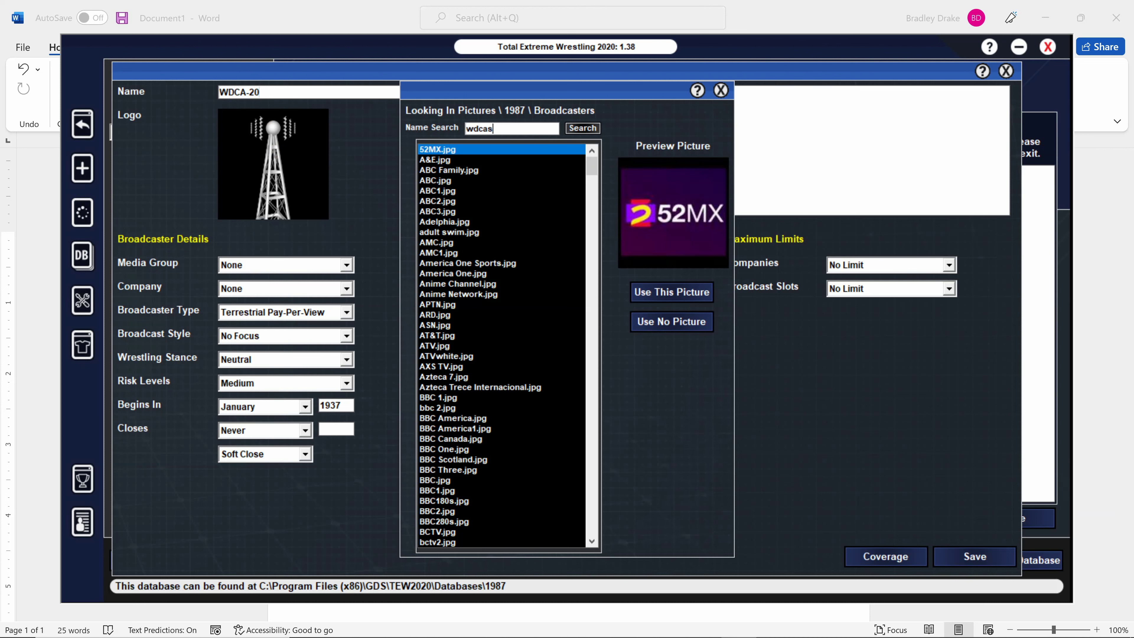
pyautogui.press('Return')
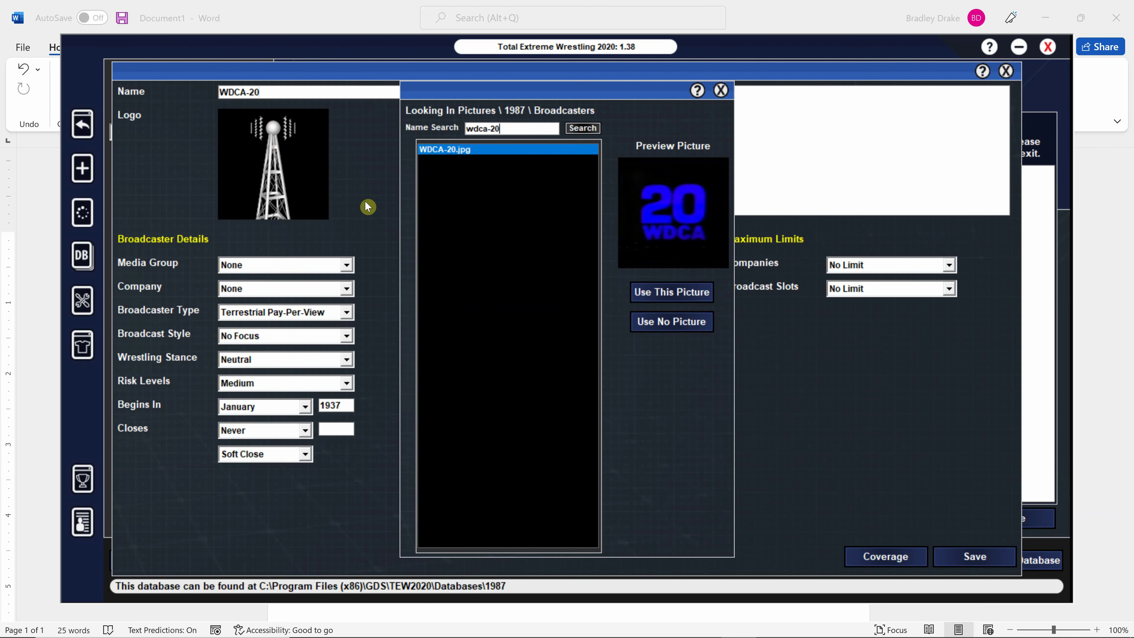
pyautogui.click(650, 293)
# Write the profile "WDCA-20 is local station based out of Washington, DC and it features pro wrestling."
pyautogui.click(565, 173)
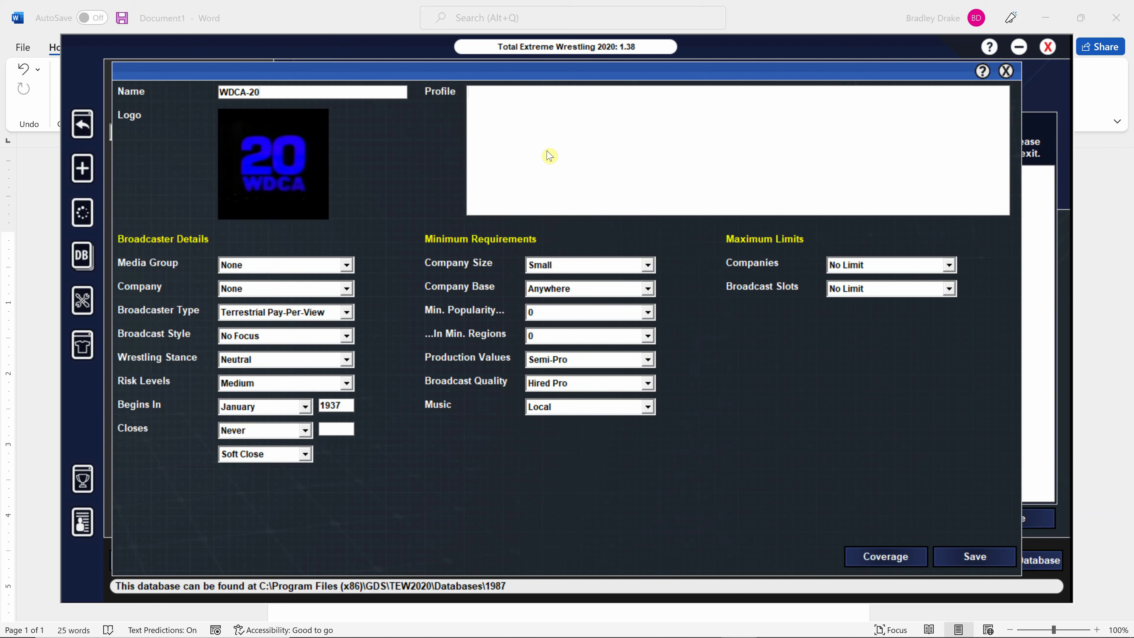
pyautogui.write('WDCA-20 is local station ba')
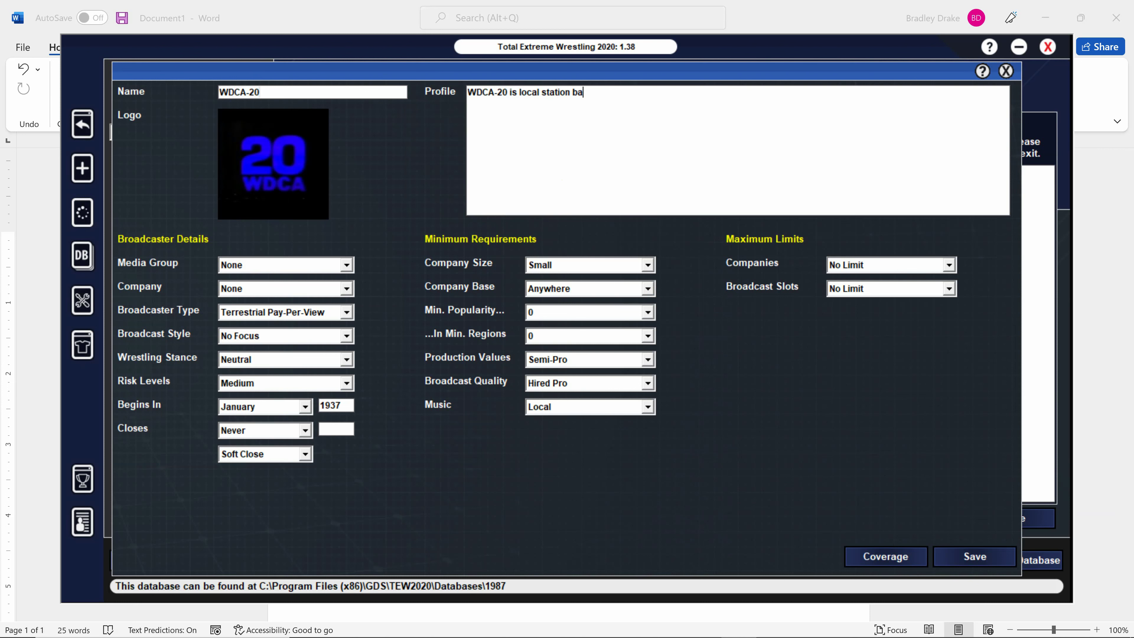
pyautogui.write('sed out of B')
pyautogui.press('BackSpace')
pyautogui.write('Washington, DC')
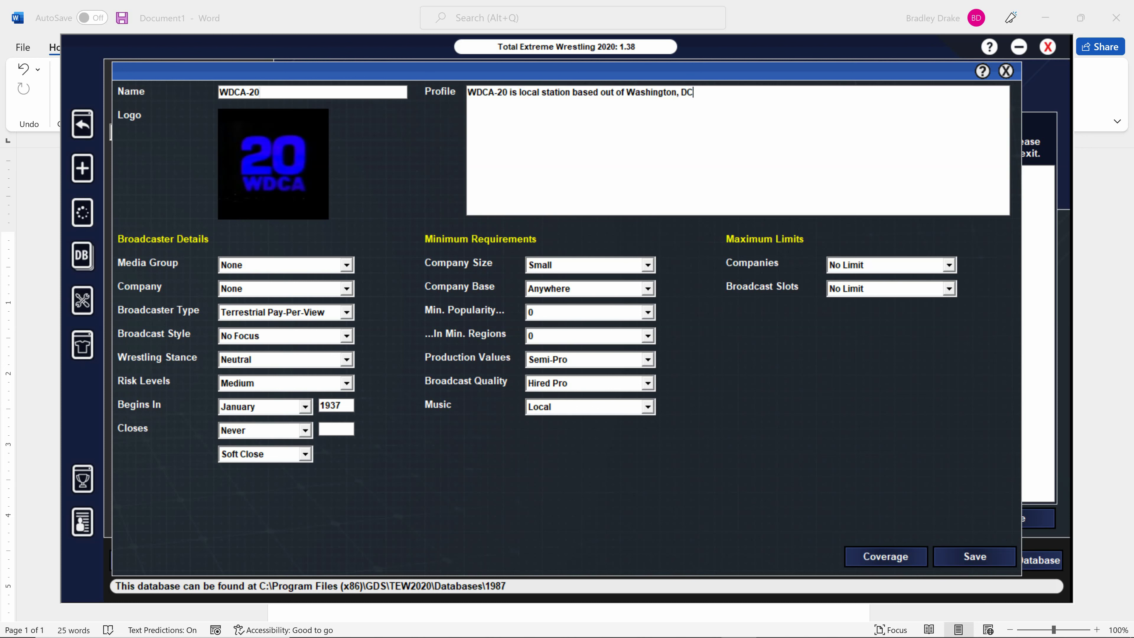
pyautogui.write(' and it features pro wrestling.')
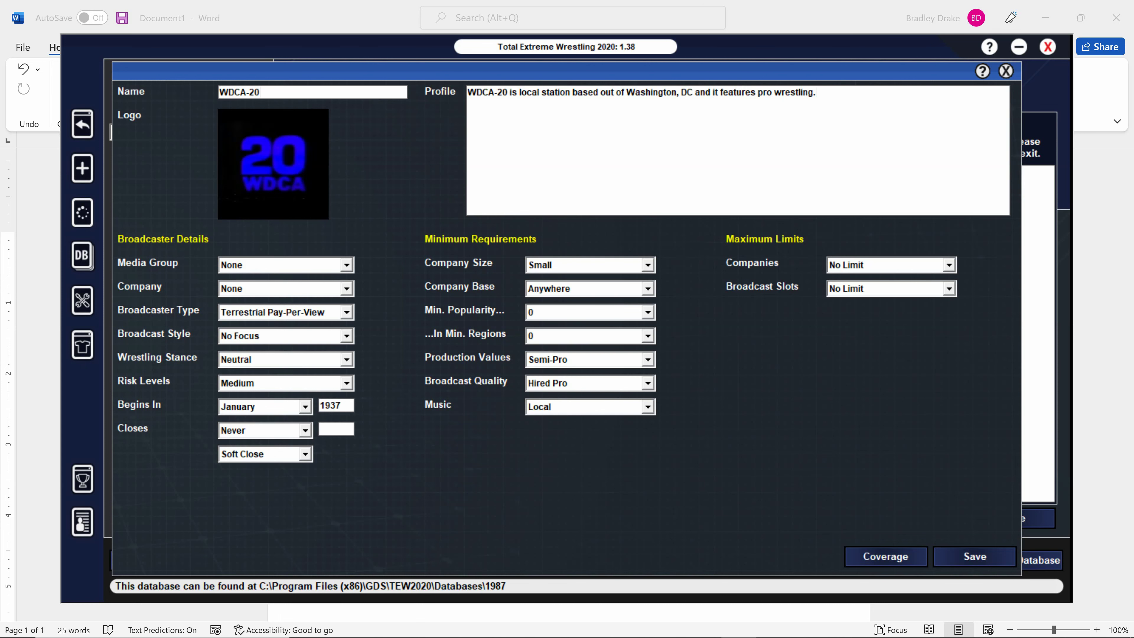
# Check WDCA's start date in the Word notes and set the broadcaster to begin in April 1966
pyautogui.moveTo(670, 635)
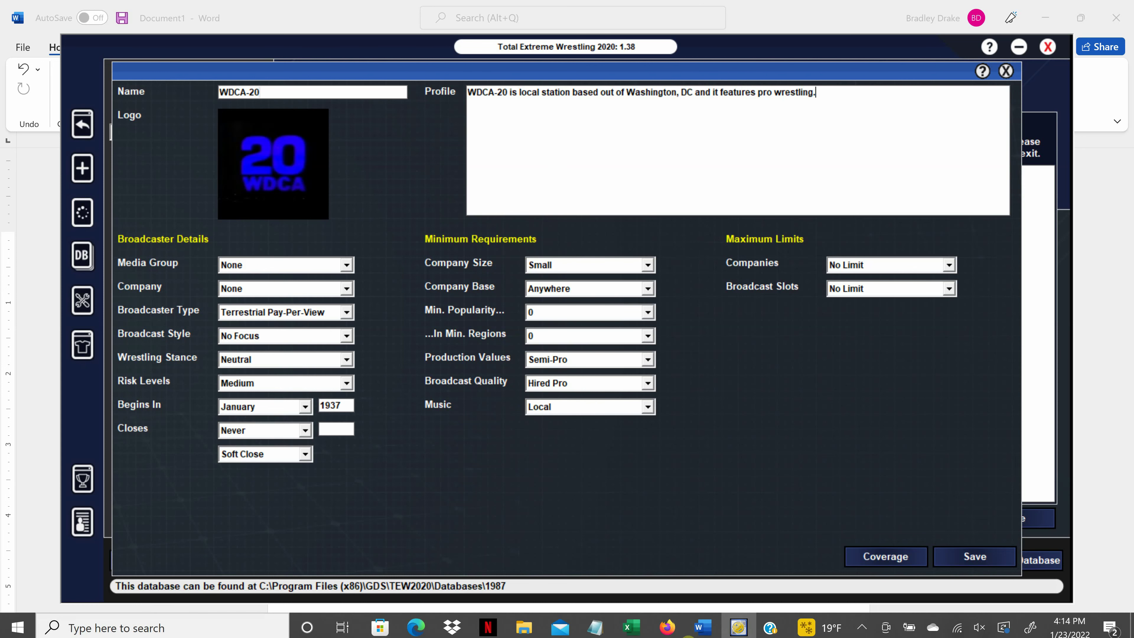
pyautogui.click(712, 629)
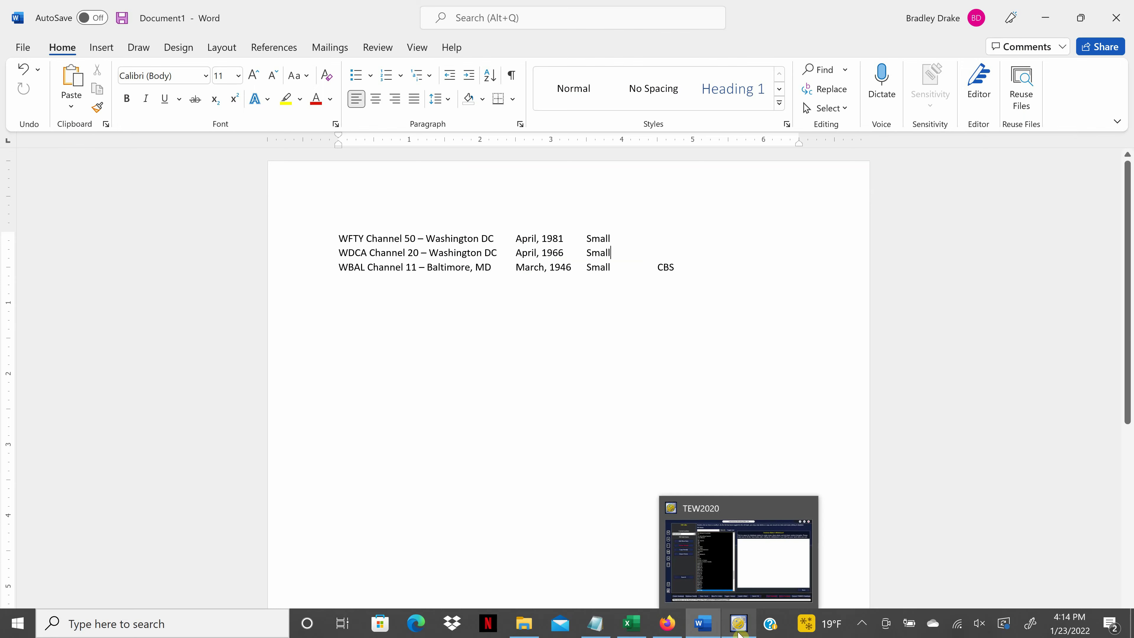
pyautogui.click(739, 633)
pyautogui.click(306, 406)
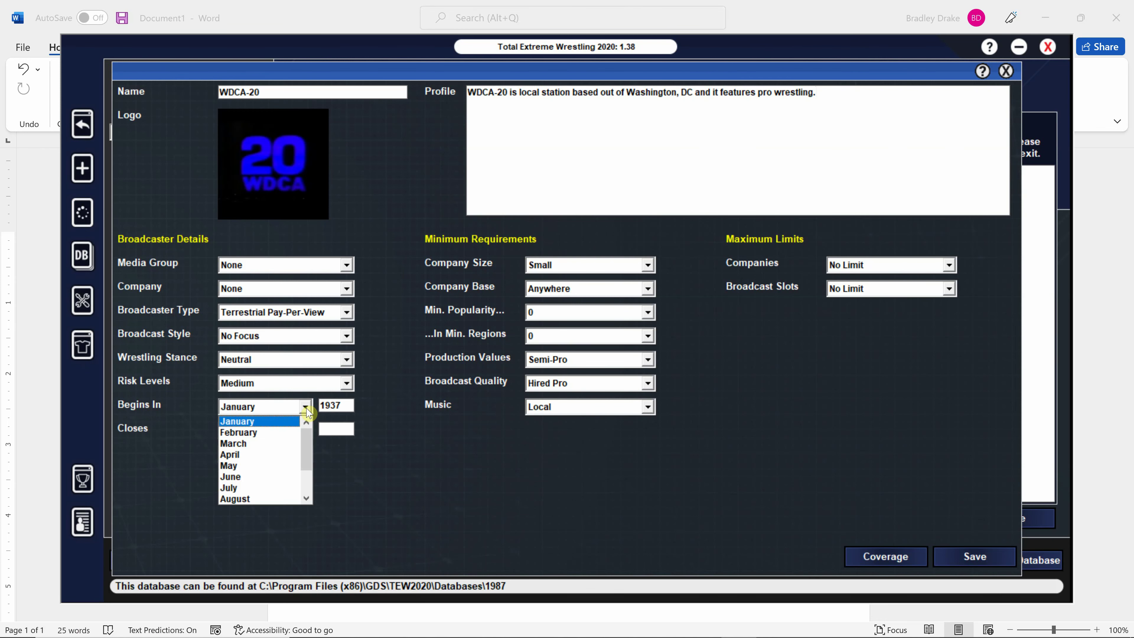
pyautogui.click(277, 455)
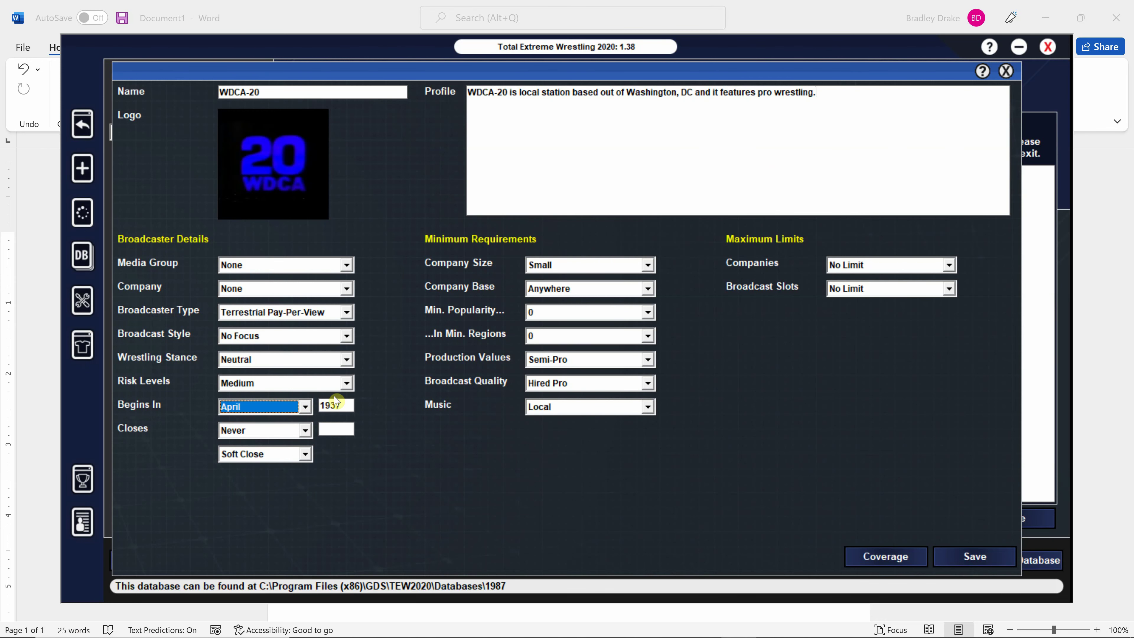
pyautogui.click(336, 404)
pyautogui.press('BackSpace')
pyautogui.press('BackSpace')
pyautogui.write('66')
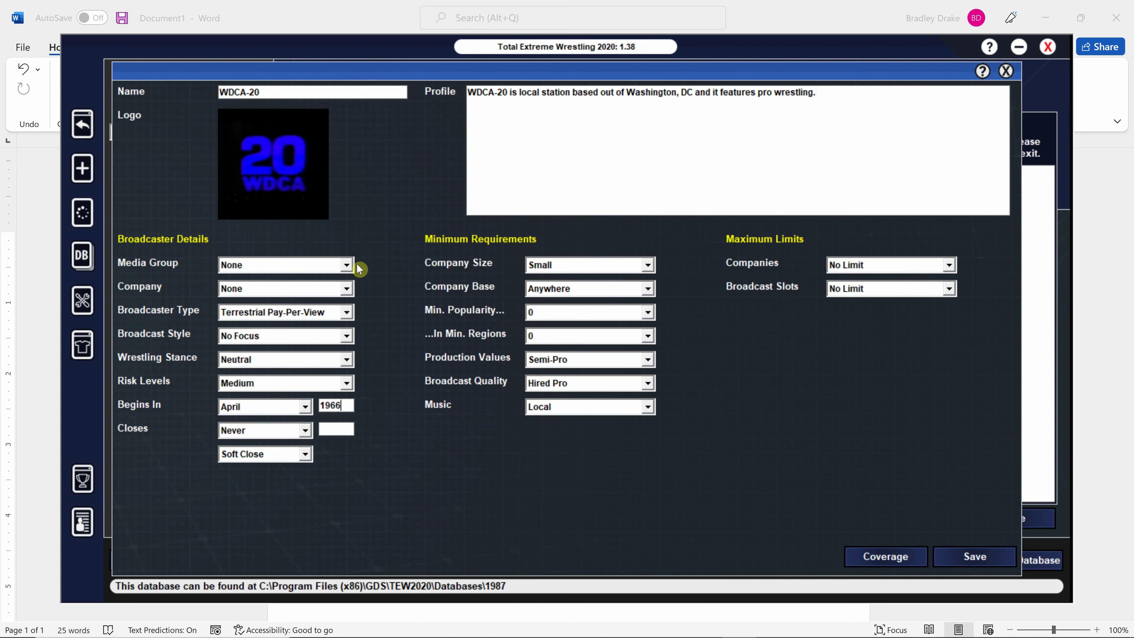
# Make WDCA-20 a Terrestrial Free-To-Air broadcaster with a Pro wrestling stance and Very Low risk levels
pyautogui.click(346, 312)
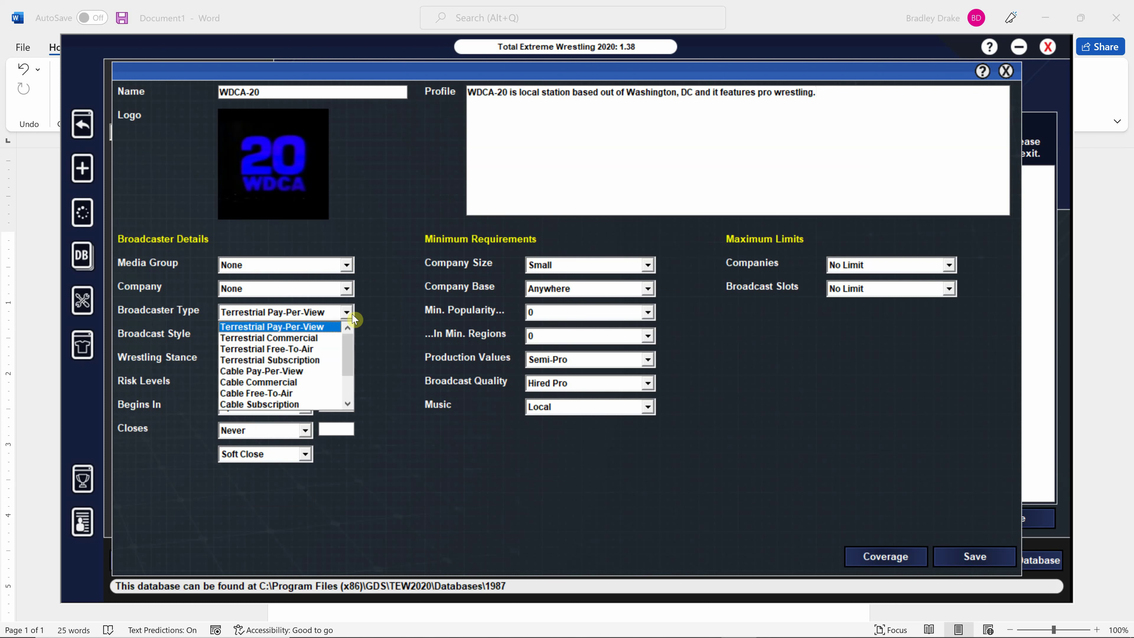
pyautogui.click(348, 336)
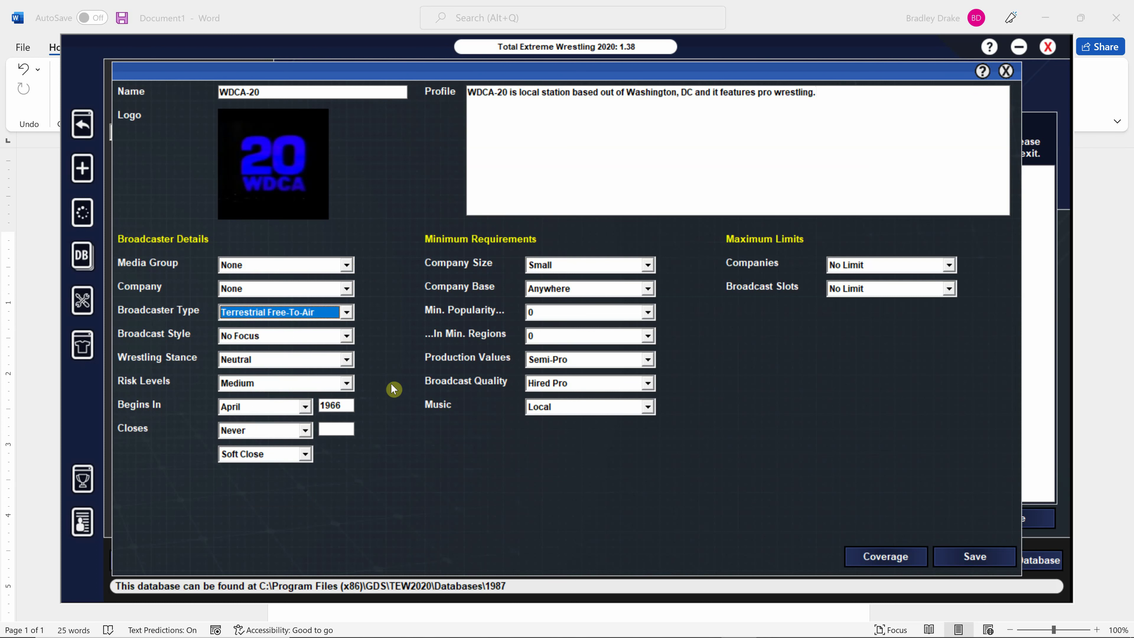
pyautogui.click(346, 359)
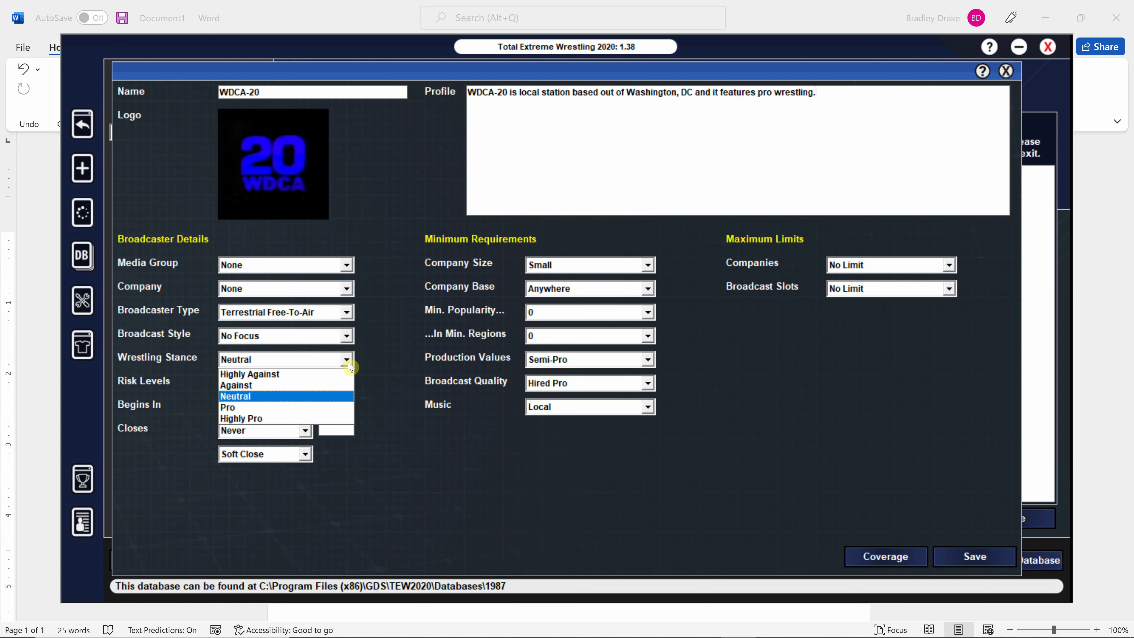
pyautogui.click(331, 404)
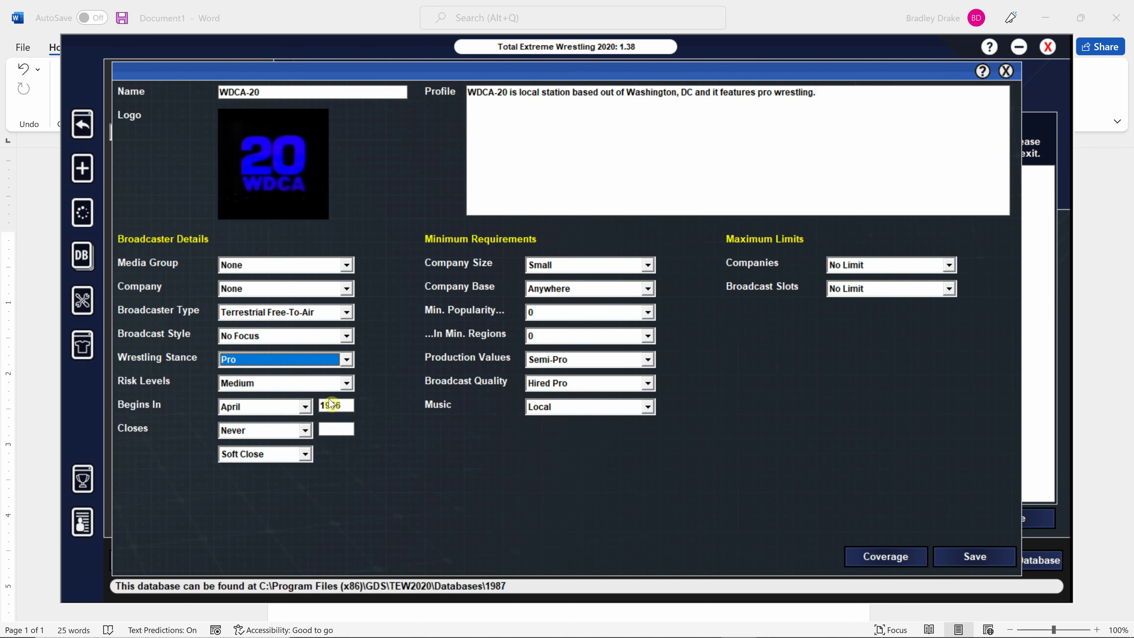
pyautogui.click(352, 384)
pyautogui.click(347, 395)
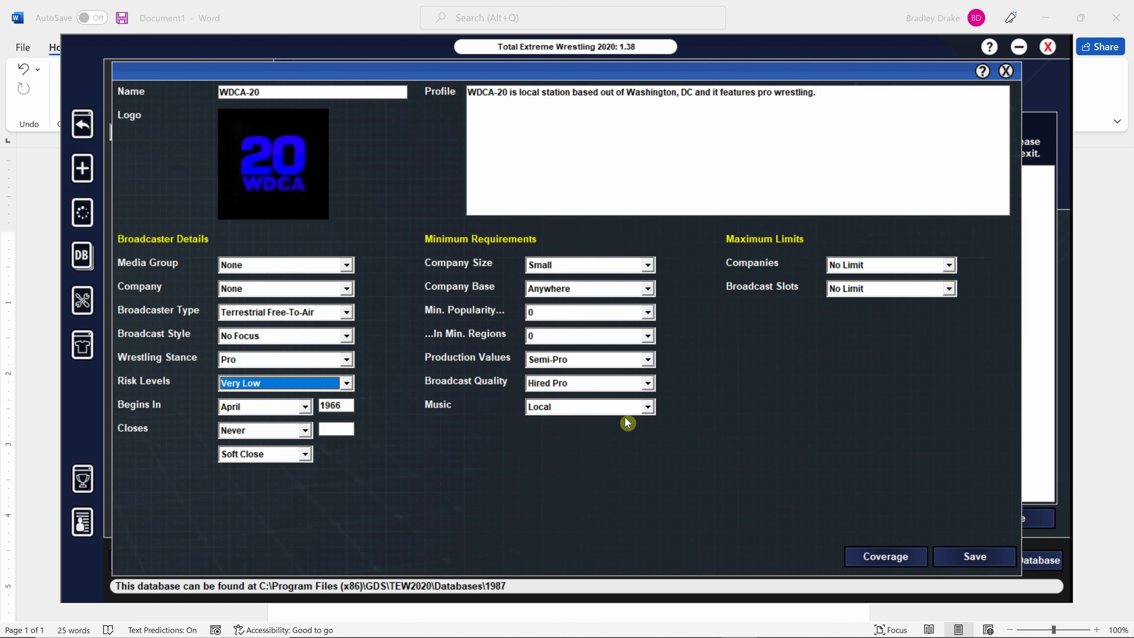
# Set WDCA-20's minimum requirements to company size Tiny, popularity 5, production values Limited, broadcast quality Amateur and music Small Time
pyautogui.click(647, 265)
pyautogui.click(646, 291)
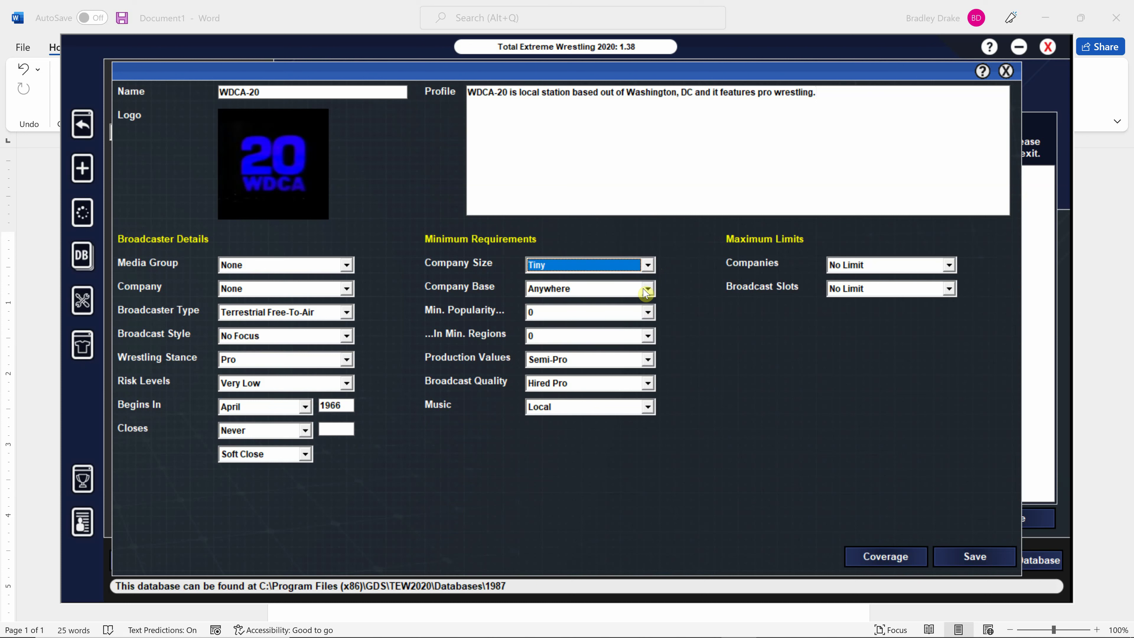
pyautogui.click(652, 364)
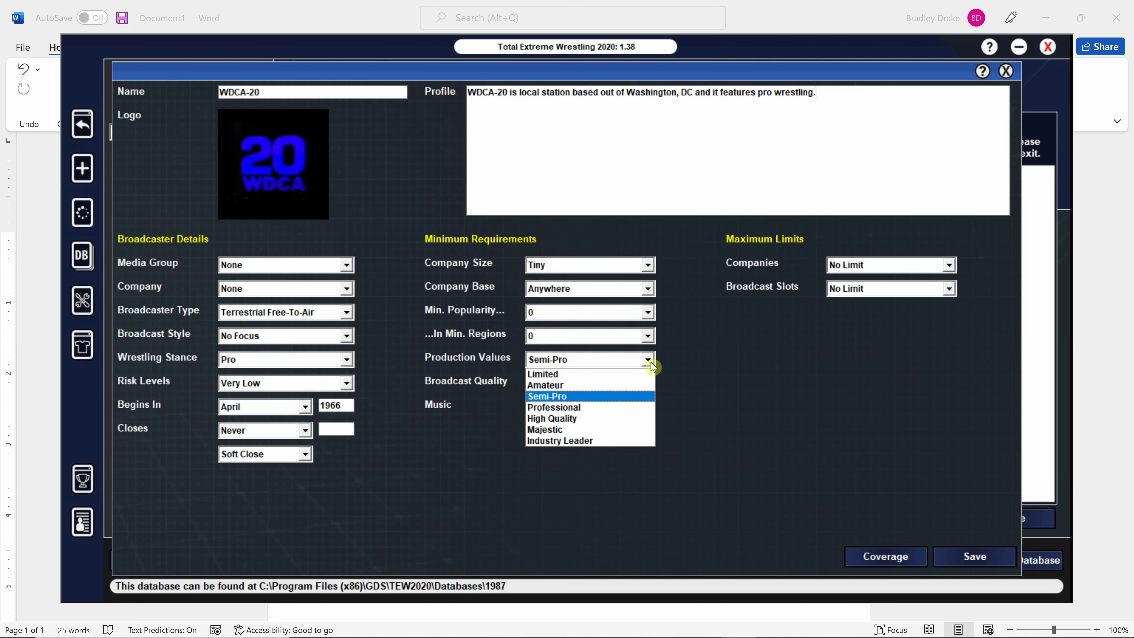
pyautogui.click(645, 374)
pyautogui.click(647, 383)
pyautogui.click(643, 397)
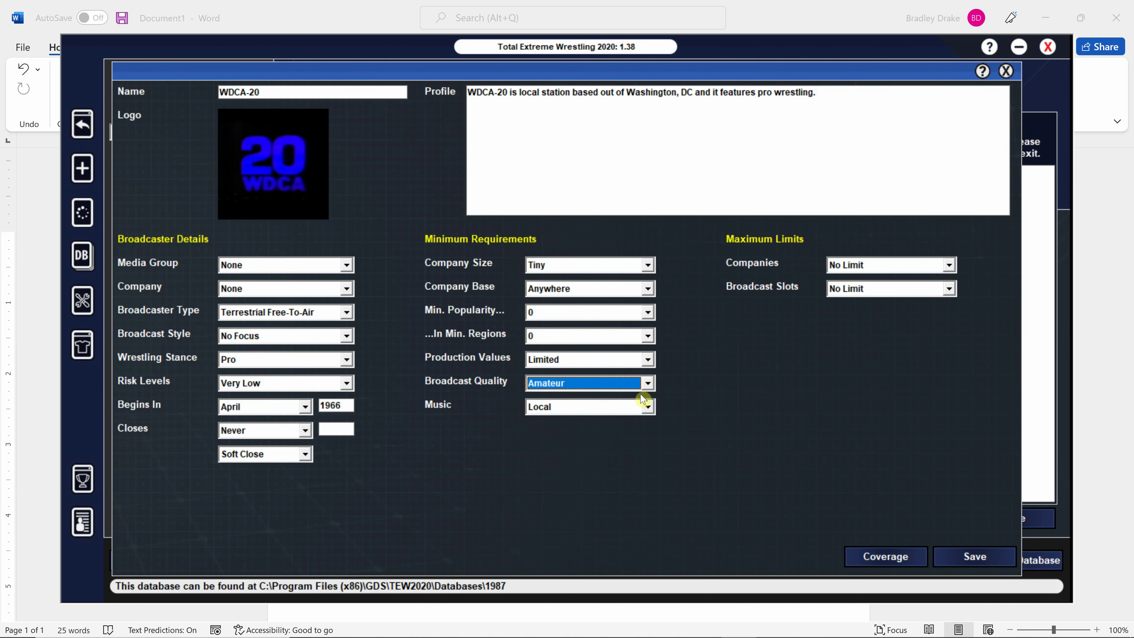
pyautogui.click(646, 406)
pyautogui.click(643, 425)
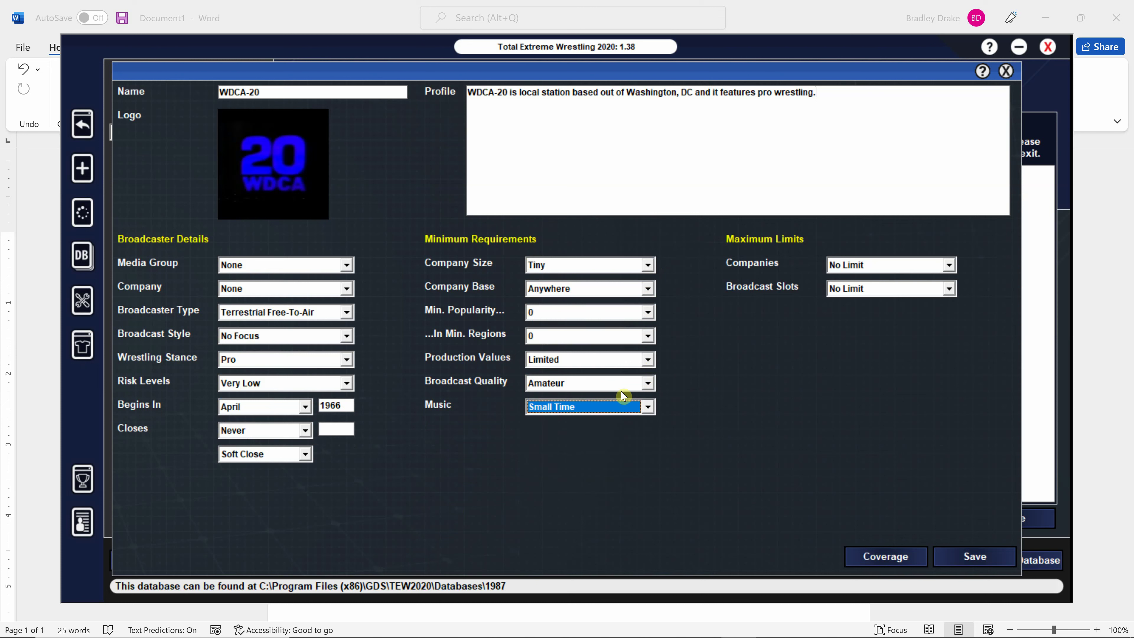
pyautogui.click(647, 312)
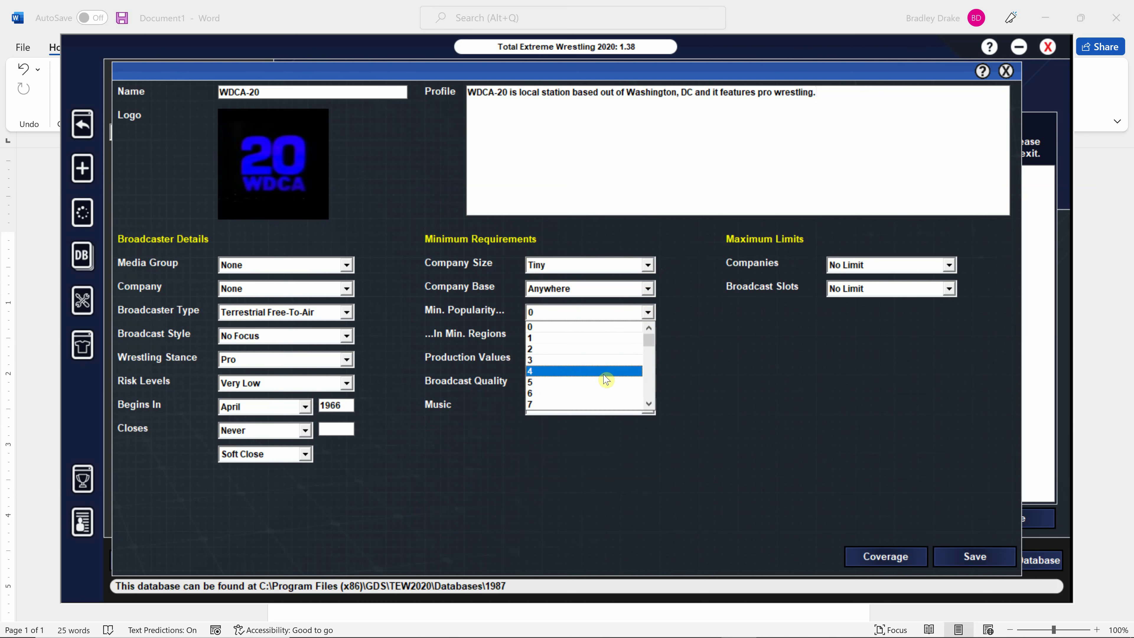
pyautogui.click(605, 382)
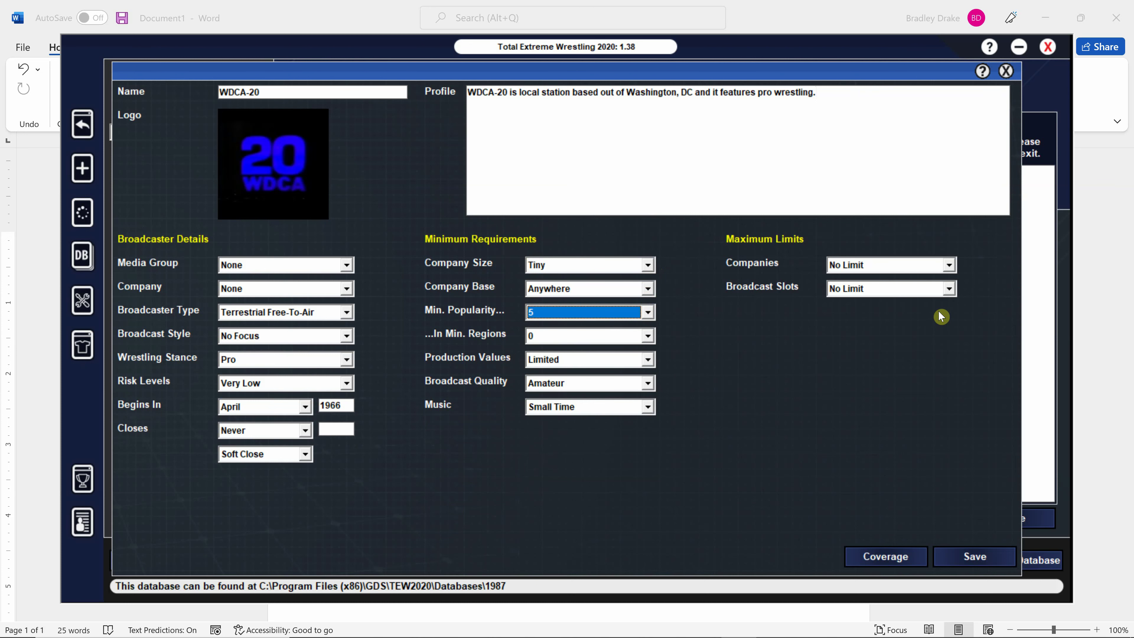
# Limit WDCA-20 to a maximum of 1 company and save its Mid Atlantic coverage as Small
pyautogui.click(948, 265)
pyautogui.click(934, 290)
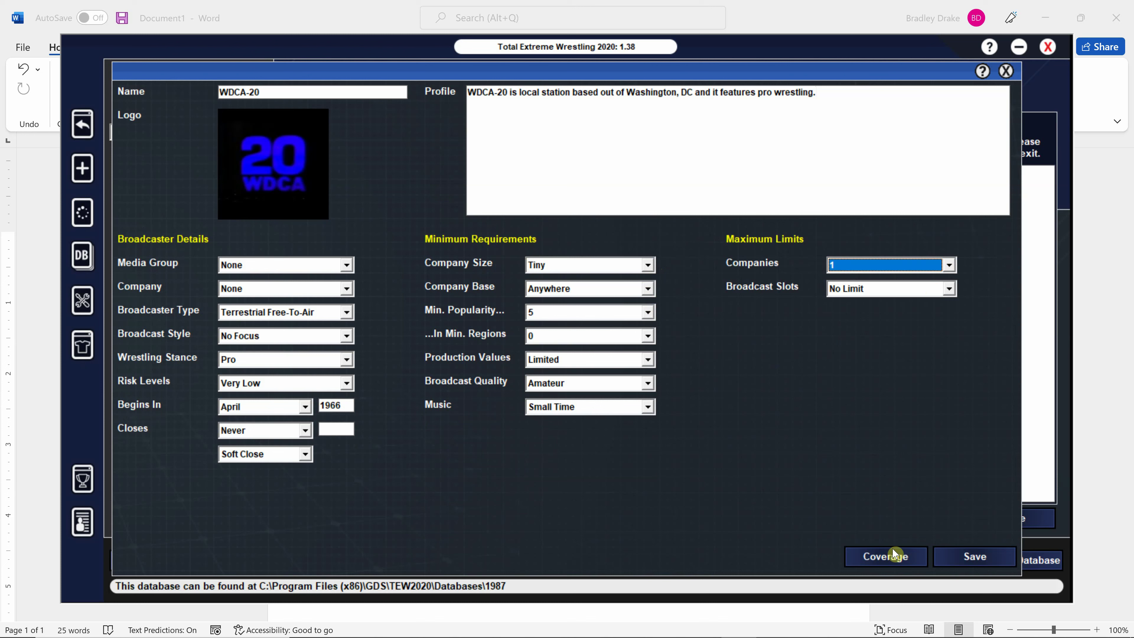
pyautogui.click(895, 558)
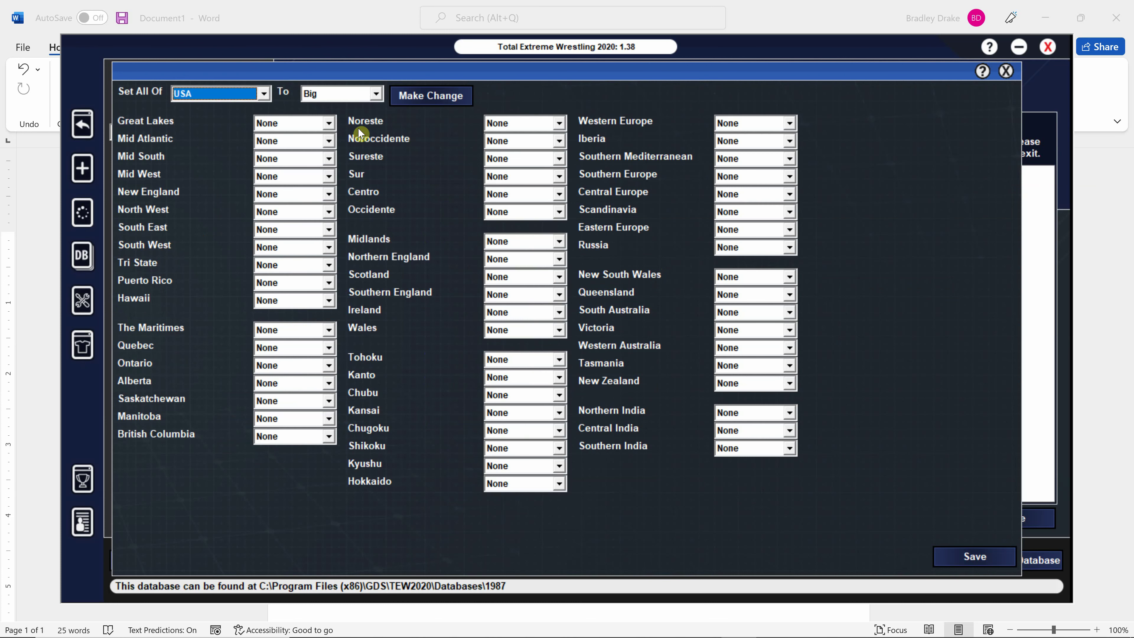
pyautogui.click(329, 141)
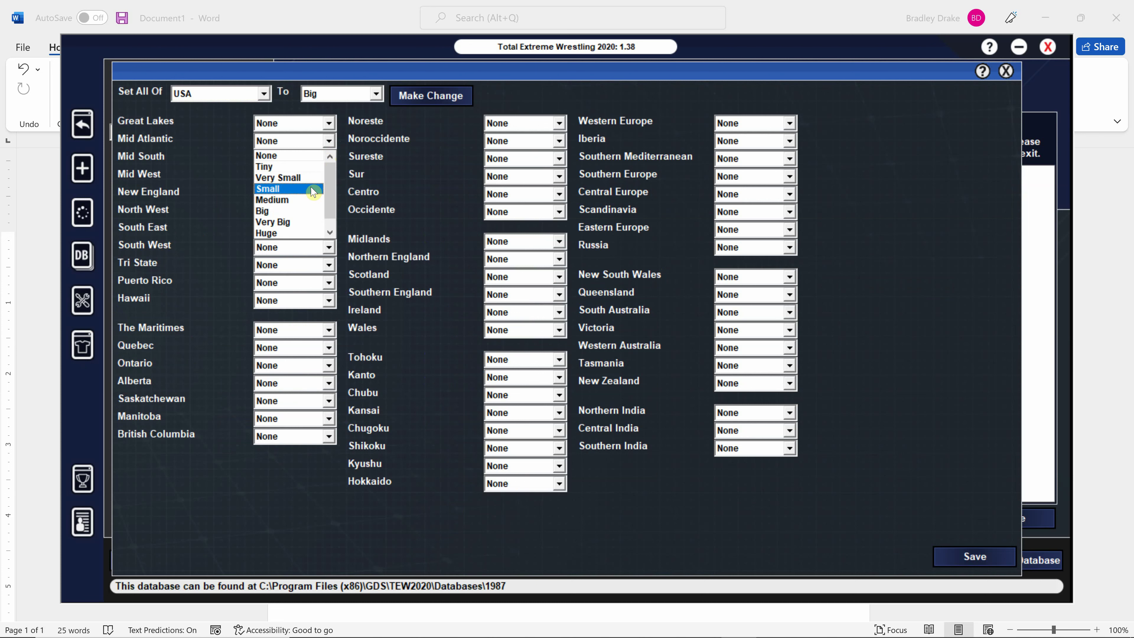
pyautogui.click(313, 190)
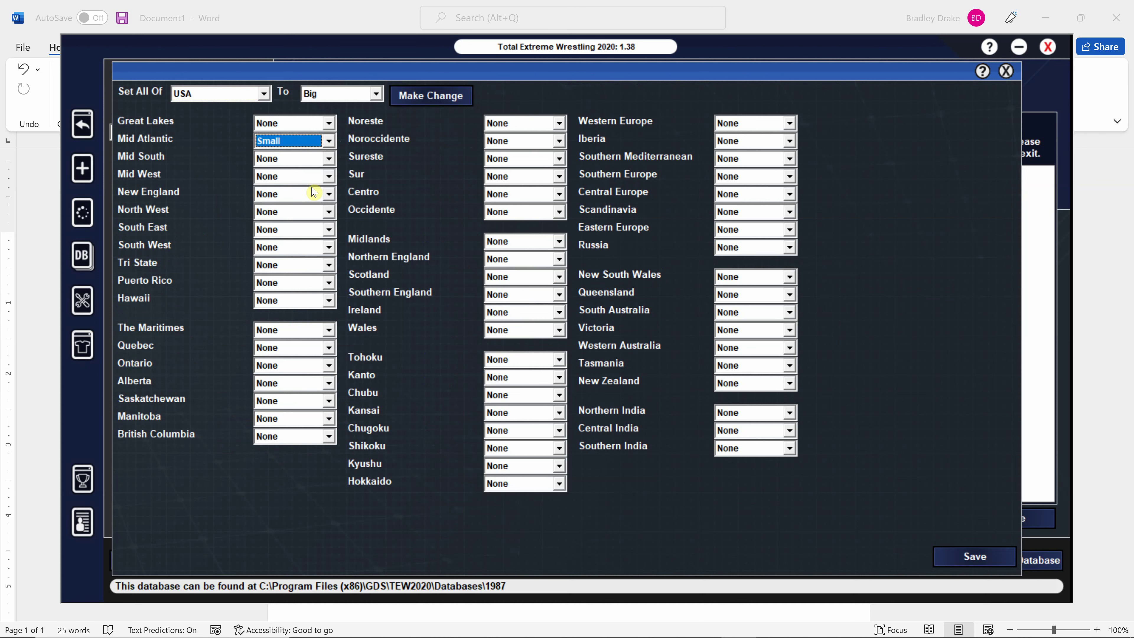
pyautogui.click(978, 557)
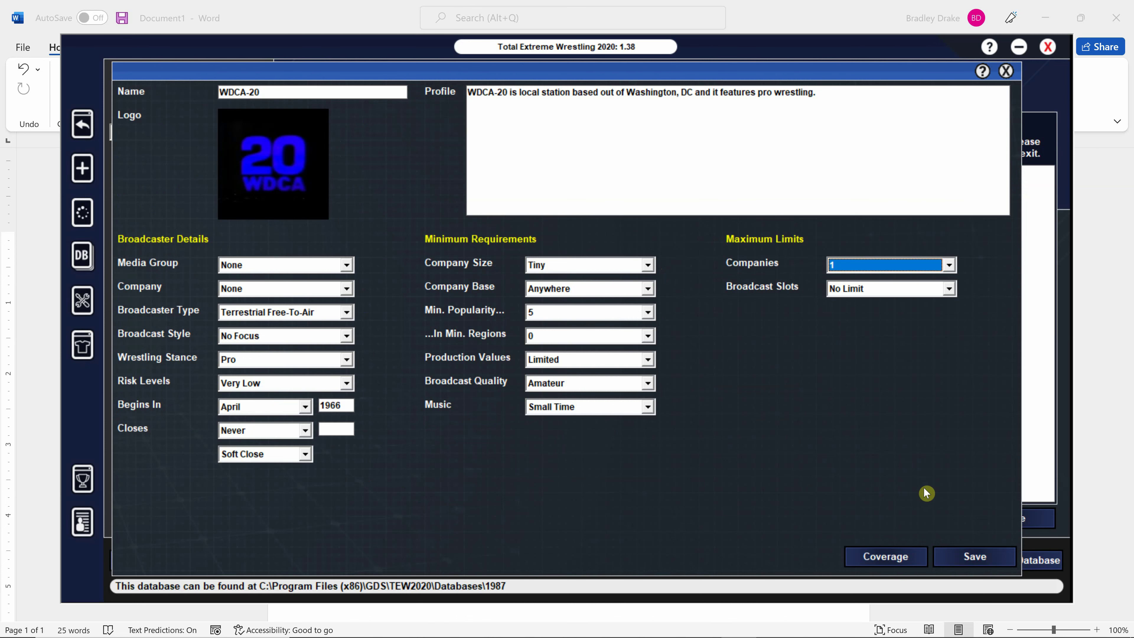
# Save the WDCA-20 broadcaster, check the Word notes for the remaining station, and add a new broadcaster named WBAL-11
pyautogui.click(977, 555)
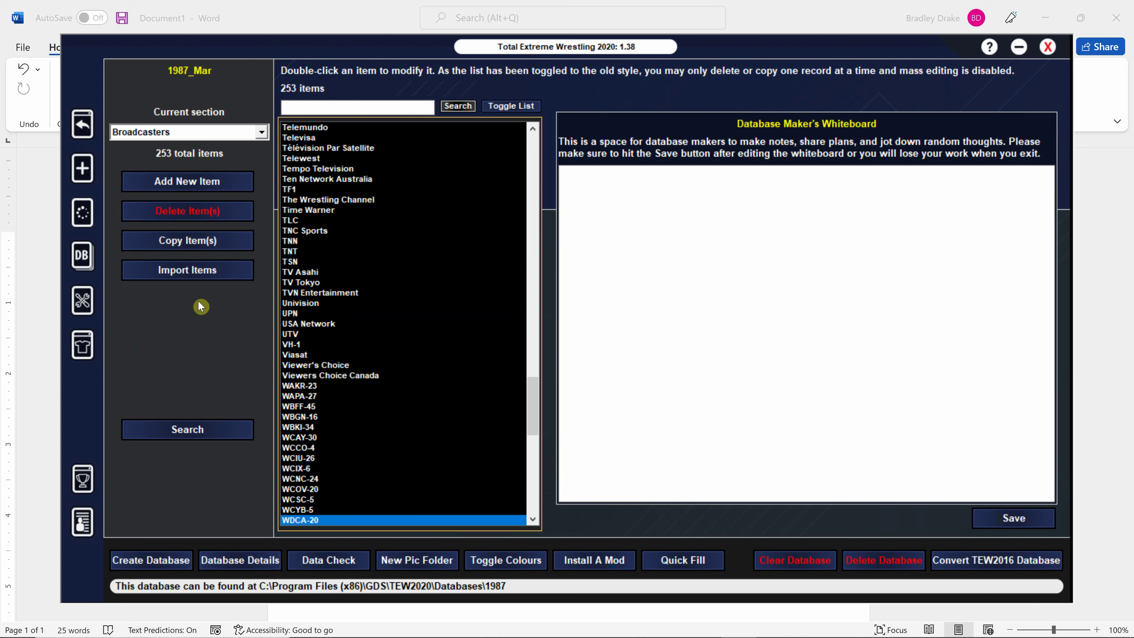
pyautogui.click(227, 181)
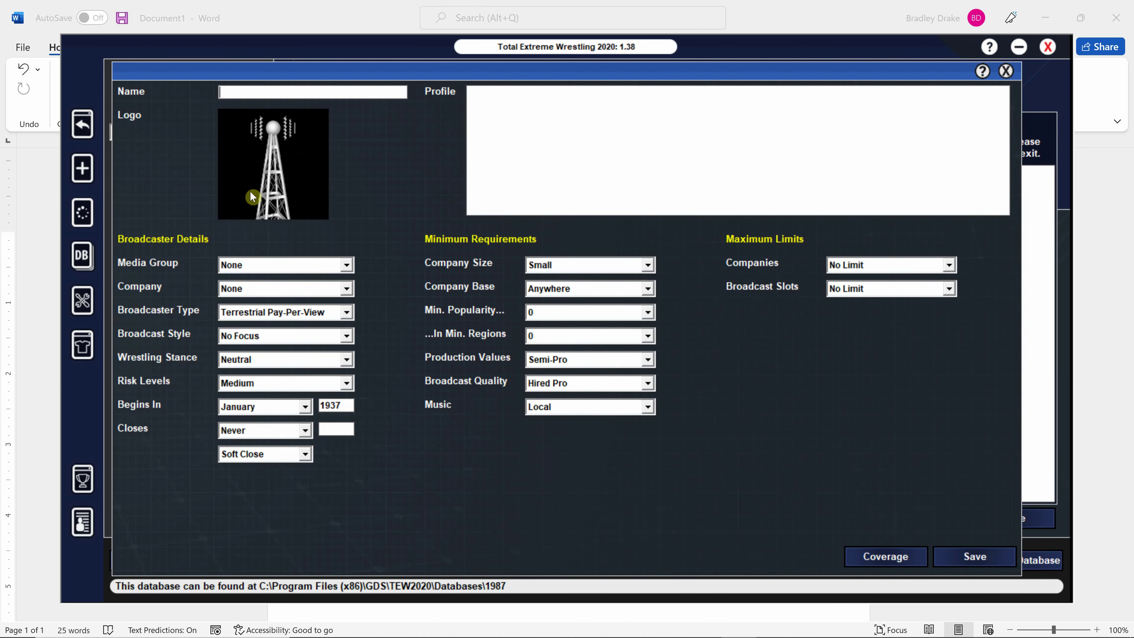
pyautogui.click(709, 630)
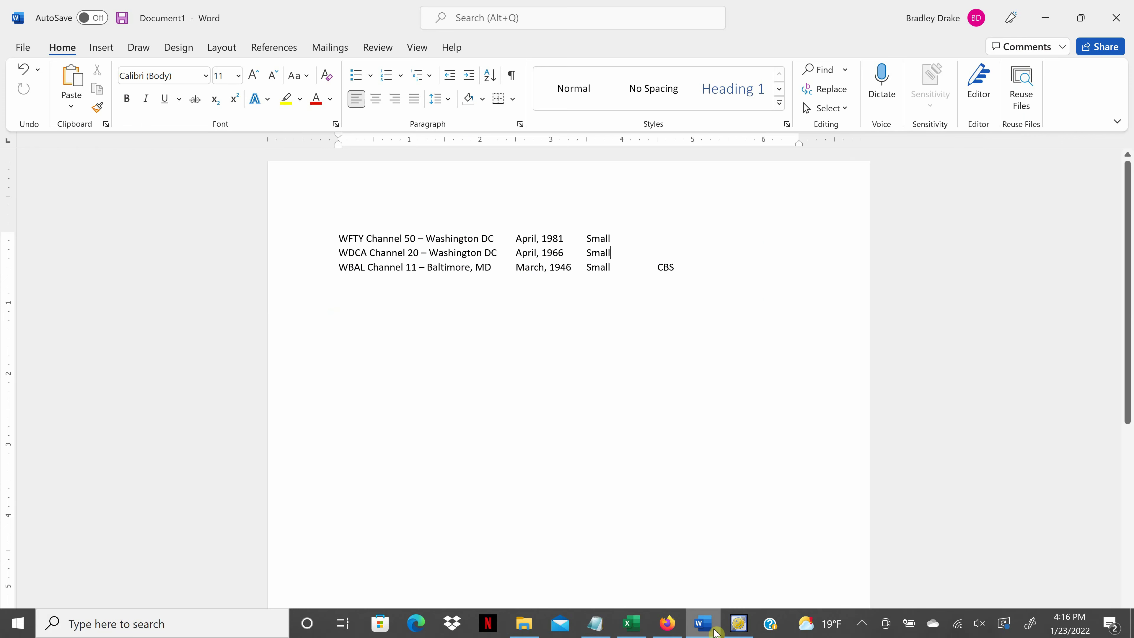
pyautogui.click(738, 630)
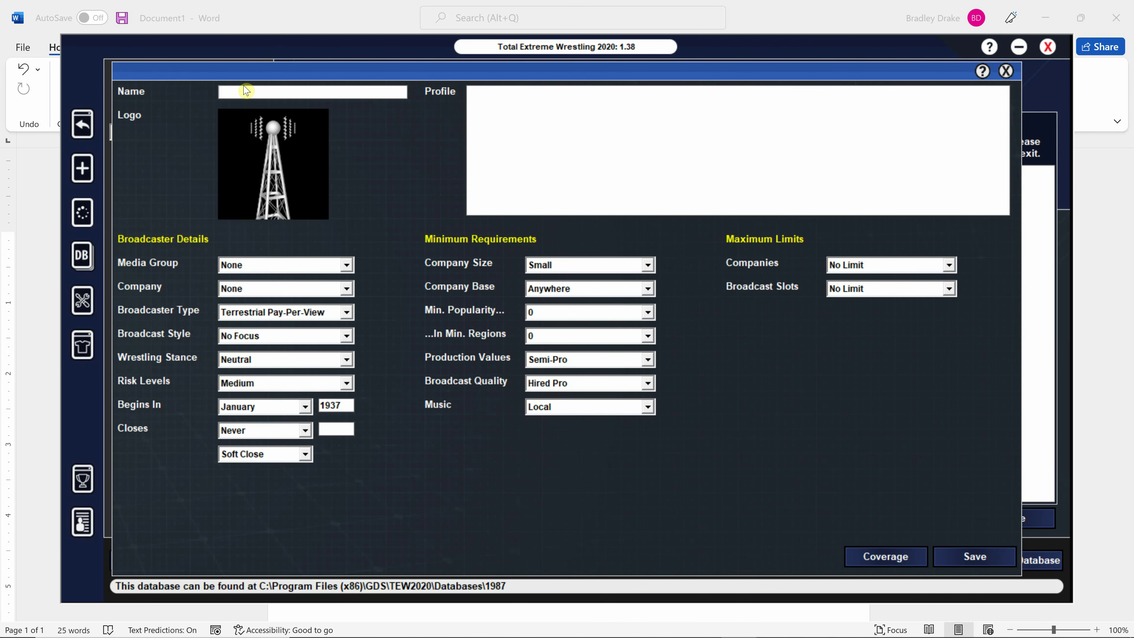
pyautogui.write('WBAL-11')
# Find WBAL-11.jpg in the broadcaster pictures and use it as WBAL-11's logo
pyautogui.click(246, 114)
pyautogui.write('wb')
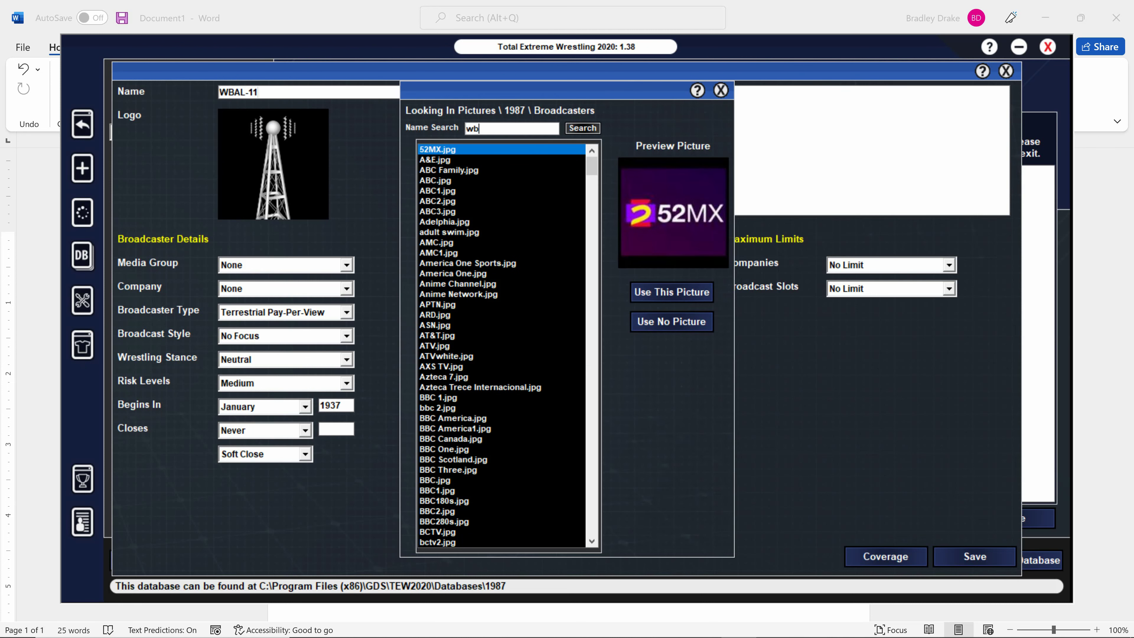
pyautogui.write('al-11')
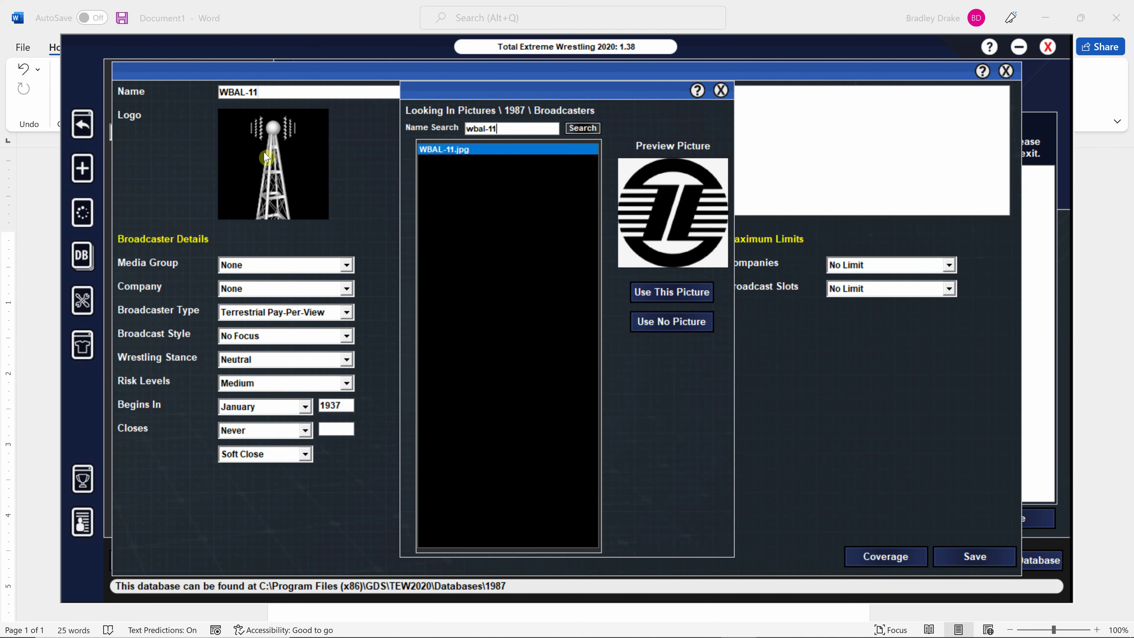
pyautogui.click(681, 290)
# Enter the profile text "WBAL-11 is based out of Baltimore, Maryland and features pro wrestling."
pyautogui.click(569, 190)
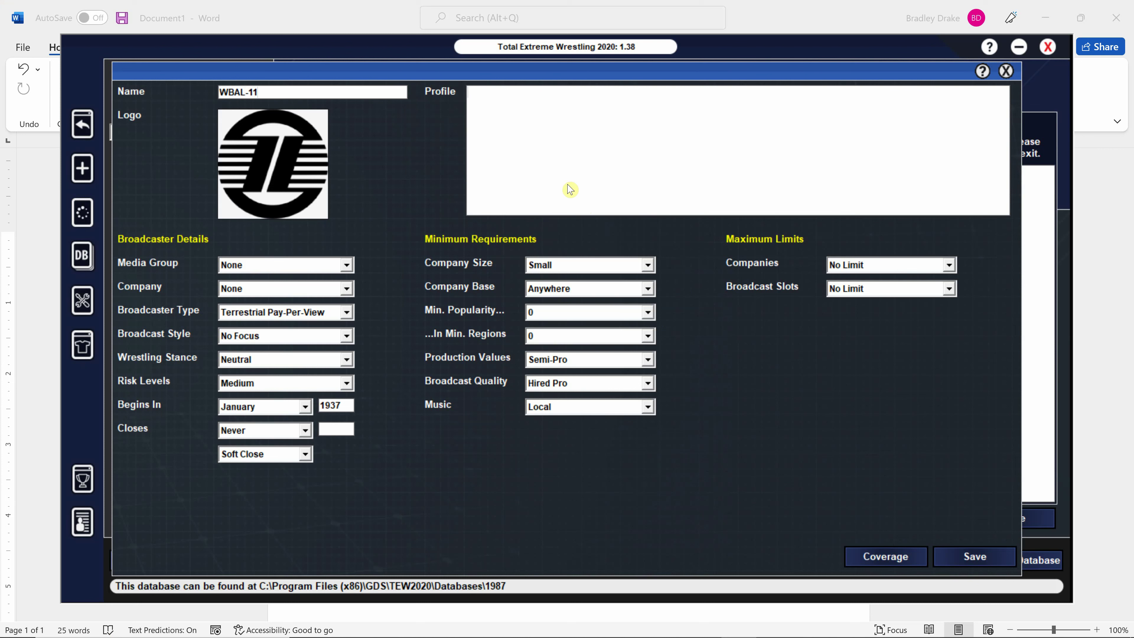
pyautogui.write('WBAL-11 is based out of Blatimo')
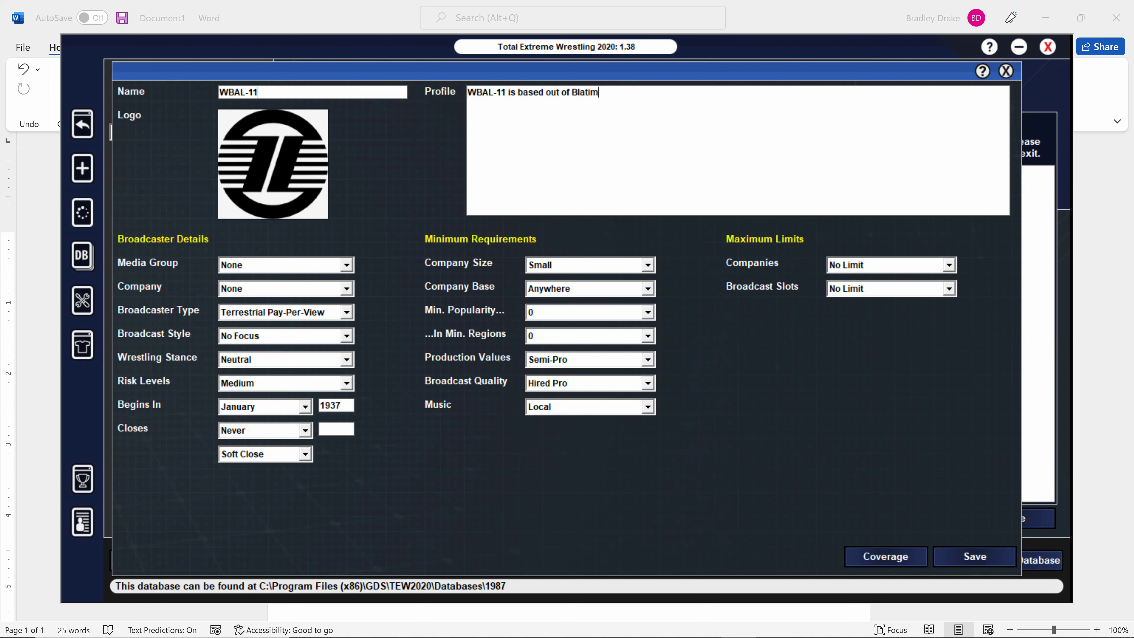
pyautogui.press('BackSpace')
pyautogui.press('BackSpace')
pyautogui.press('BackSpace')
pyautogui.press('BackSpace')
pyautogui.press('BackSpace')
pyautogui.press('BackSpace')
pyautogui.write('altimore, Maryland and features pro wrestling.')
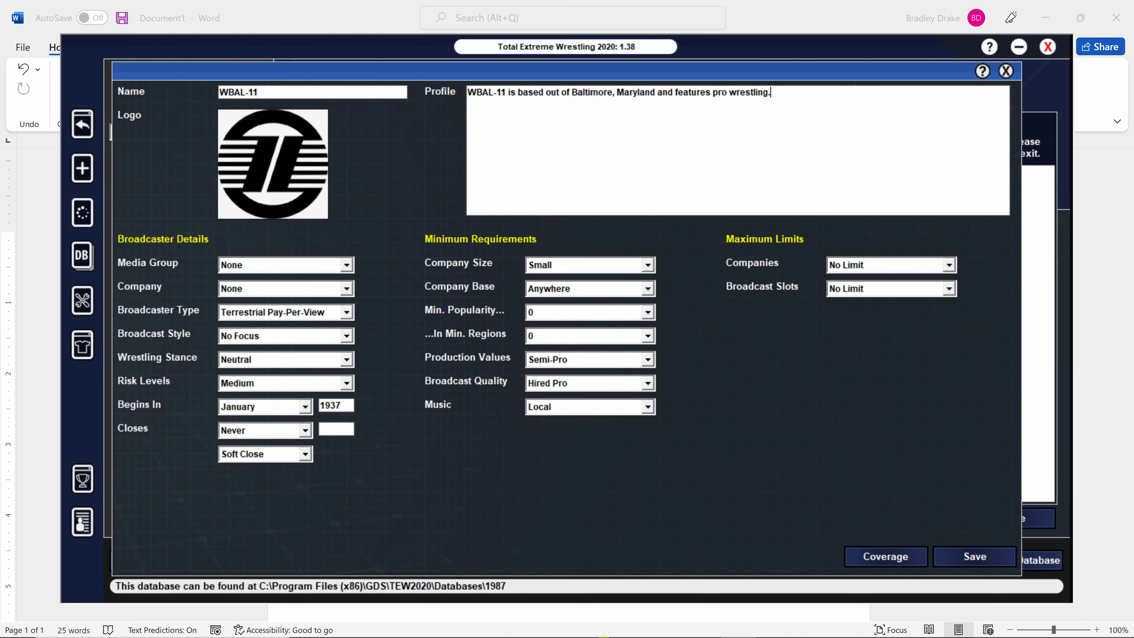
# Check WBAL's network in the Word notes and set the broadcaster's media group to CBS
pyautogui.moveTo(618, 636)
pyautogui.click(706, 627)
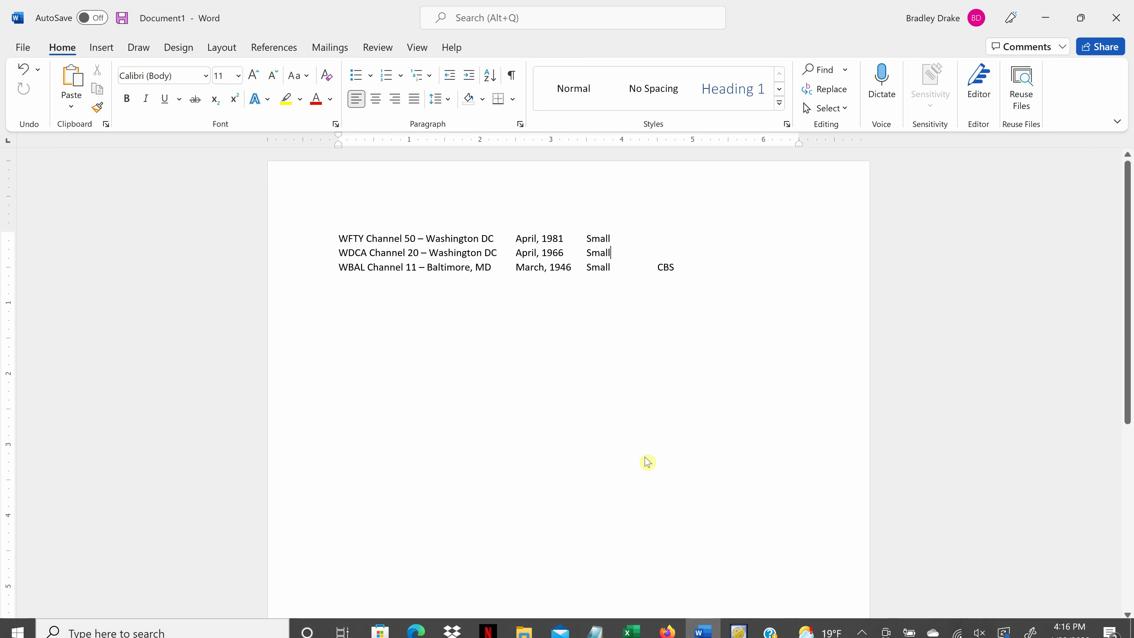
pyautogui.click(739, 623)
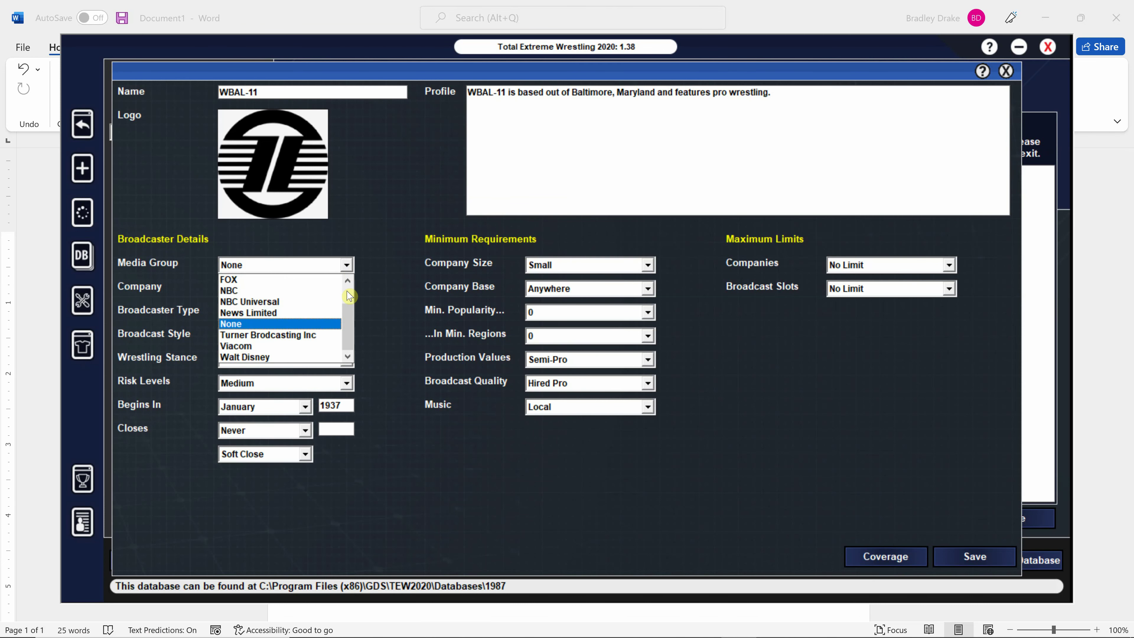
pyautogui.scroll(1, 352, 338)
pyautogui.click(329, 302)
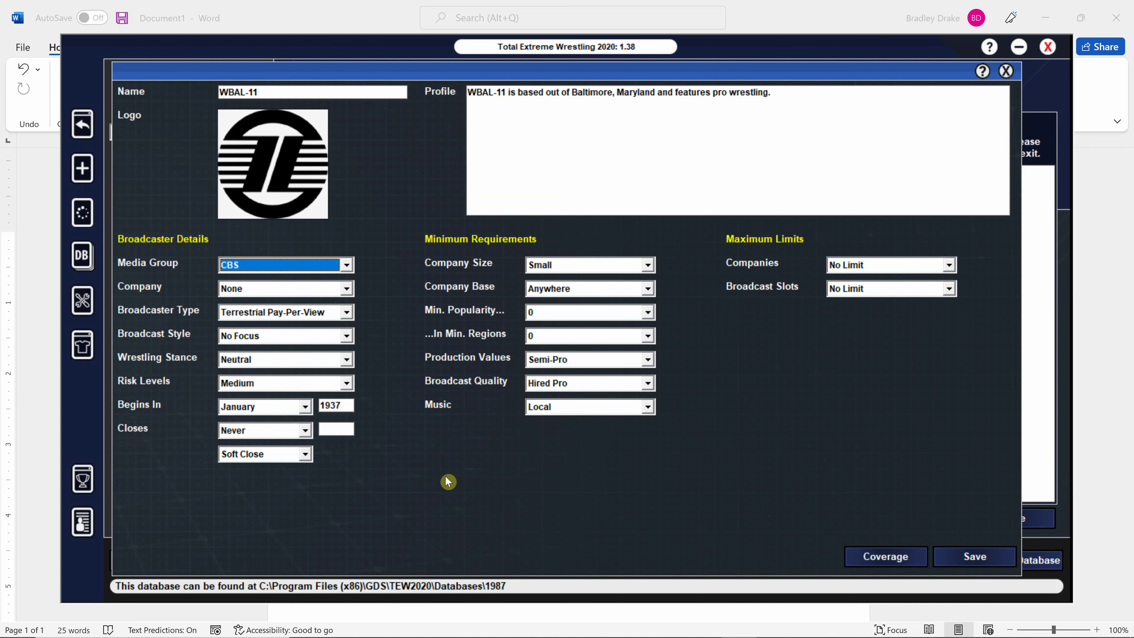
# Make WBAL-11 a Terrestrial Free-To-Air broadcaster with a Pro wrestling stance and Very Low risk levels
pyautogui.click(346, 312)
pyautogui.click(331, 349)
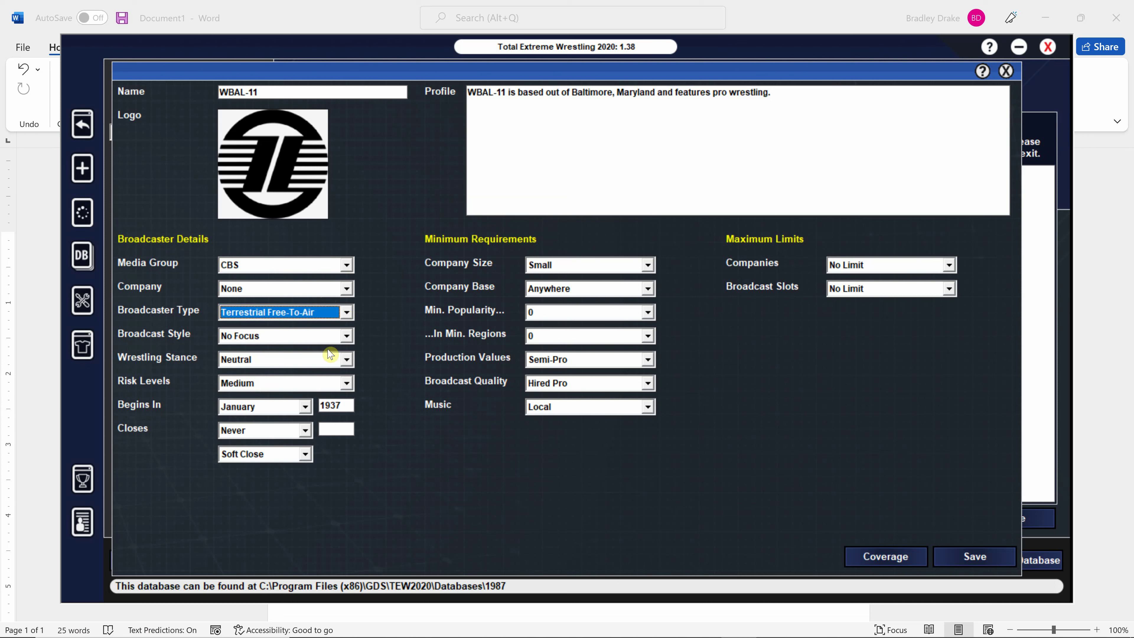
pyautogui.click(347, 360)
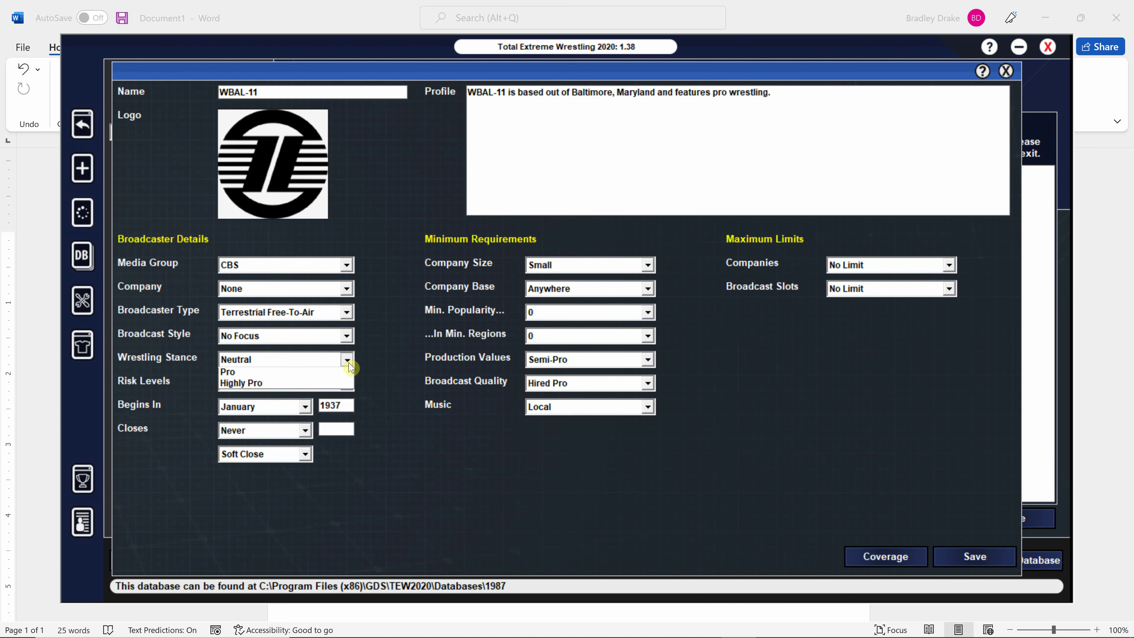
pyautogui.click(350, 407)
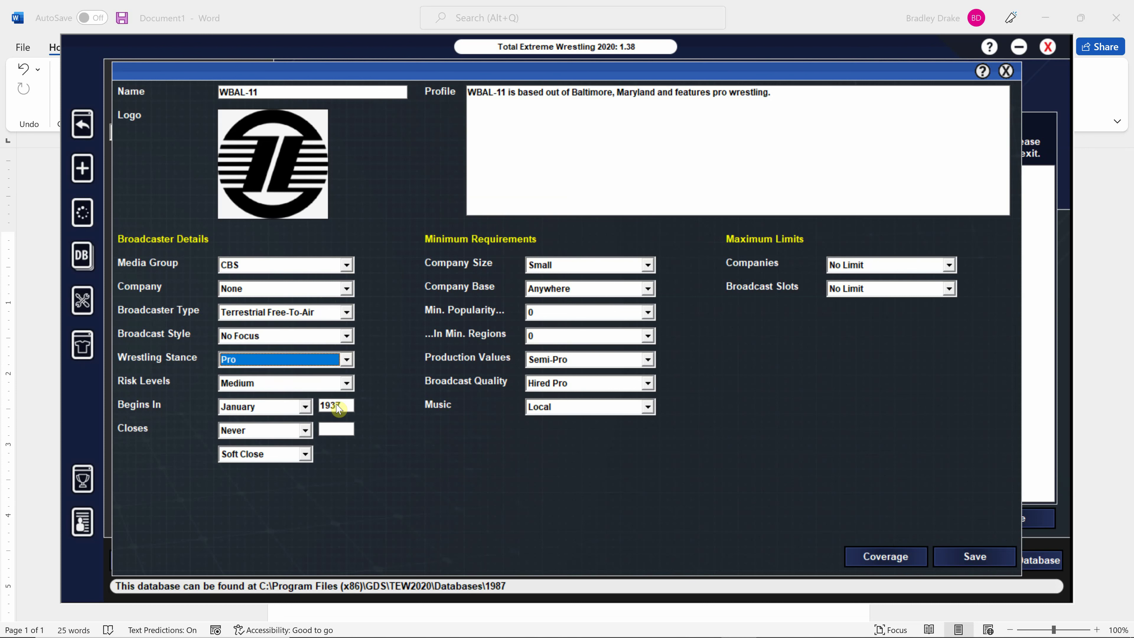
pyautogui.click(353, 388)
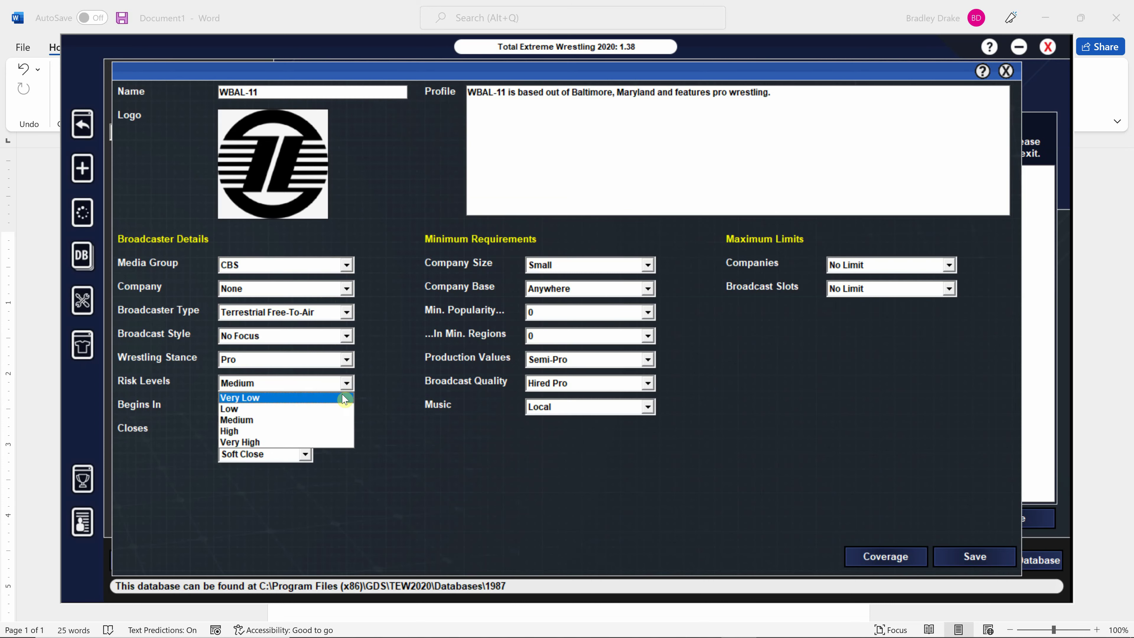
pyautogui.click(358, 398)
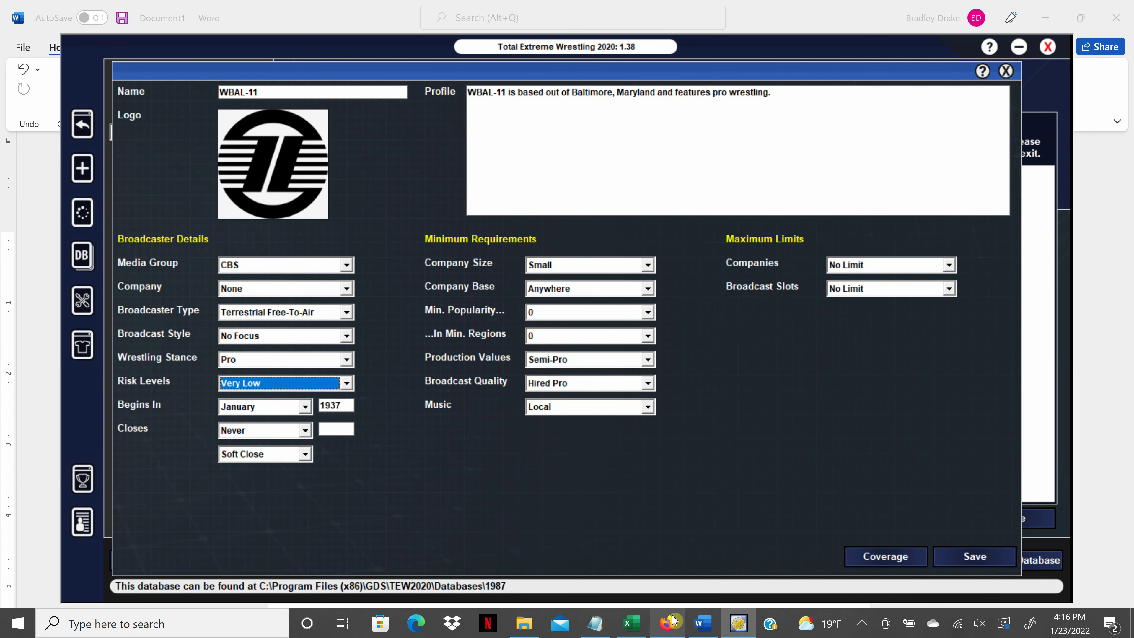
# Check WBAL's start date in the Word notes and set the broadcaster to begin in March 1946
pyautogui.click(704, 625)
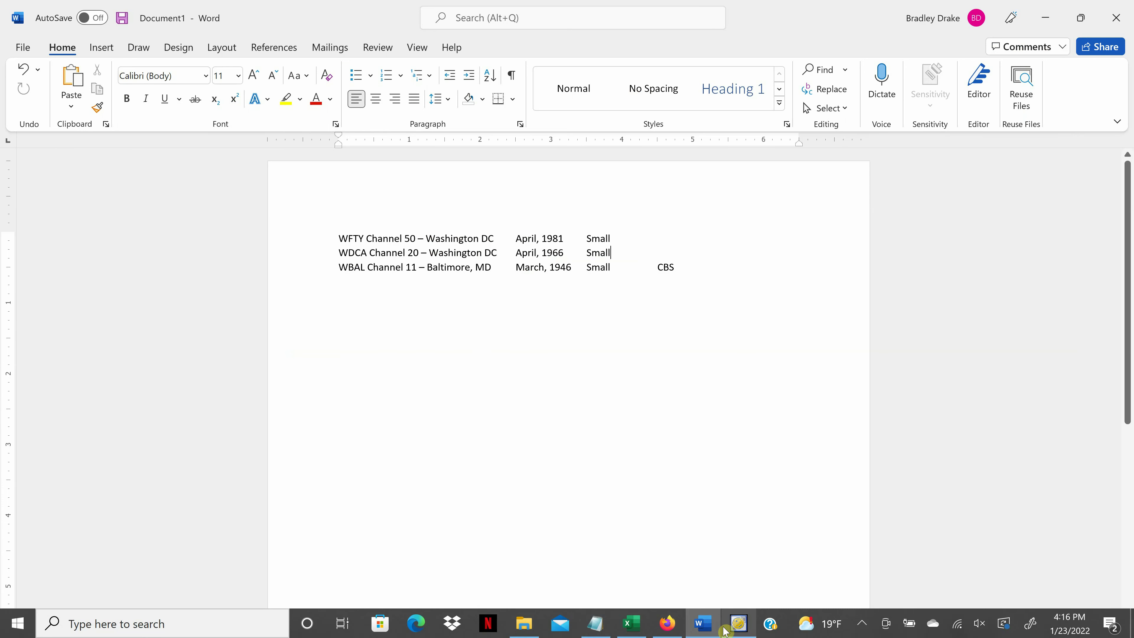
pyautogui.click(739, 624)
pyautogui.click(306, 408)
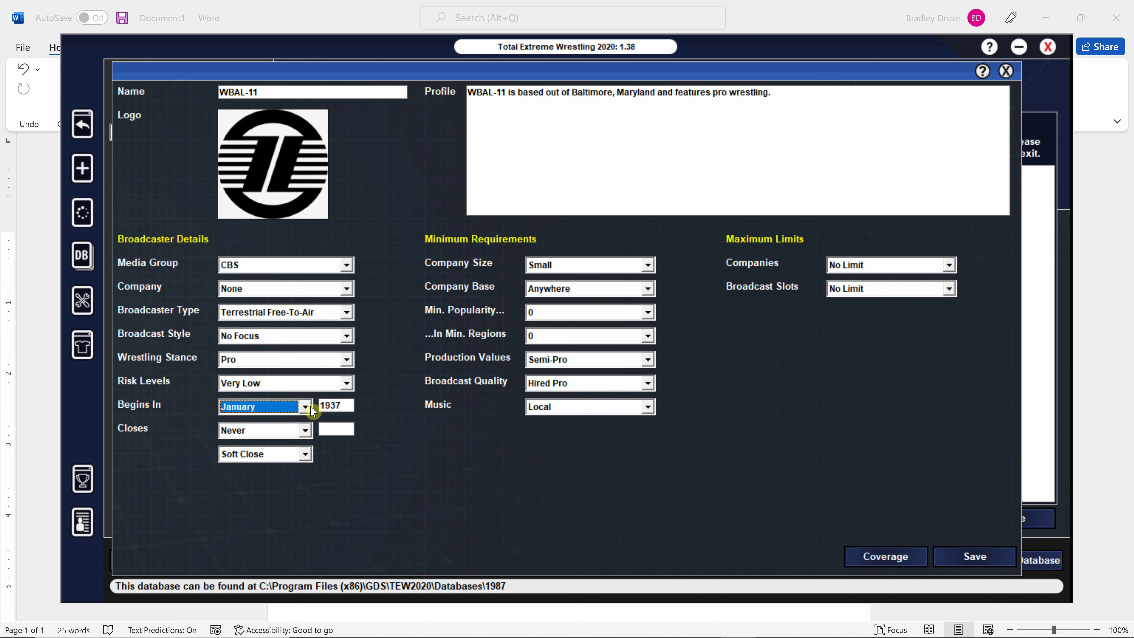
pyautogui.click(306, 407)
pyautogui.click(292, 442)
pyautogui.click(339, 405)
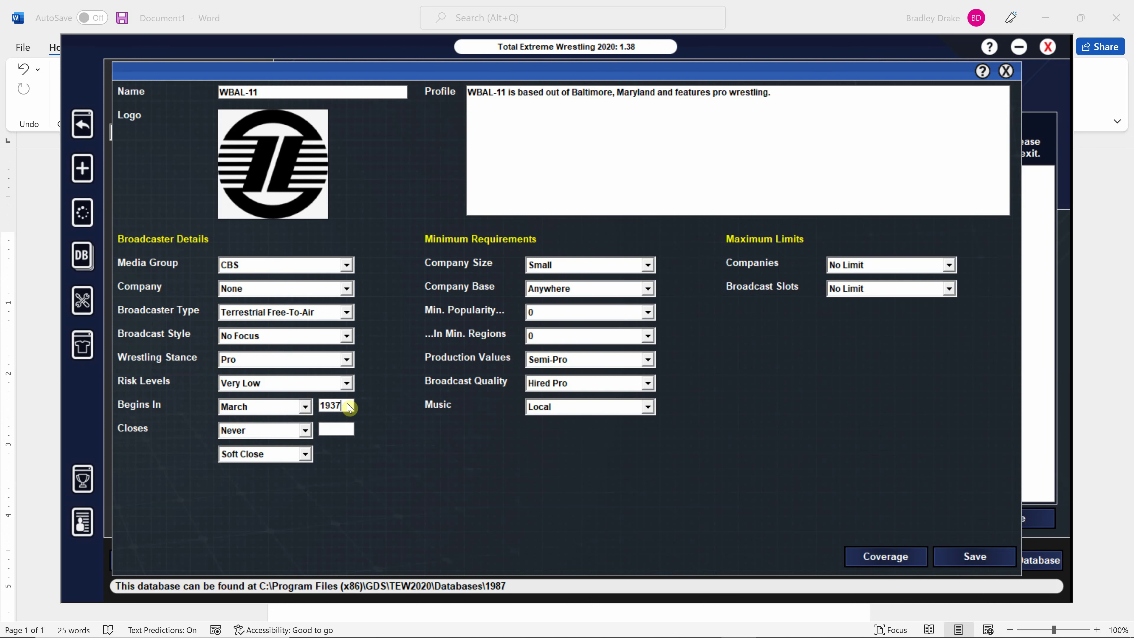
pyautogui.press('BackSpace')
pyautogui.press('BackSpace')
pyautogui.write('46')
# Set WBAL-11's minimum requirements to company size Tiny, popularity 5, production values Limited, broadcast quality Amateur and music Small Time
pyautogui.click(648, 265)
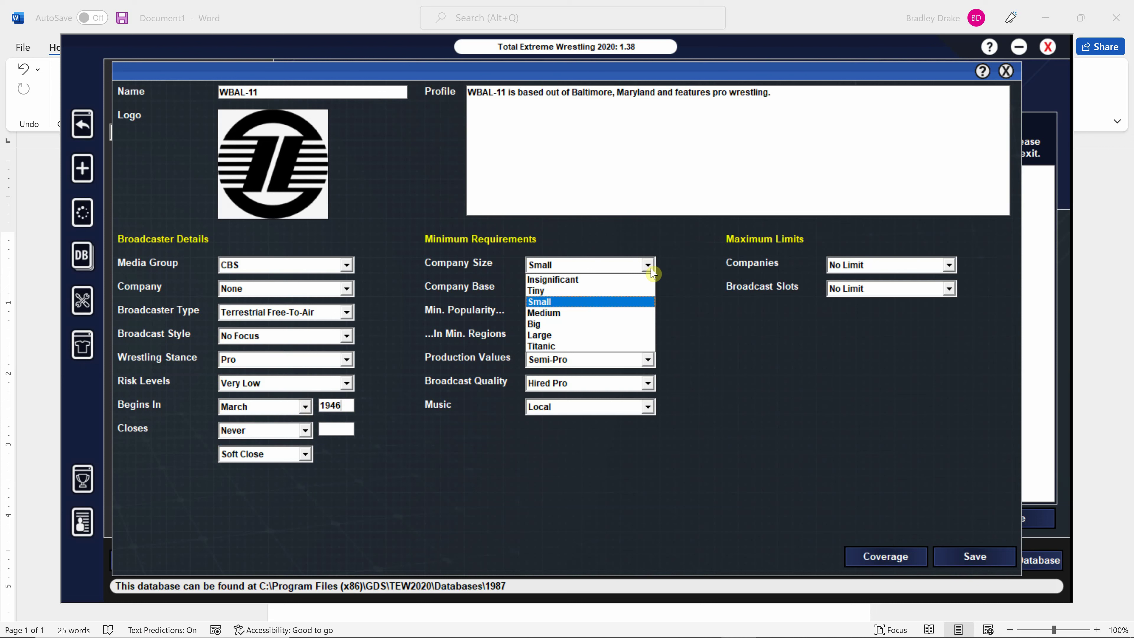
pyautogui.click(643, 290)
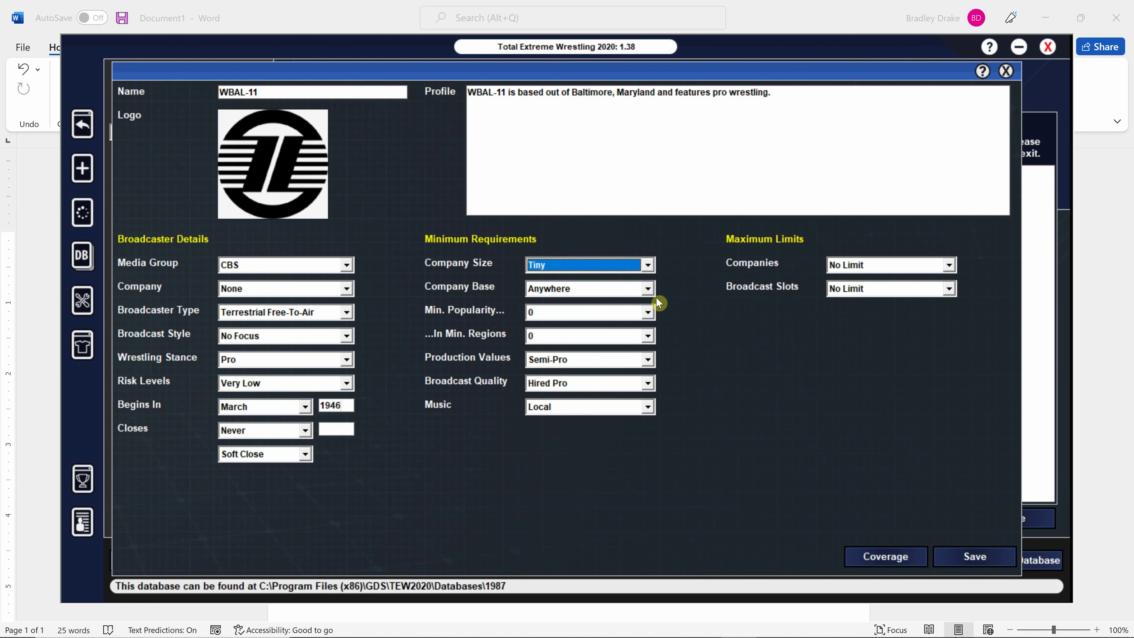
pyautogui.click(648, 312)
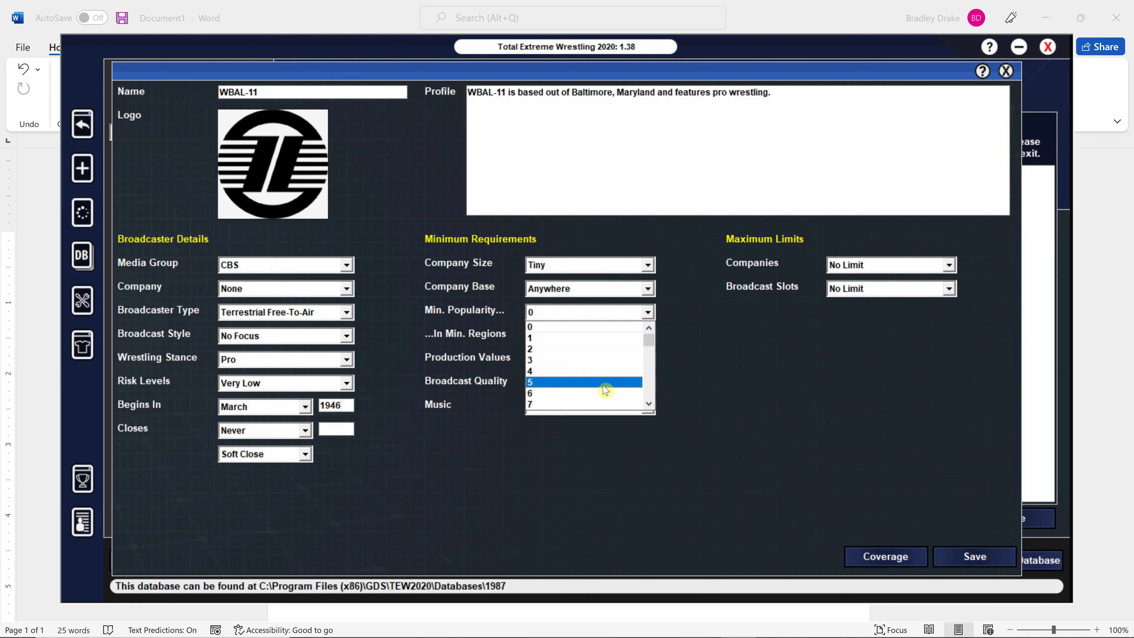
pyautogui.click(606, 383)
pyautogui.click(648, 360)
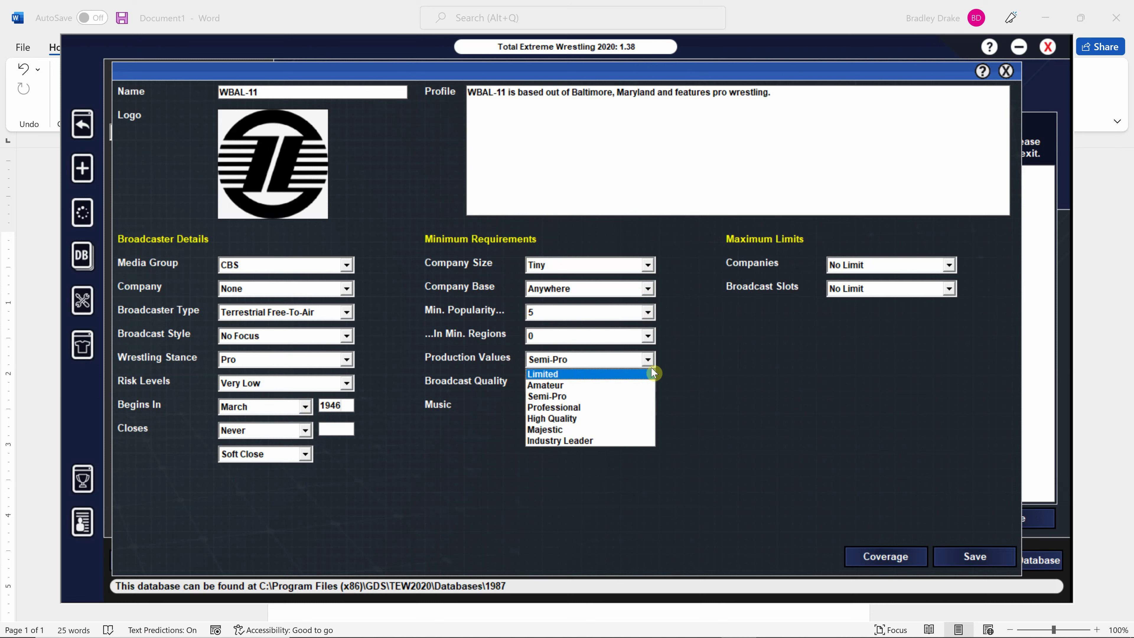
pyautogui.click(653, 374)
pyautogui.click(649, 383)
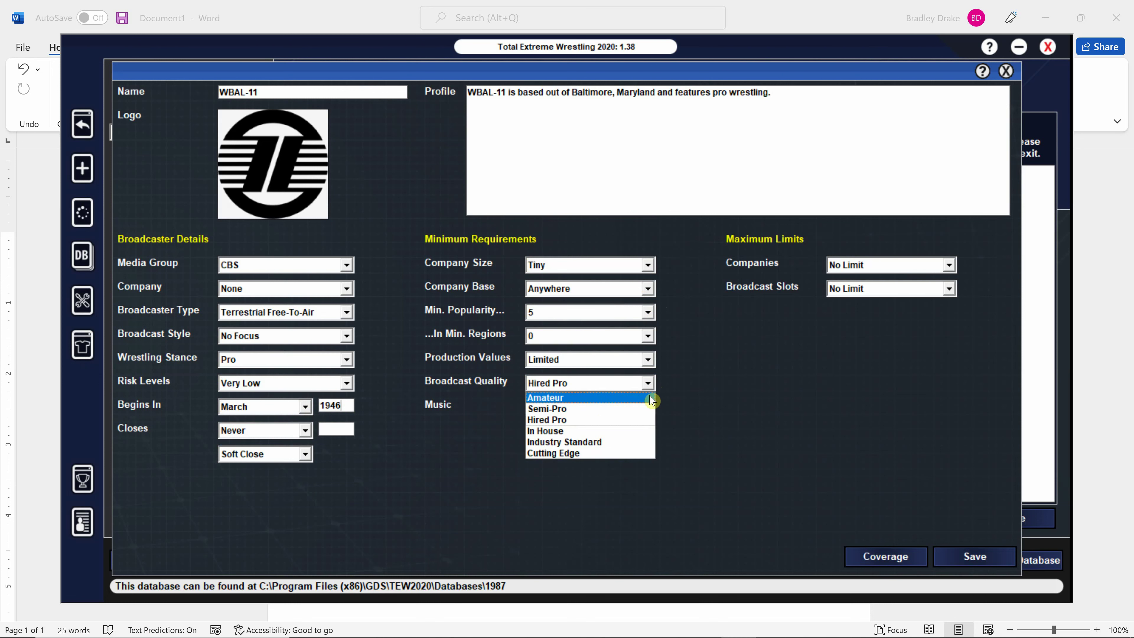
pyautogui.click(651, 398)
pyautogui.click(648, 406)
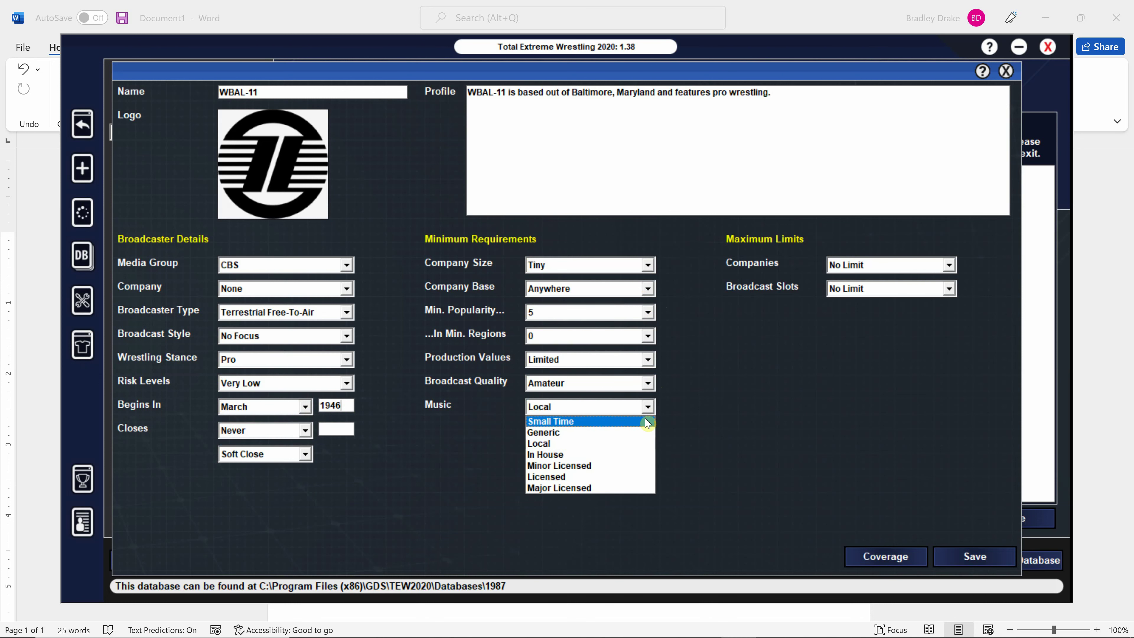
pyautogui.click(653, 421)
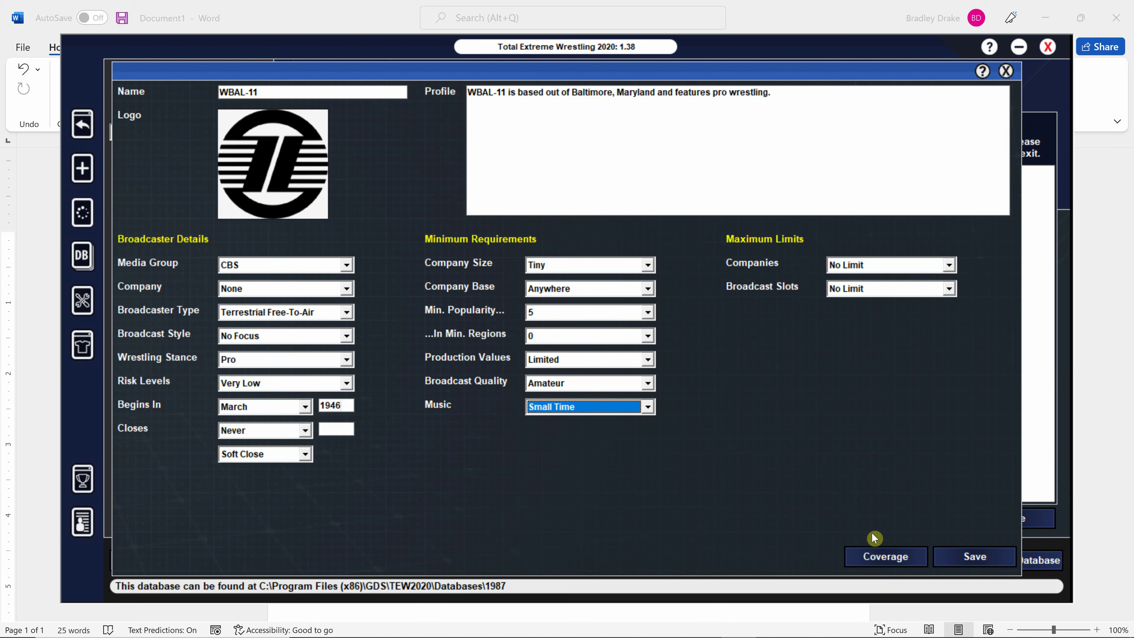
# Set WBAL-11's Mid Atlantic coverage to Very Small and save the coverage and the broadcaster
pyautogui.click(891, 555)
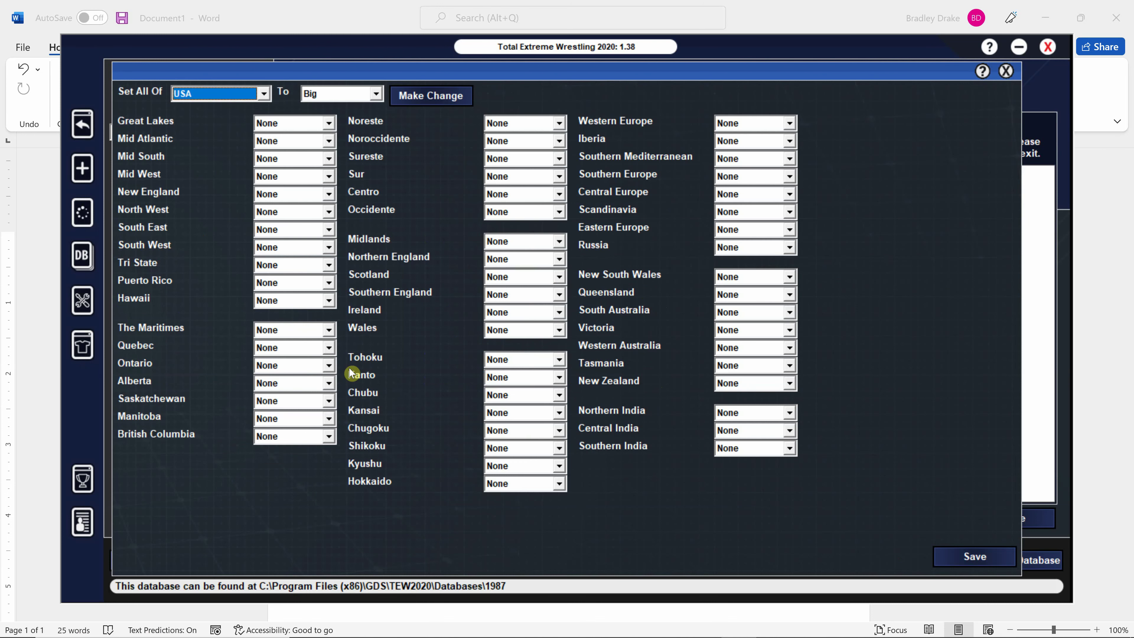
pyautogui.click(291, 140)
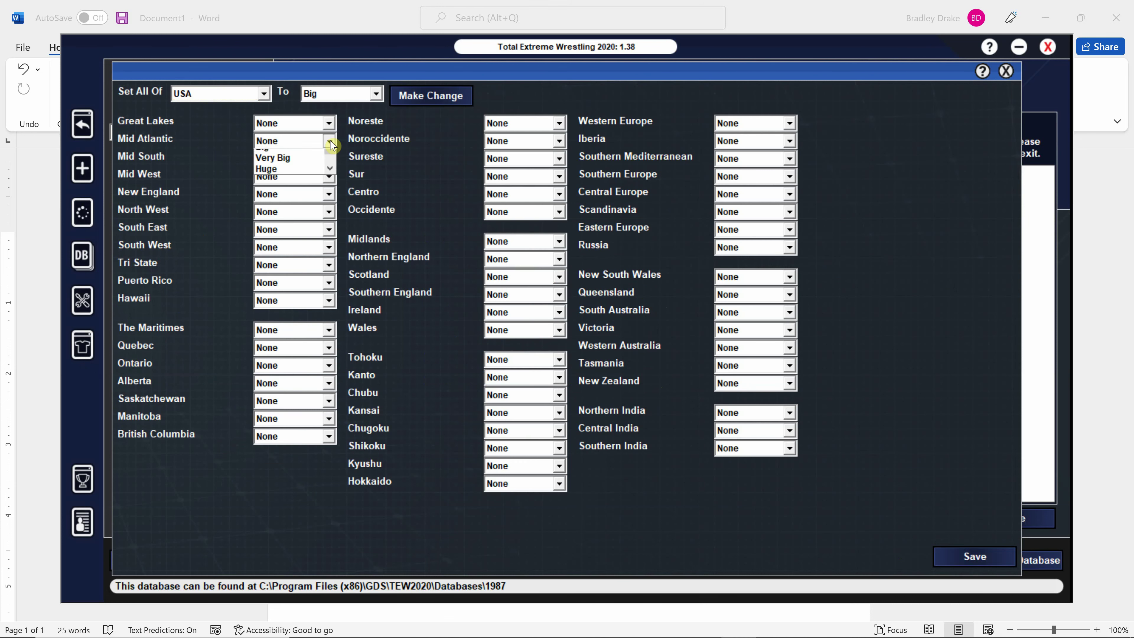
pyautogui.click(304, 174)
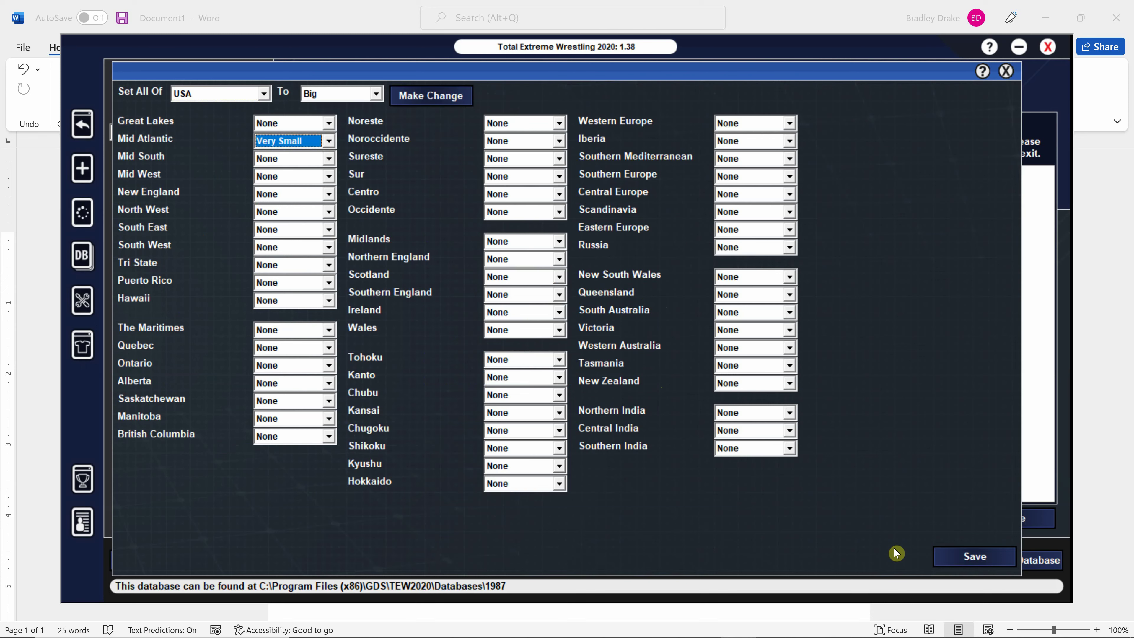
pyautogui.click(1007, 557)
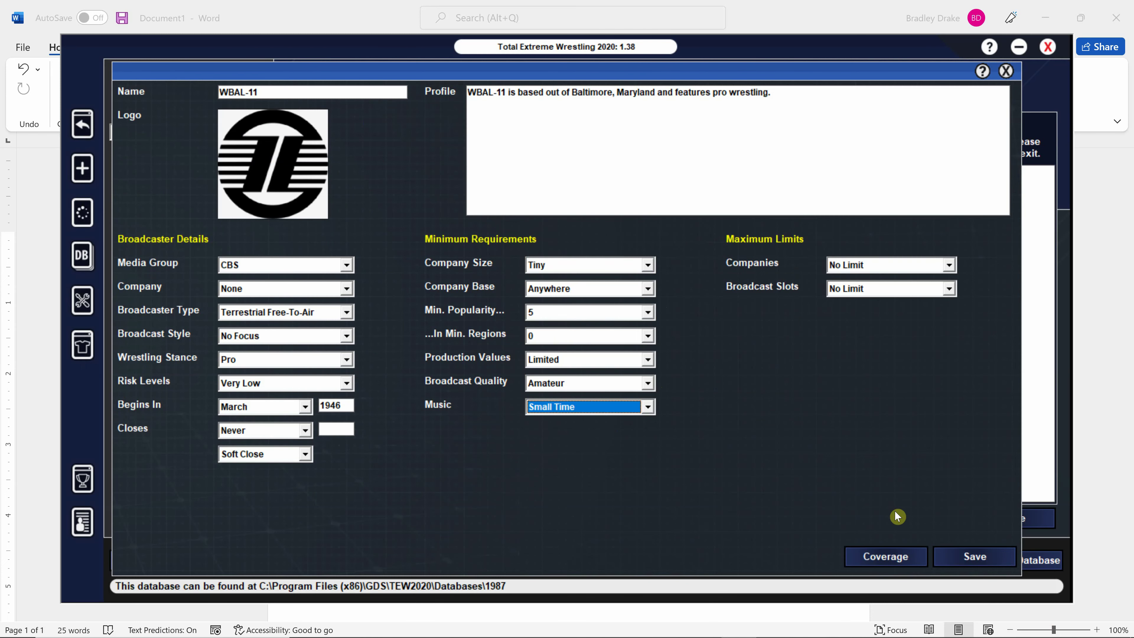
pyautogui.click(975, 558)
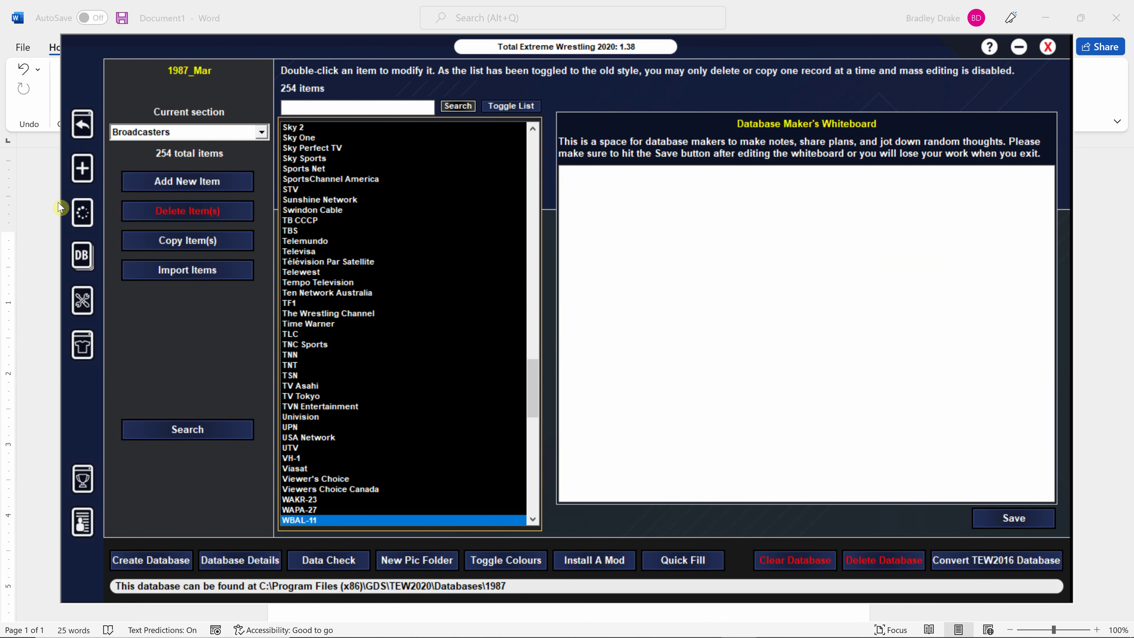
# Load the AWA Beta 2 save game and open its game settings
pyautogui.click(83, 213)
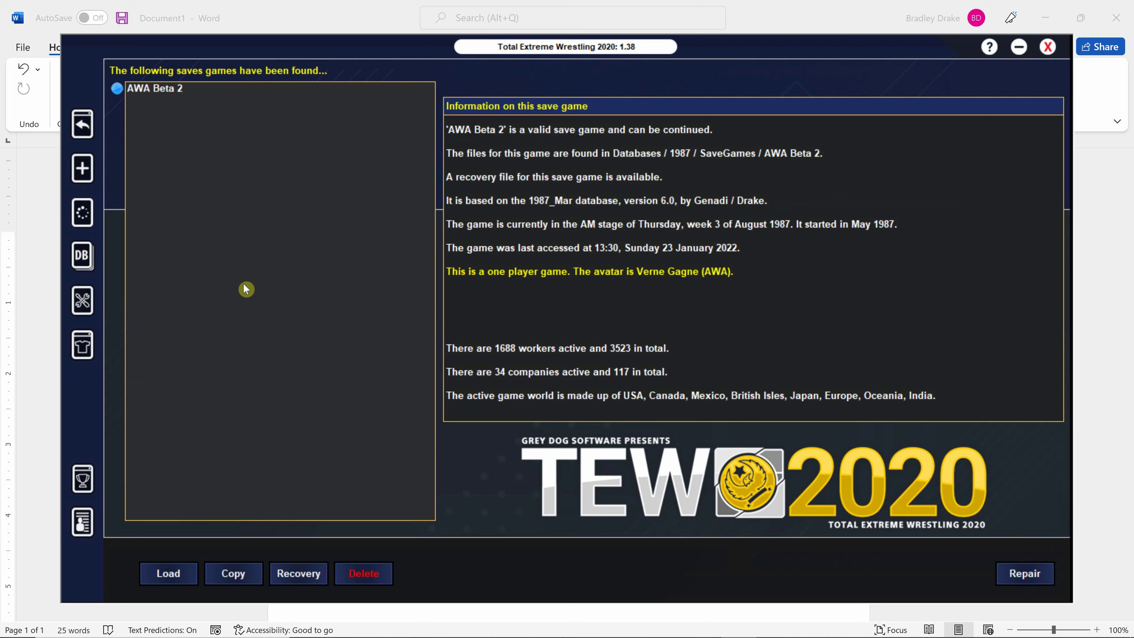
pyautogui.doubleClick(175, 92)
pyautogui.click(588, 450)
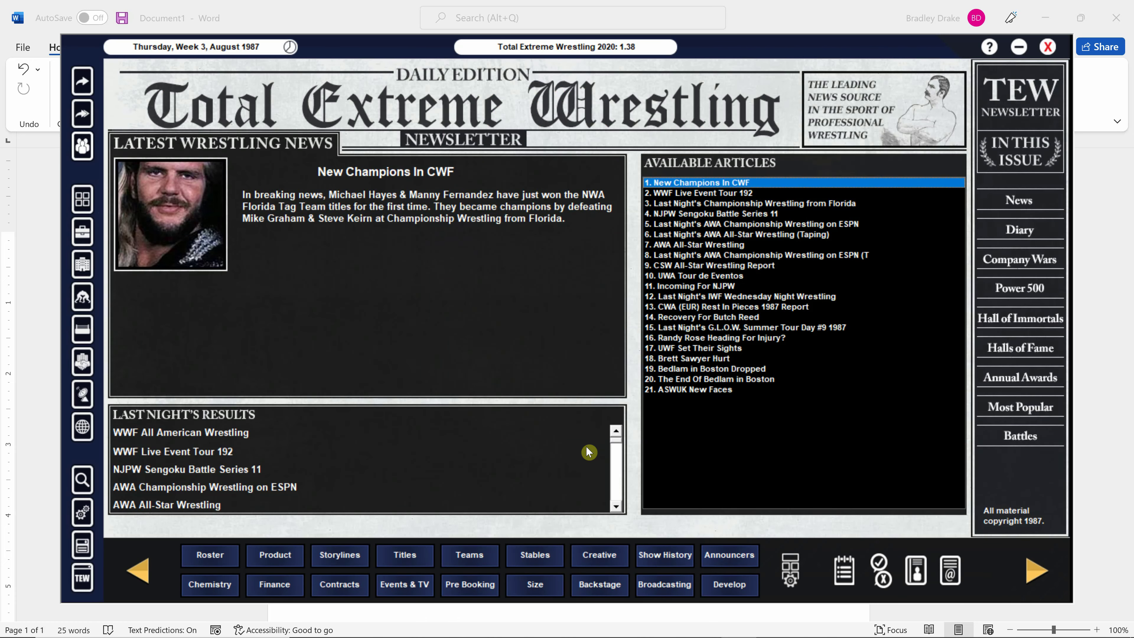
pyautogui.click(86, 516)
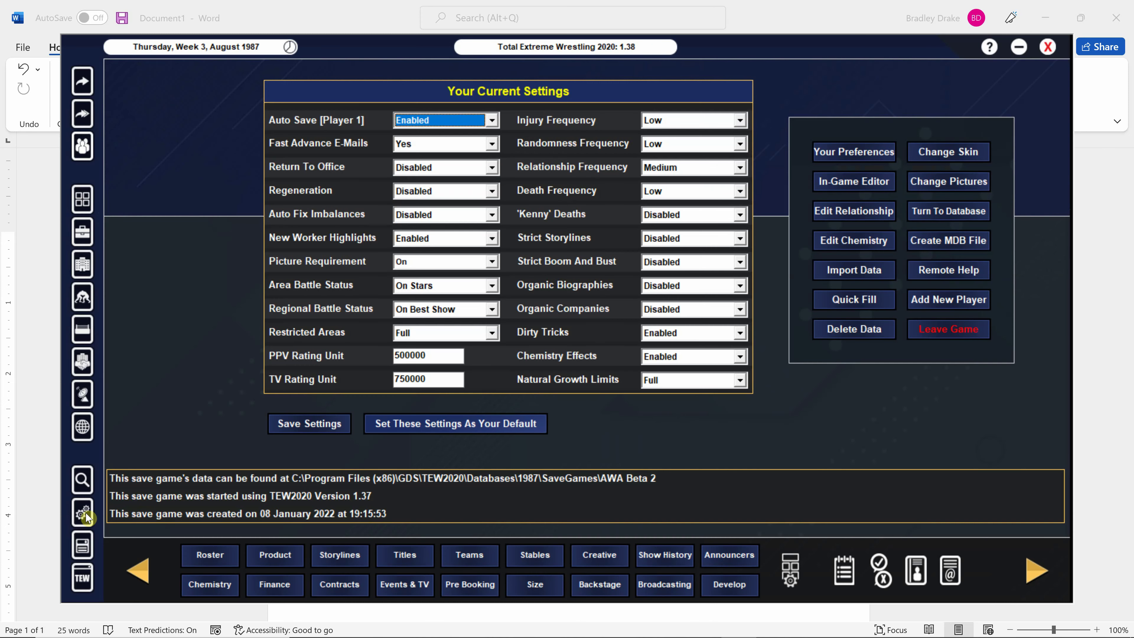
# Import the WBAL-11 broadcaster from the 1987 database into the save game
pyautogui.click(851, 270)
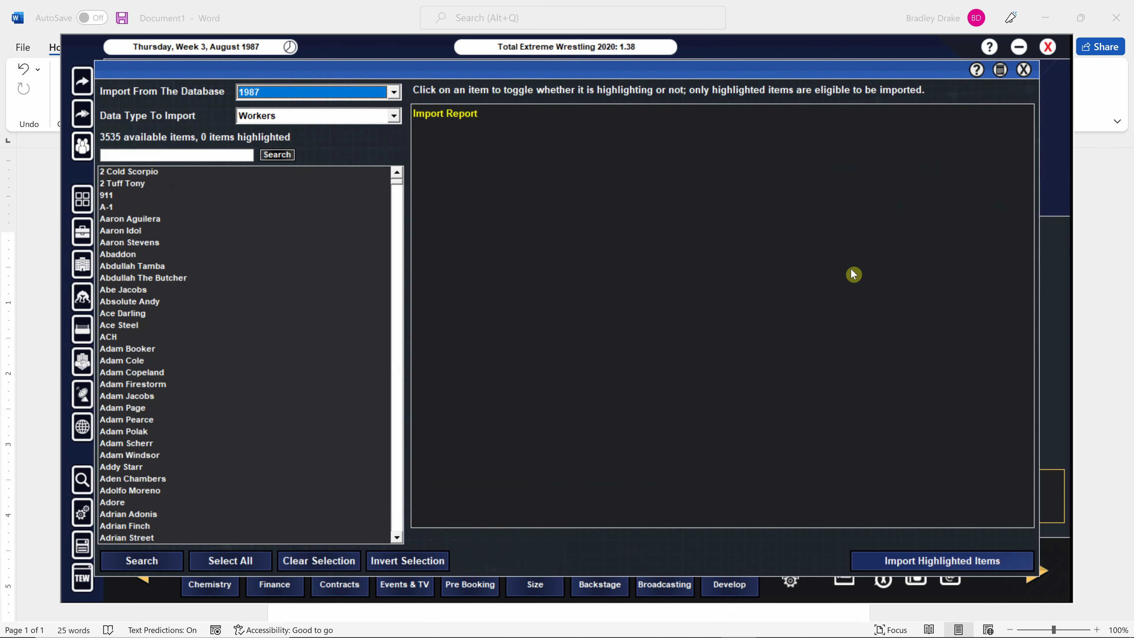
pyautogui.click(393, 116)
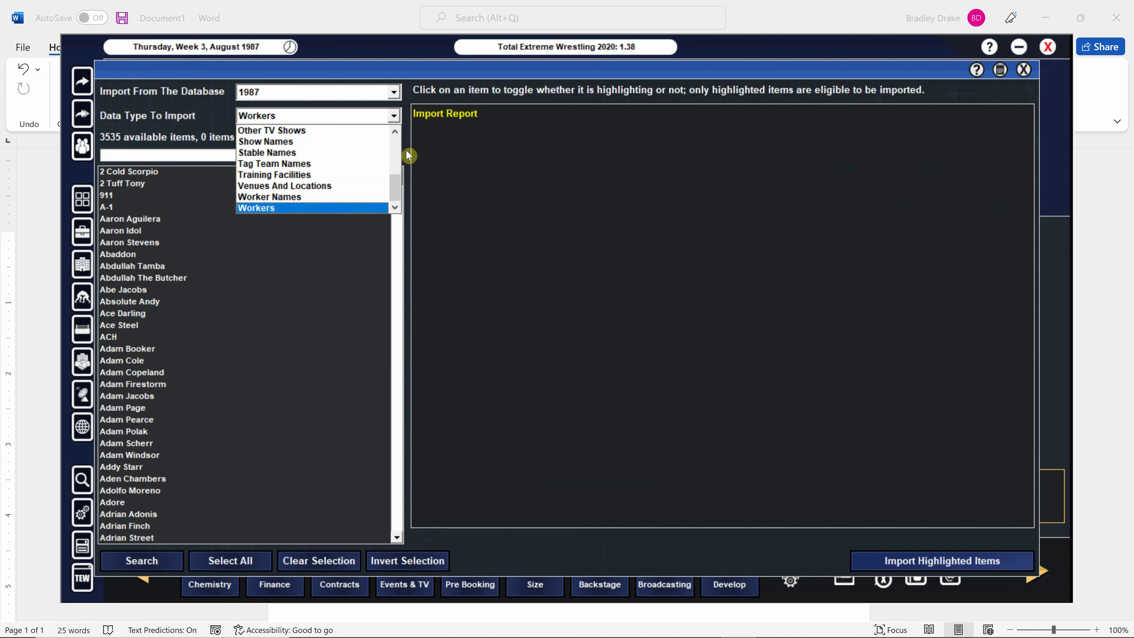
pyautogui.moveTo(398, 187); pyautogui.dragTo(395, 134)
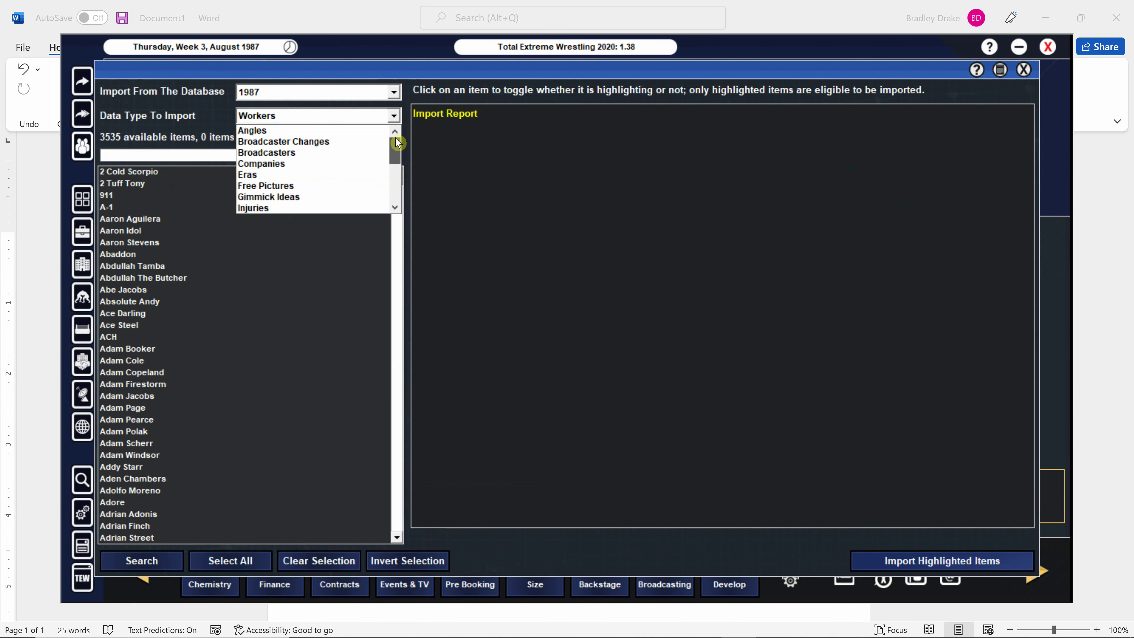
pyautogui.click(373, 152)
pyautogui.click(216, 154)
pyautogui.write('WBAL')
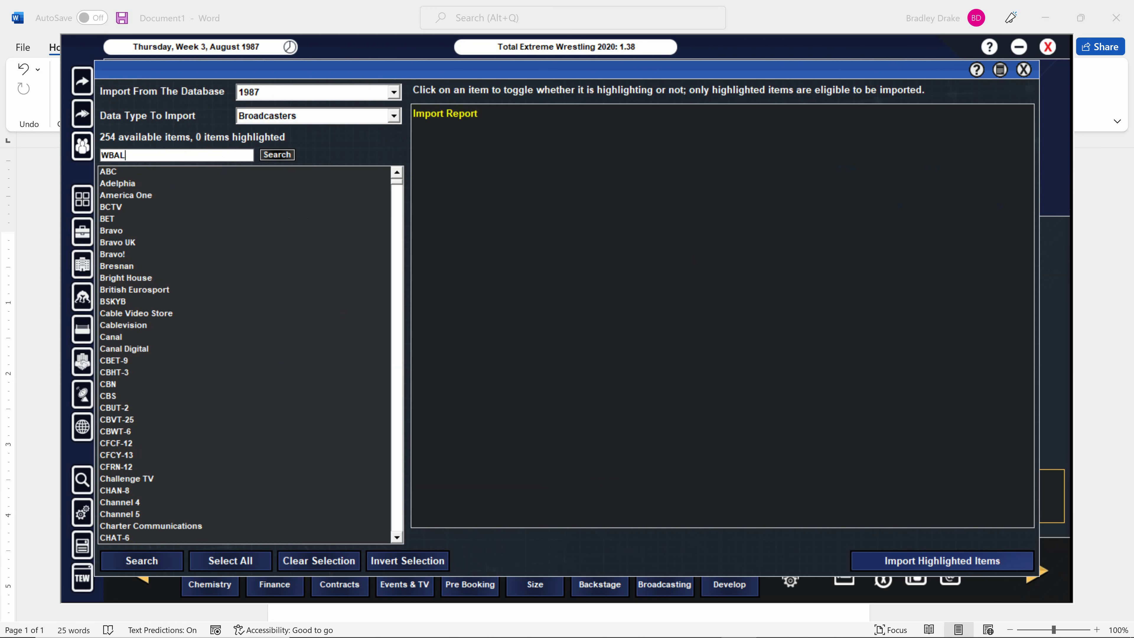
pyautogui.press('Return')
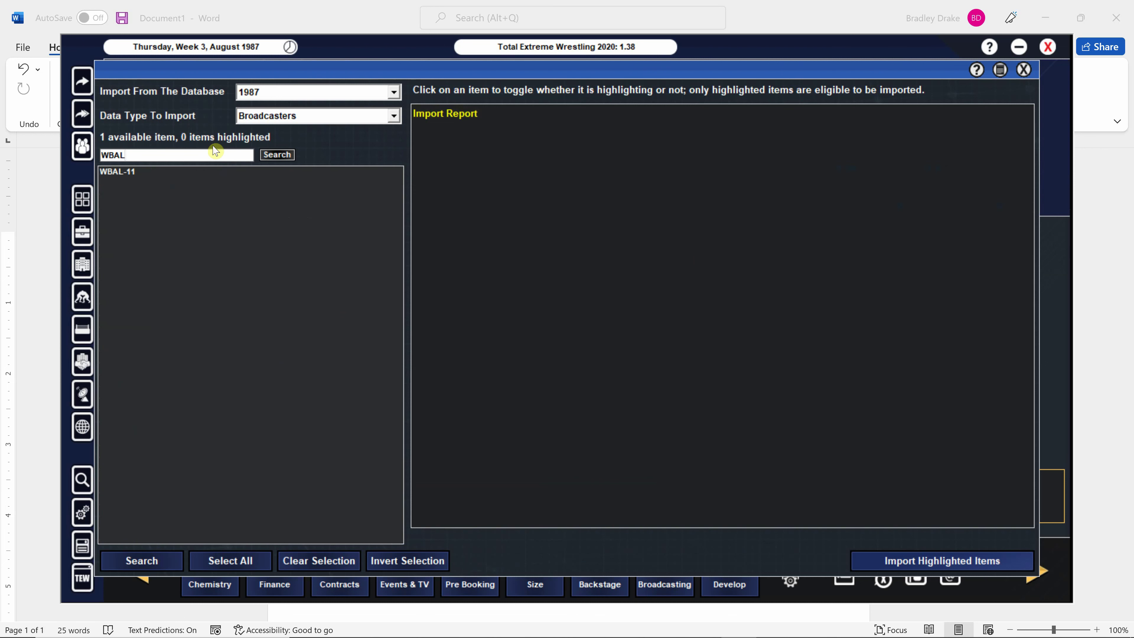
pyautogui.click(187, 180)
pyautogui.click(882, 563)
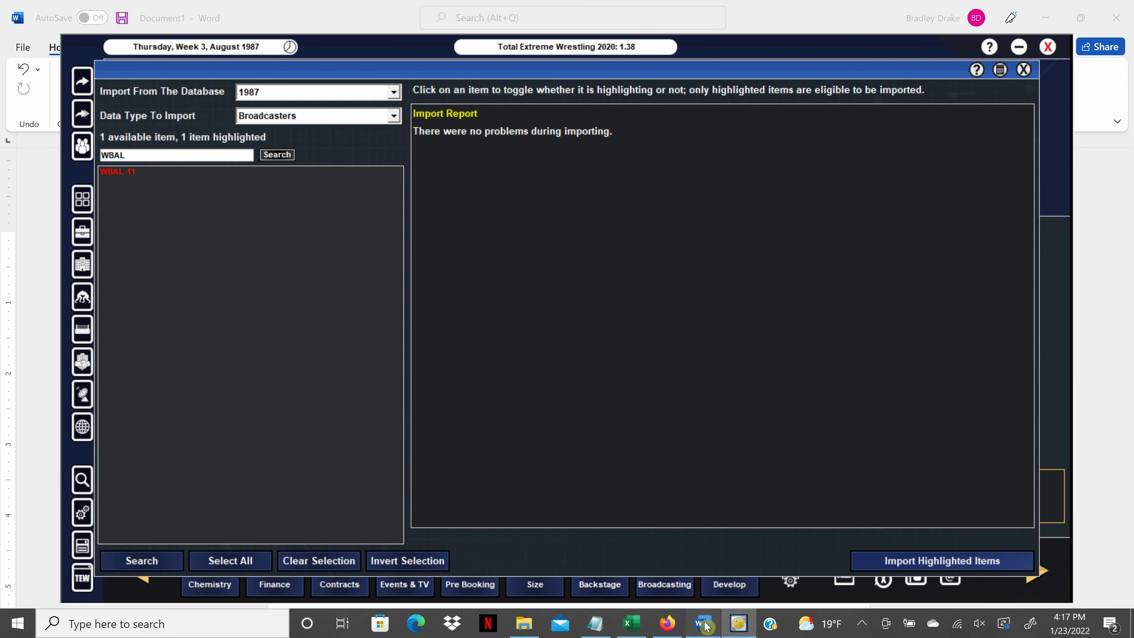
# Find WDCA-20 among the 1987 database's broadcasters and import it into the save game
pyautogui.click(725, 633)
pyautogui.click(725, 633)
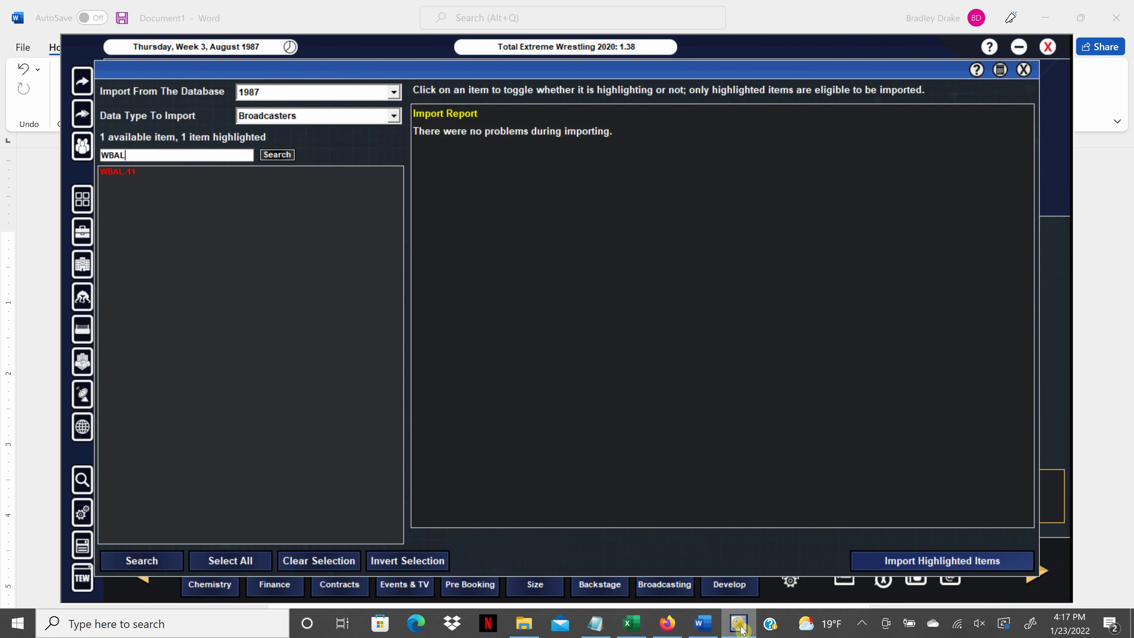
pyautogui.doubleClick(135, 153)
pyautogui.write('WDCA')
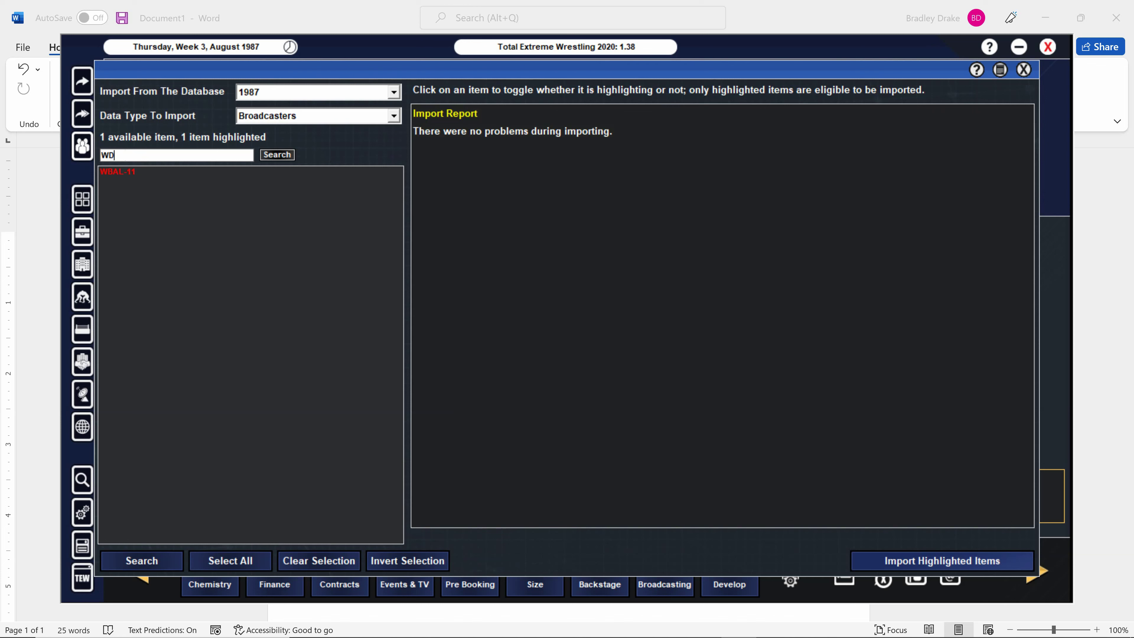
pyautogui.press('Return')
pyautogui.click(118, 172)
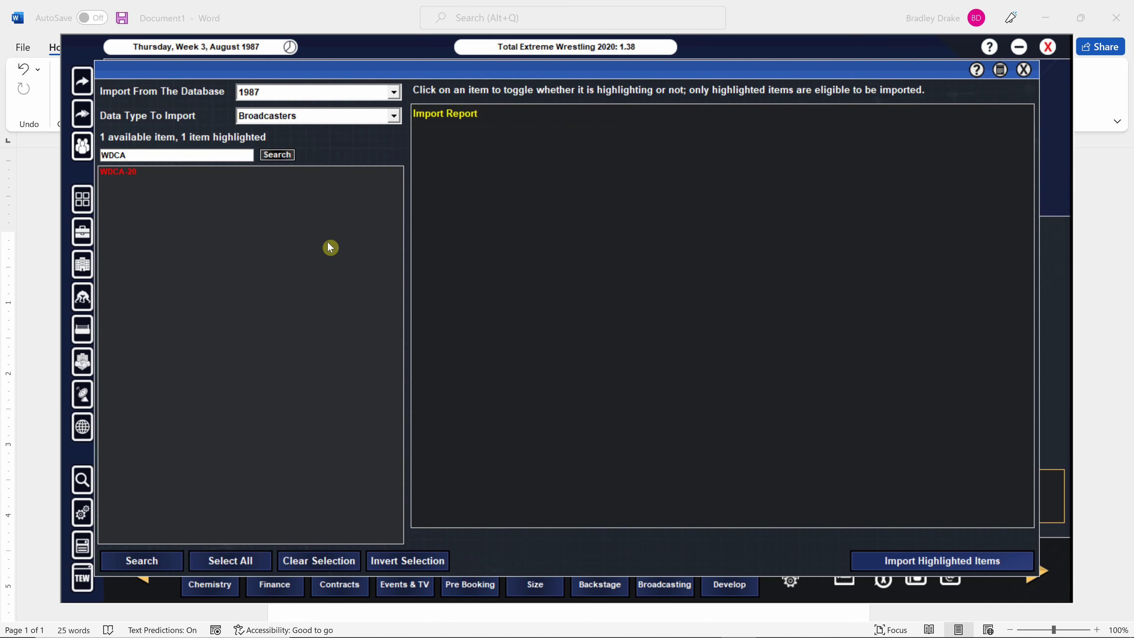
pyautogui.click(904, 561)
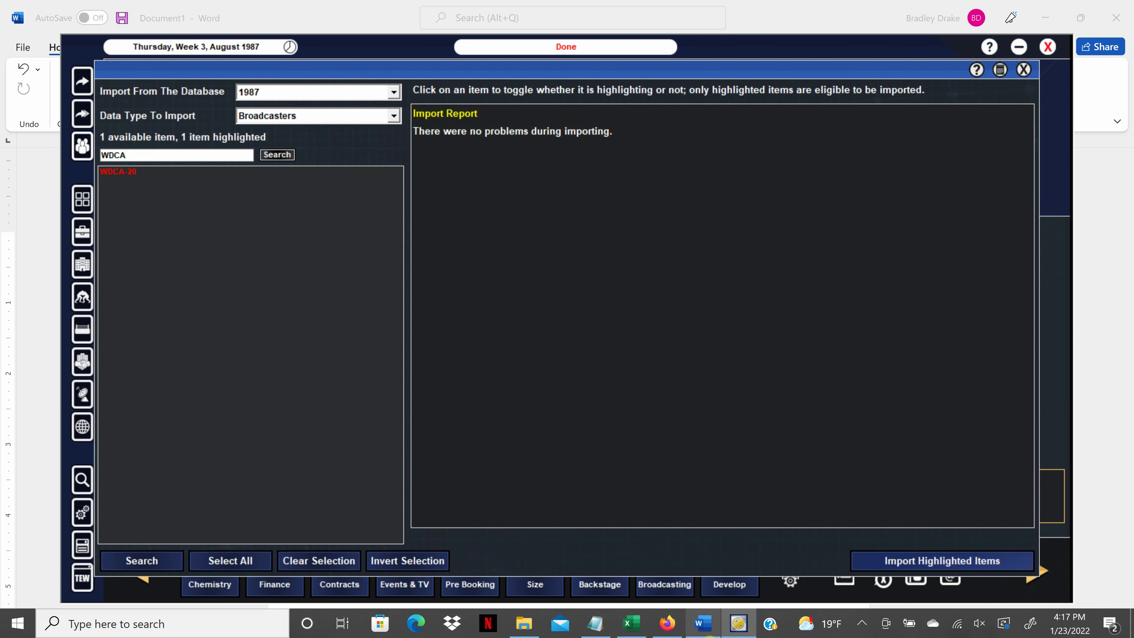
# Check the remaining station in the Word notes, import WFTY-50 from the 1987 database and close the data import
pyautogui.click(705, 623)
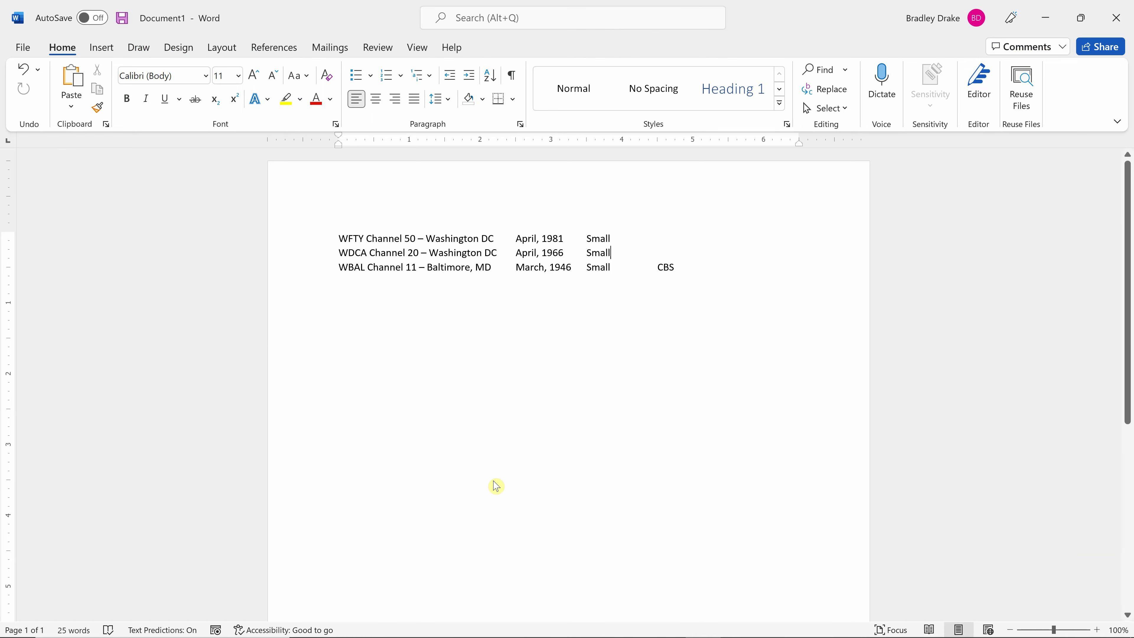
pyautogui.click(740, 622)
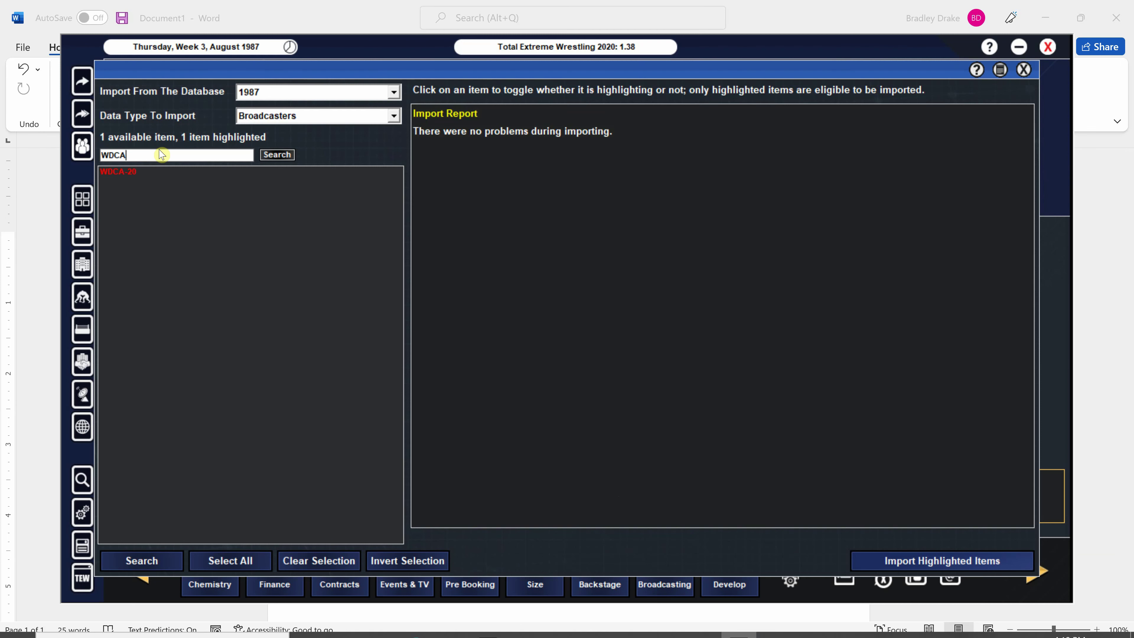
pyautogui.moveTo(147, 154); pyautogui.dragTo(76, 142)
pyautogui.write('WDCA')
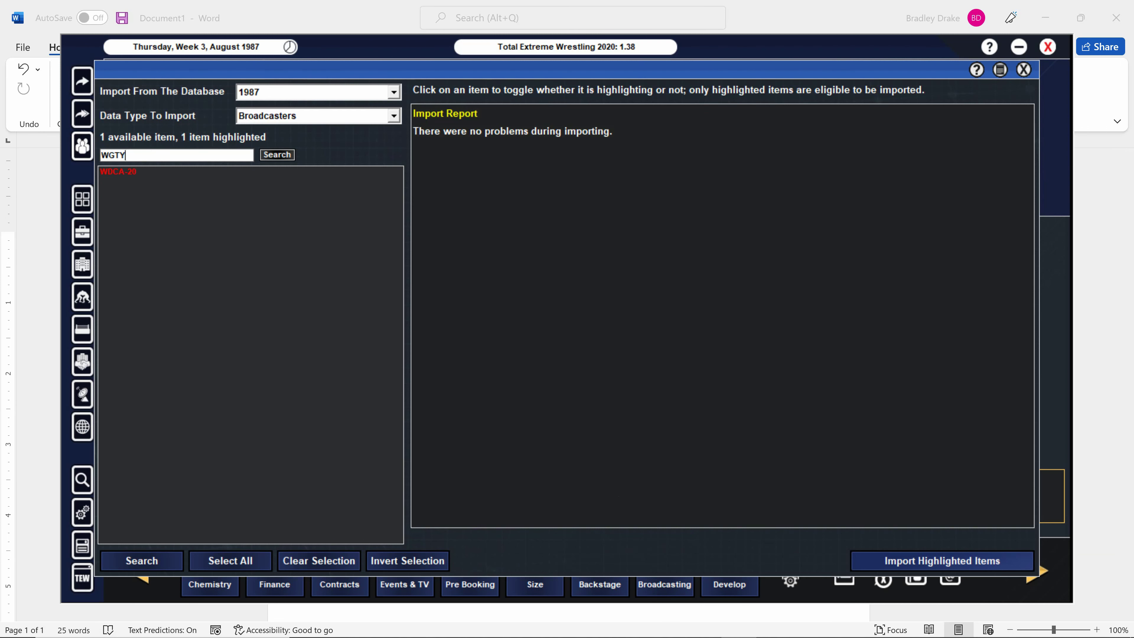
pyautogui.press('BackSpace')
pyautogui.press('BackSpace')
pyautogui.press('BackSpace')
pyautogui.write('FTY')
pyautogui.press('Return')
pyautogui.click(147, 172)
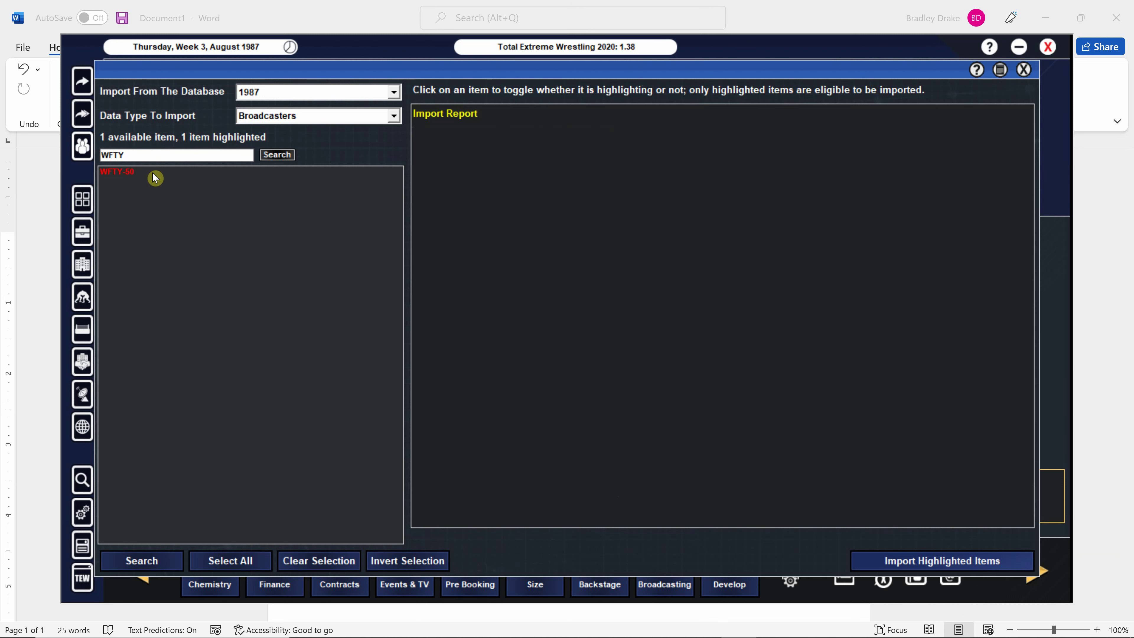
pyautogui.click(946, 562)
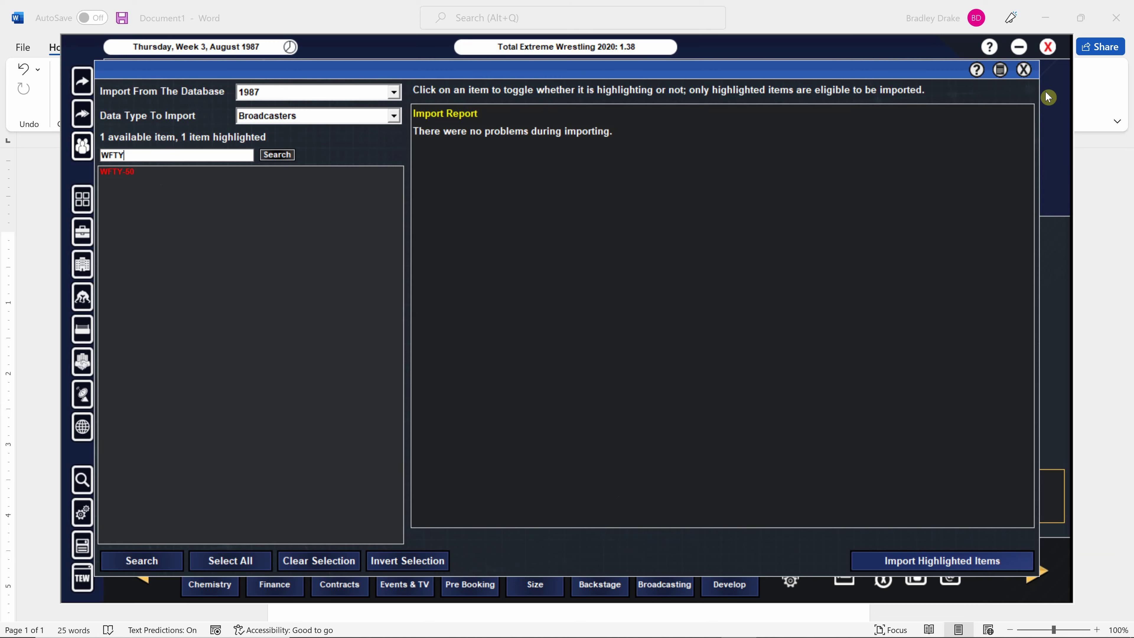
pyautogui.click(1024, 70)
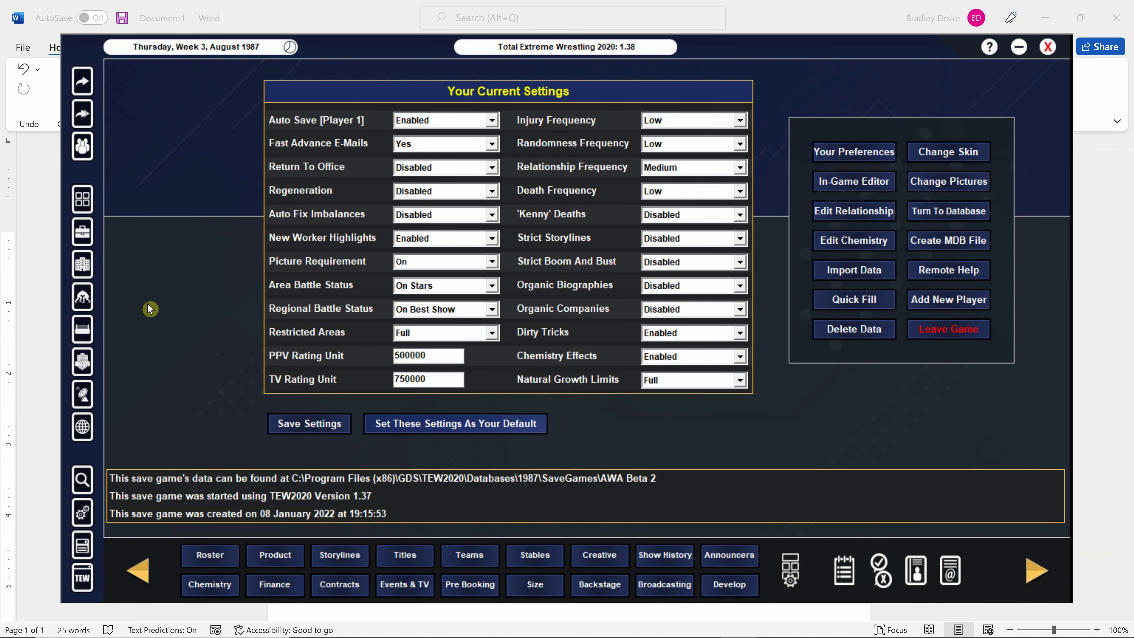
# Filter the game world's broadcasters to type Terrestrial Free-To-Air with coverage in the USA
pyautogui.click(83, 396)
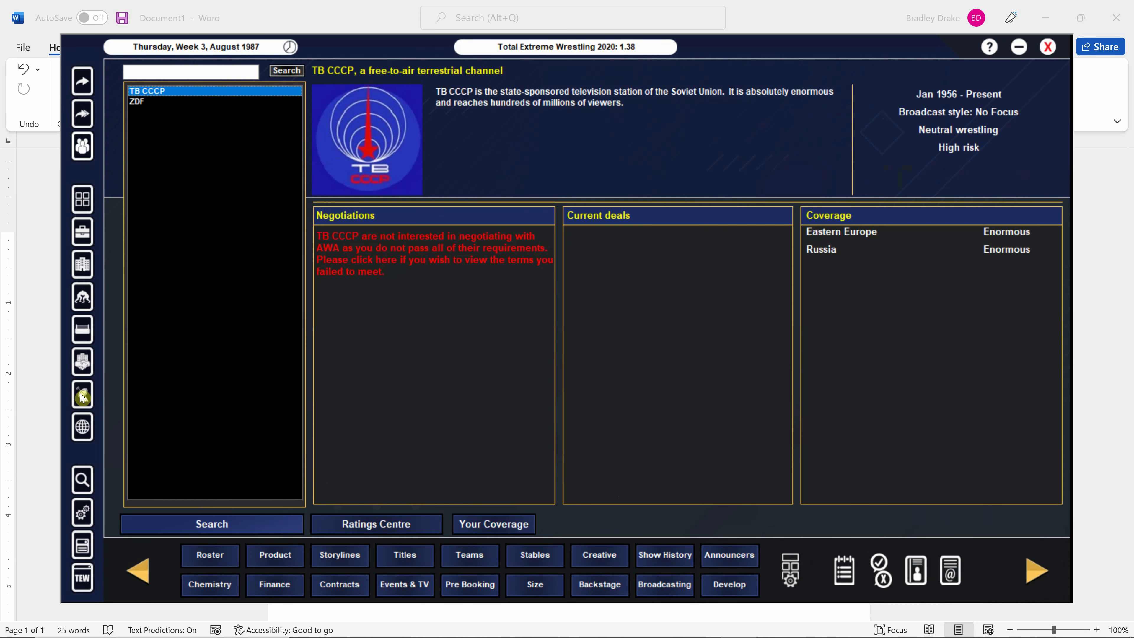
pyautogui.click(257, 527)
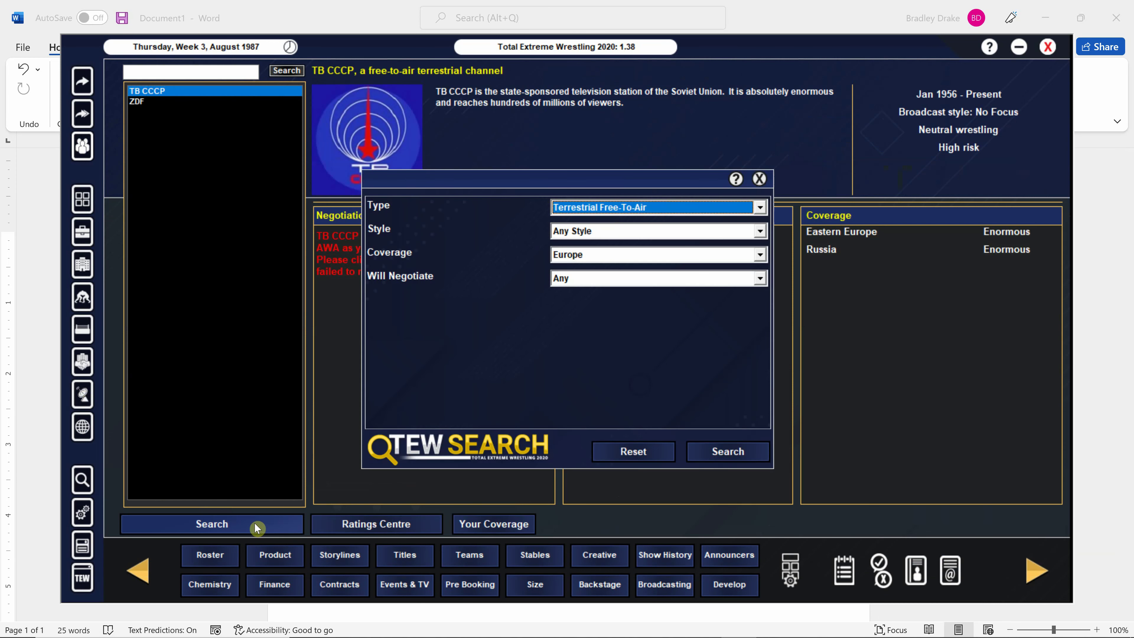
pyautogui.click(663, 452)
pyautogui.click(760, 208)
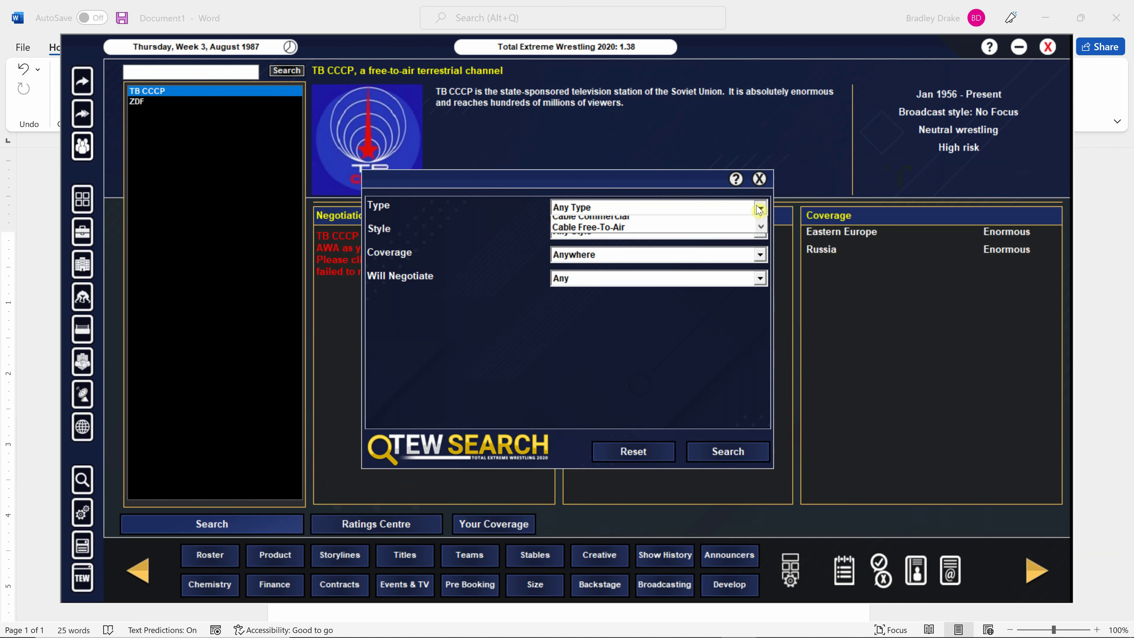
pyautogui.click(716, 256)
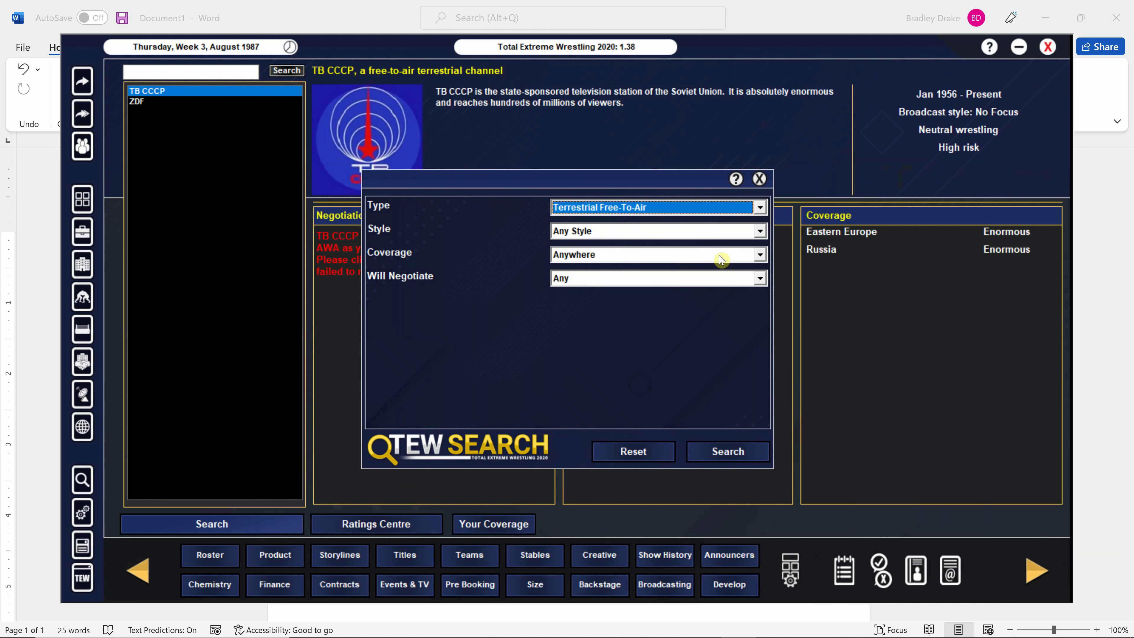
pyautogui.click(760, 255)
pyautogui.click(766, 257)
pyautogui.click(766, 257)
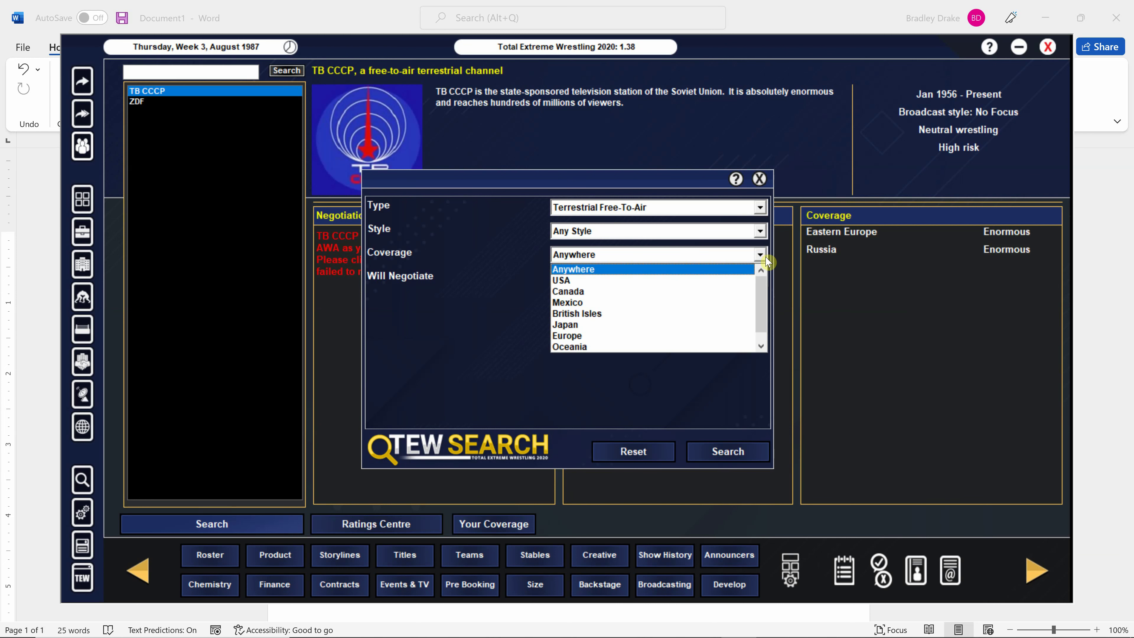
pyautogui.click(736, 291)
pyautogui.click(760, 255)
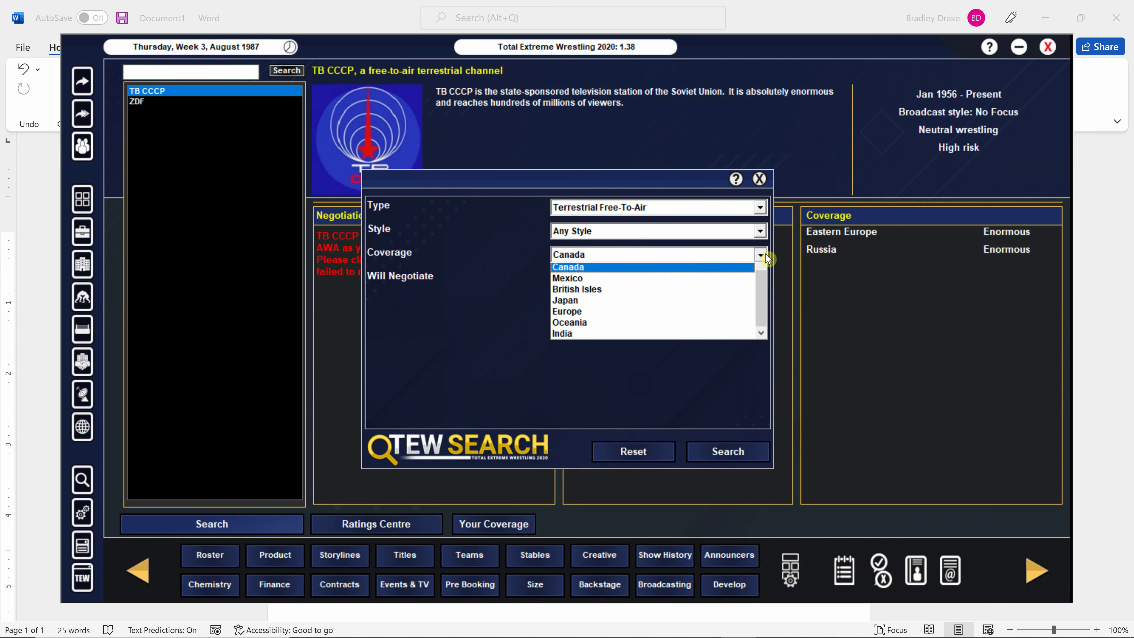
pyautogui.click(753, 281)
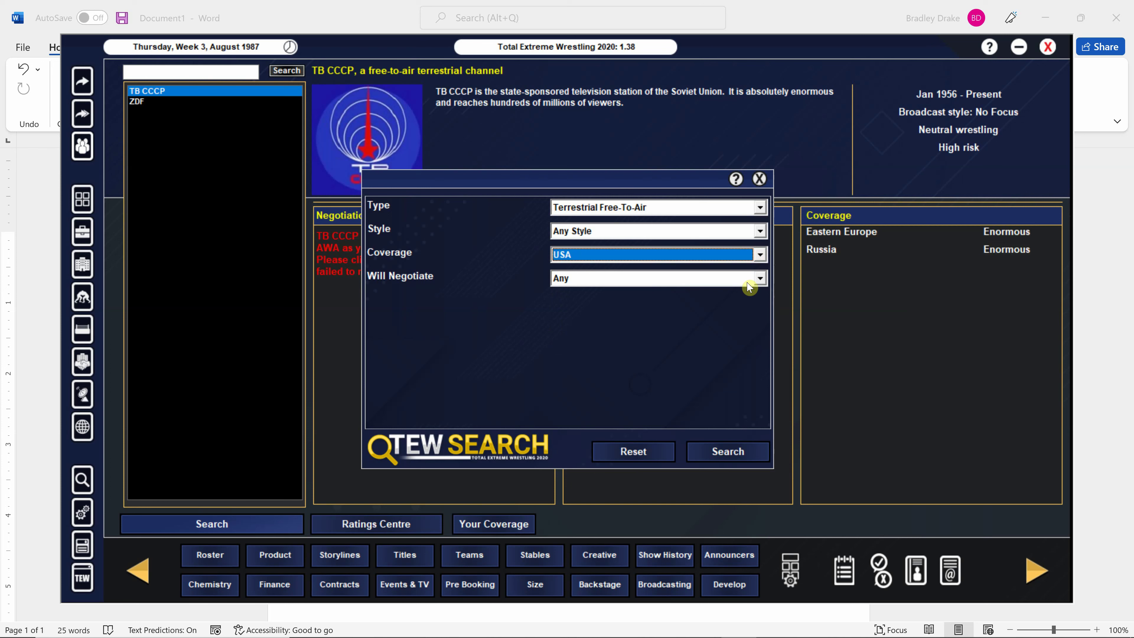
pyautogui.click(728, 451)
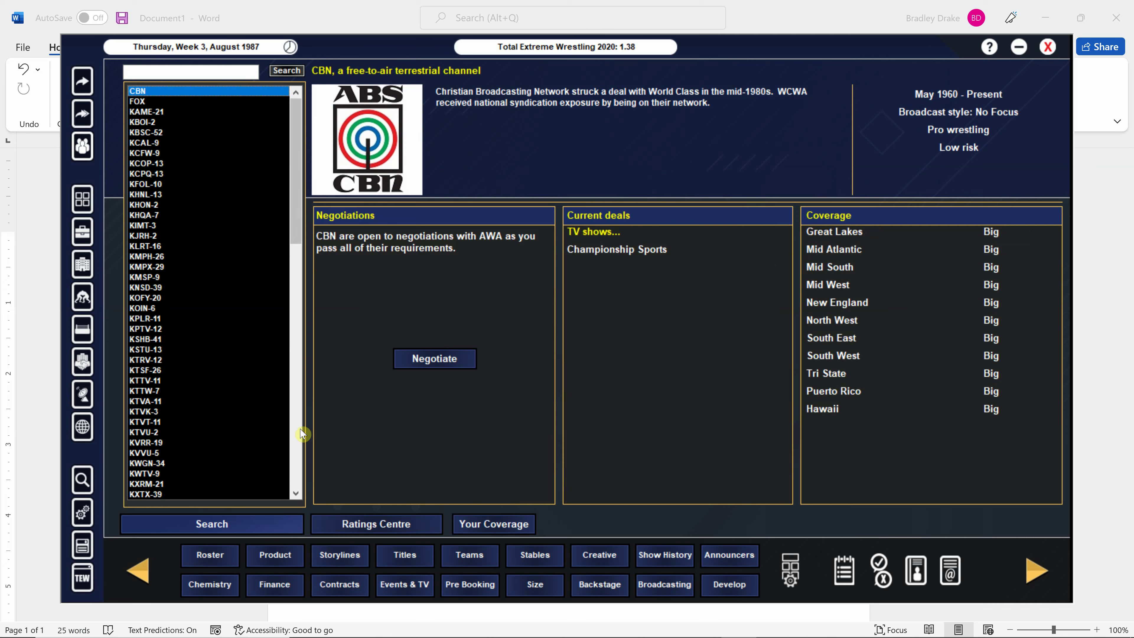
# Find WFTY-50 in the filtered broadcaster list, using the Word notes for its call sign, and view its details
pyautogui.scroll(-15, 303, 418)
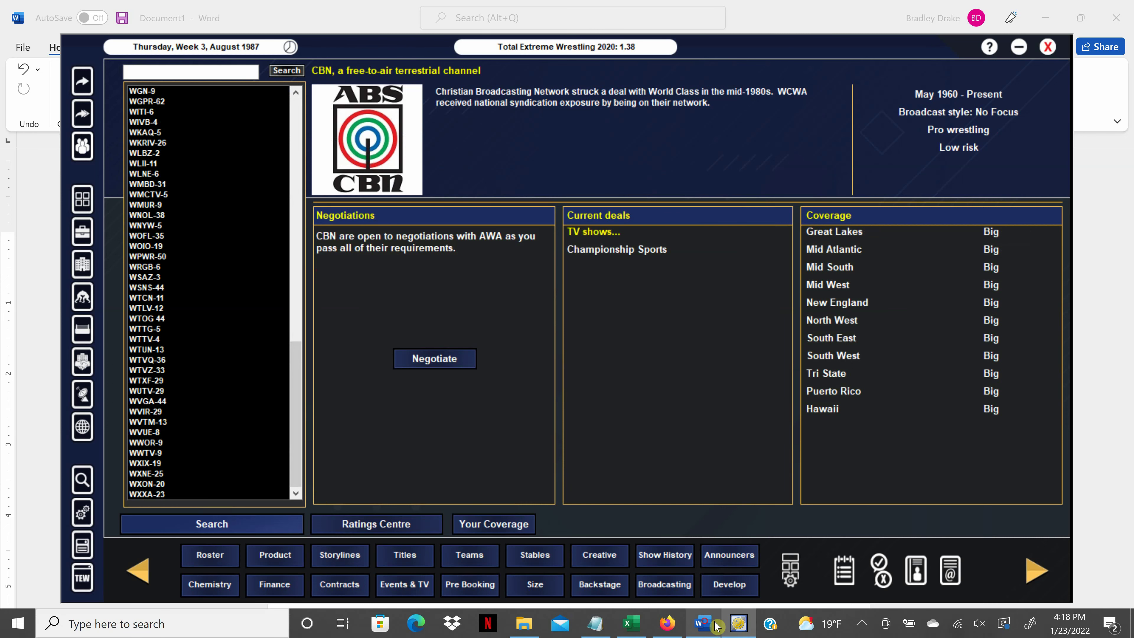
pyautogui.click(713, 624)
pyautogui.click(739, 624)
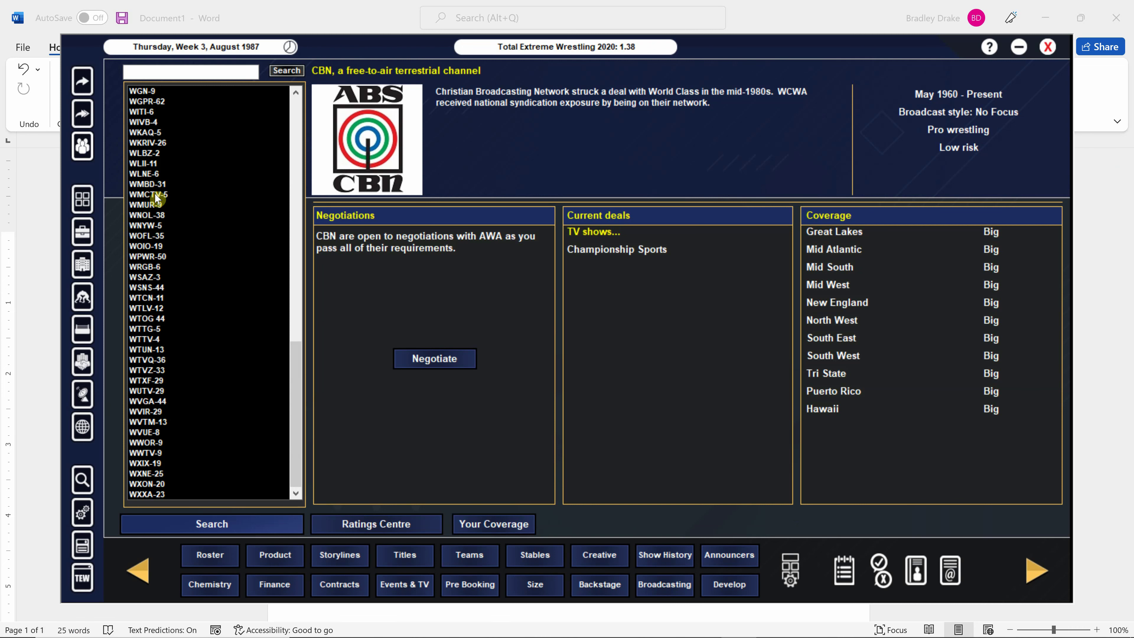
pyautogui.scroll(5, 299, 93)
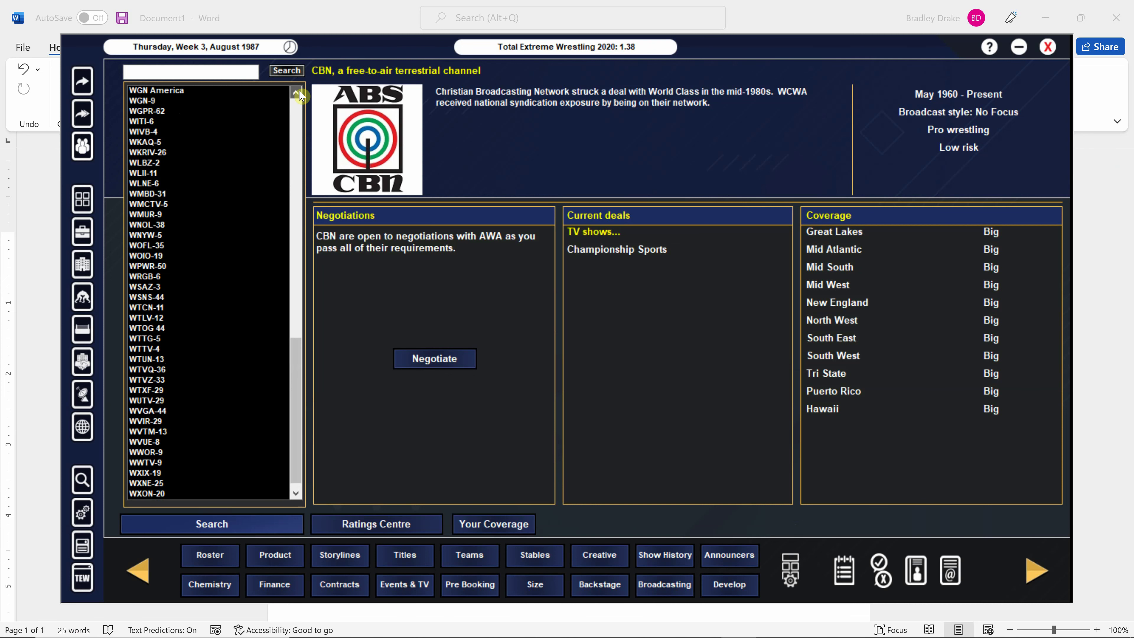
pyautogui.click(158, 113)
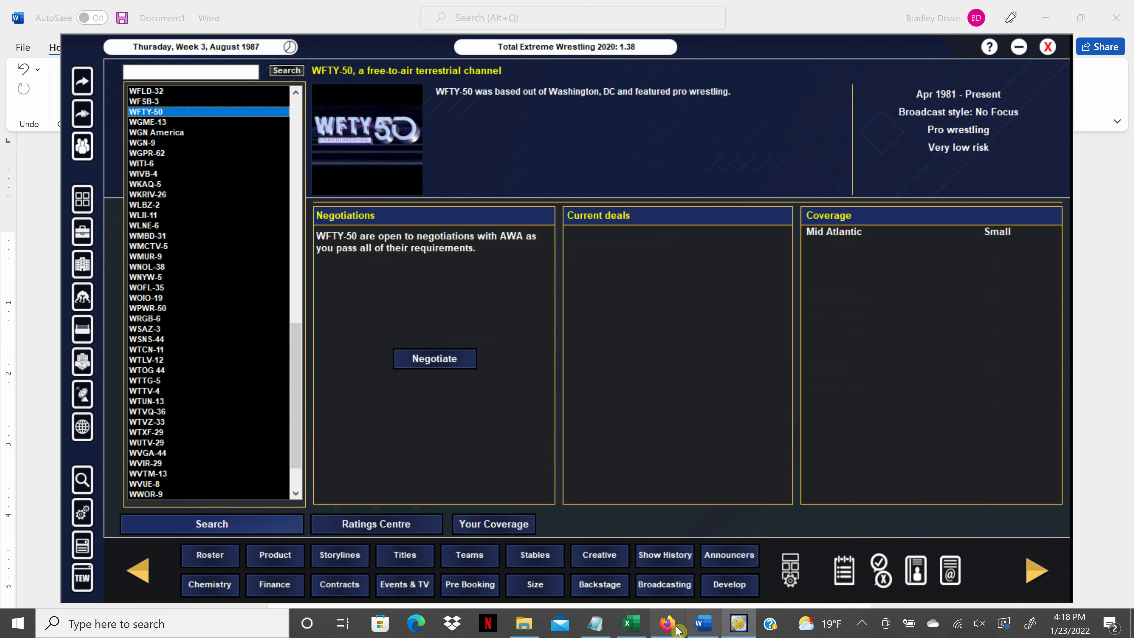
# Check the next station in the Word notes and search the broadcasters for WDCA to view its details
pyautogui.click(714, 630)
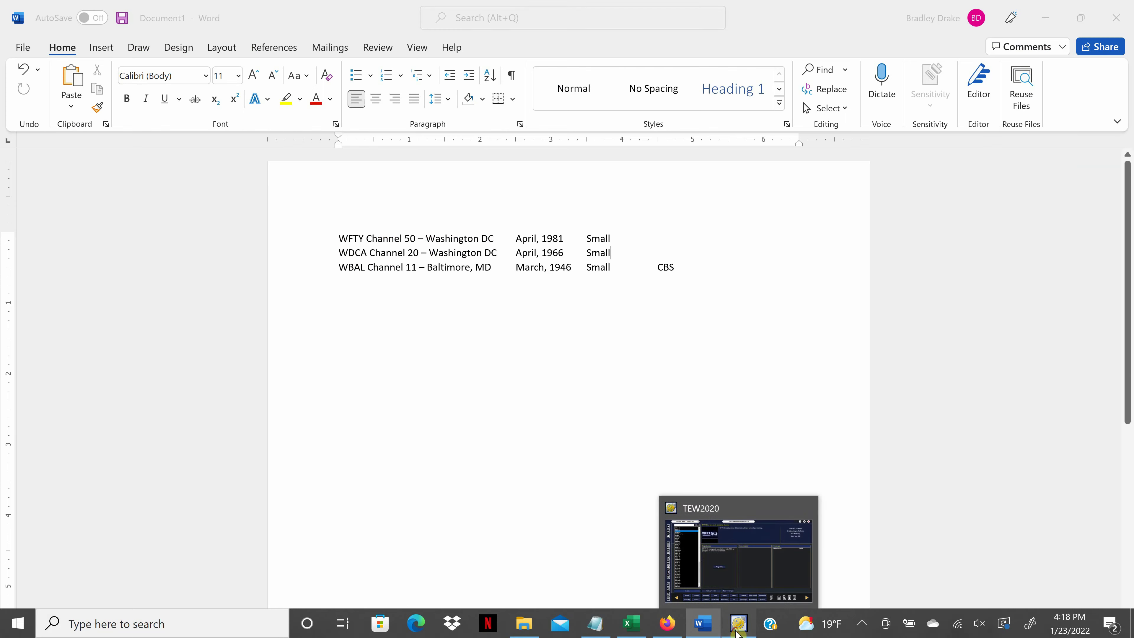
pyautogui.click(739, 623)
pyautogui.click(200, 72)
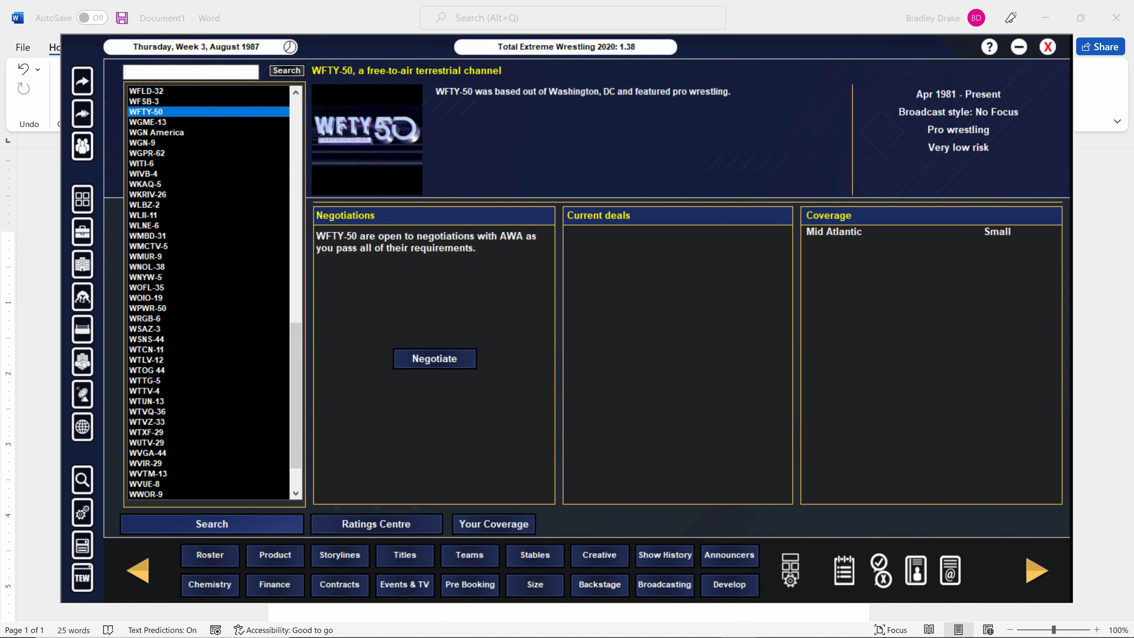
pyautogui.write('WDCA')
pyautogui.press('Return')
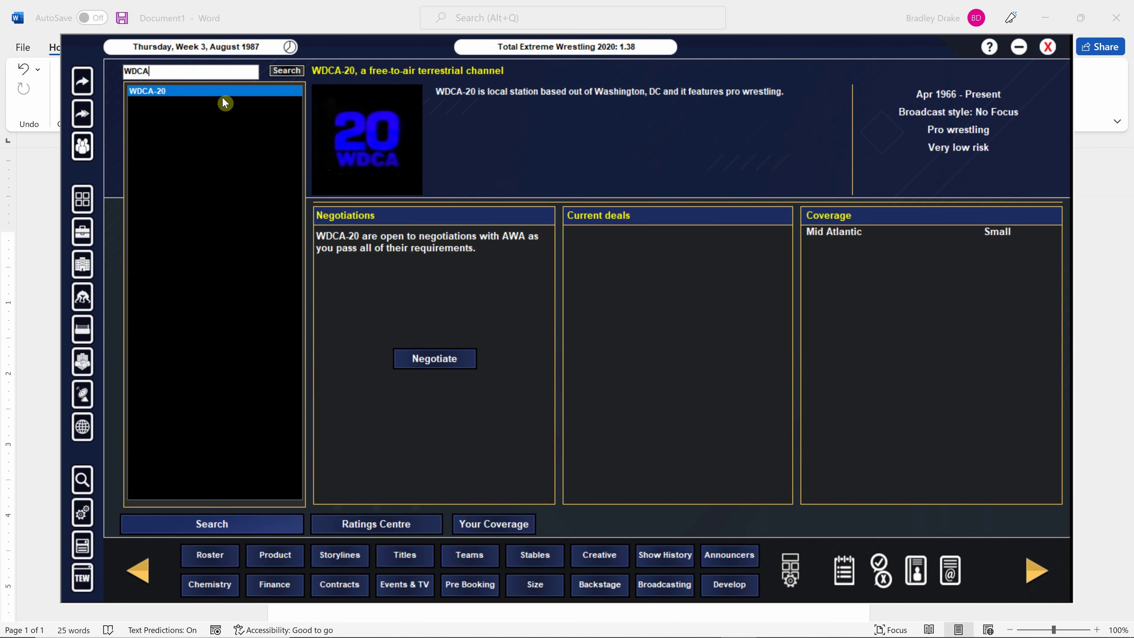
# Check the last station in the Word notes and search the broadcasters for WBAL to view its details
pyautogui.click(703, 625)
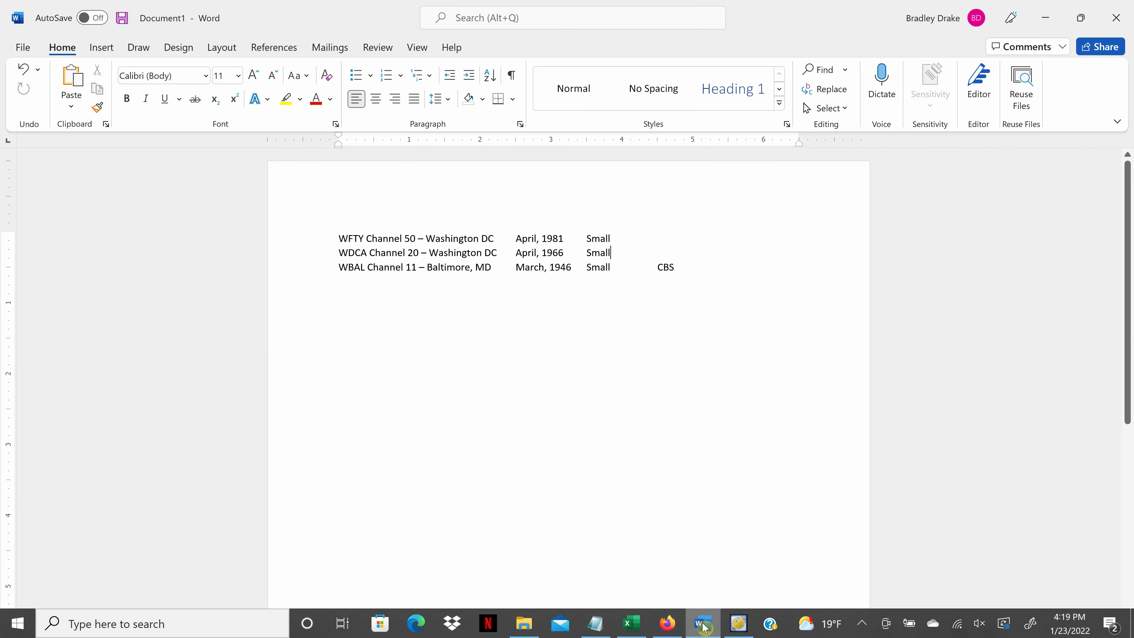
pyautogui.click(739, 623)
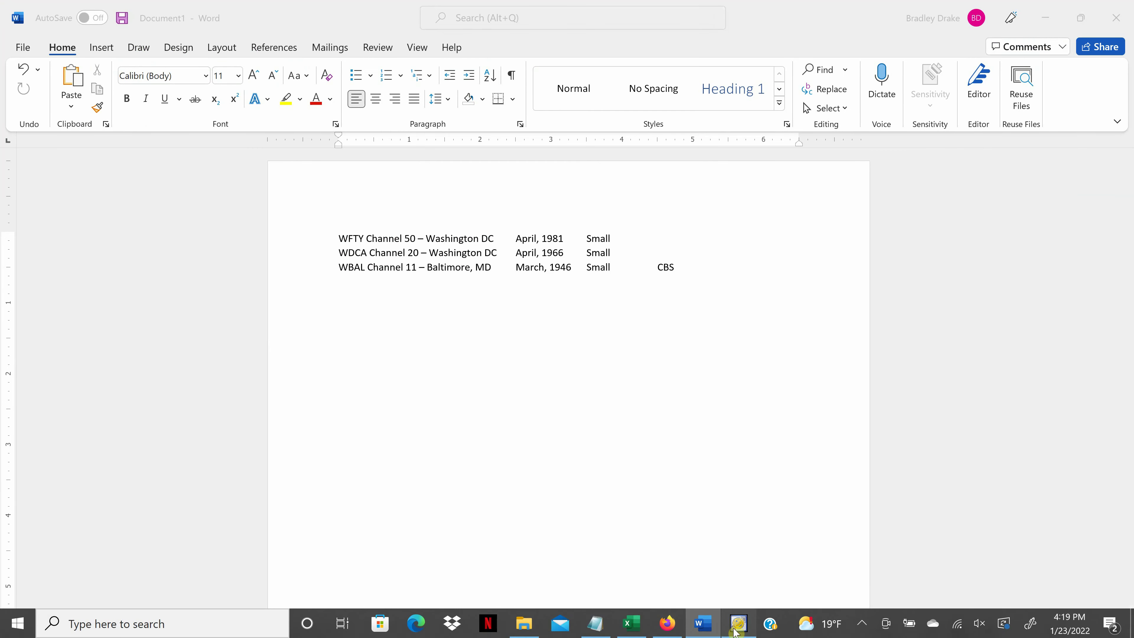
pyautogui.write('WBAL')
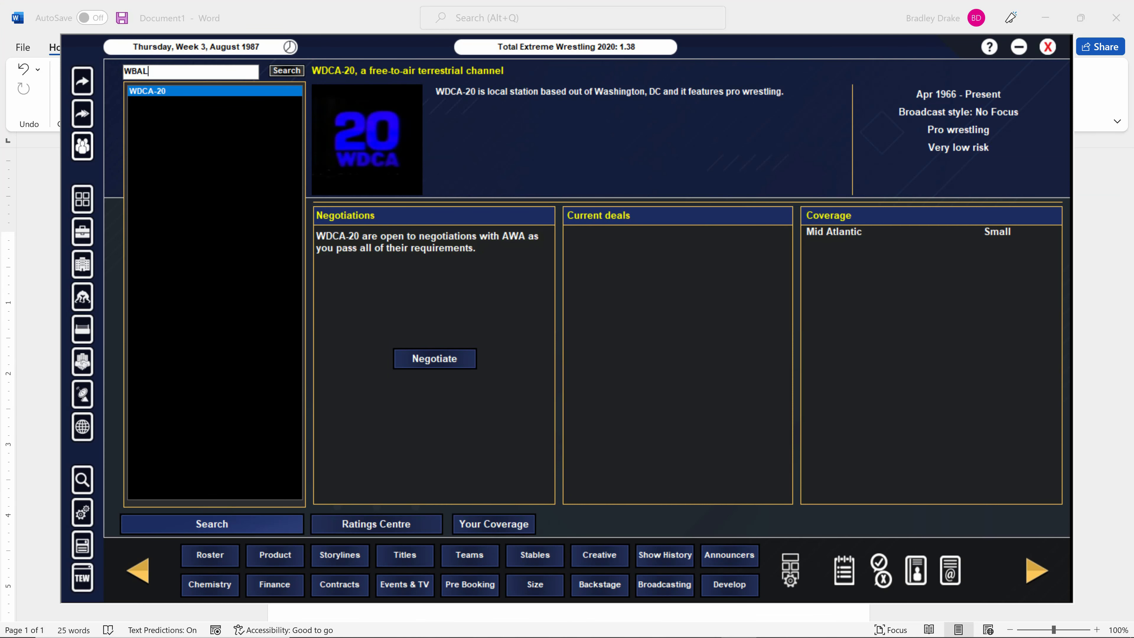
pyautogui.press('Return')
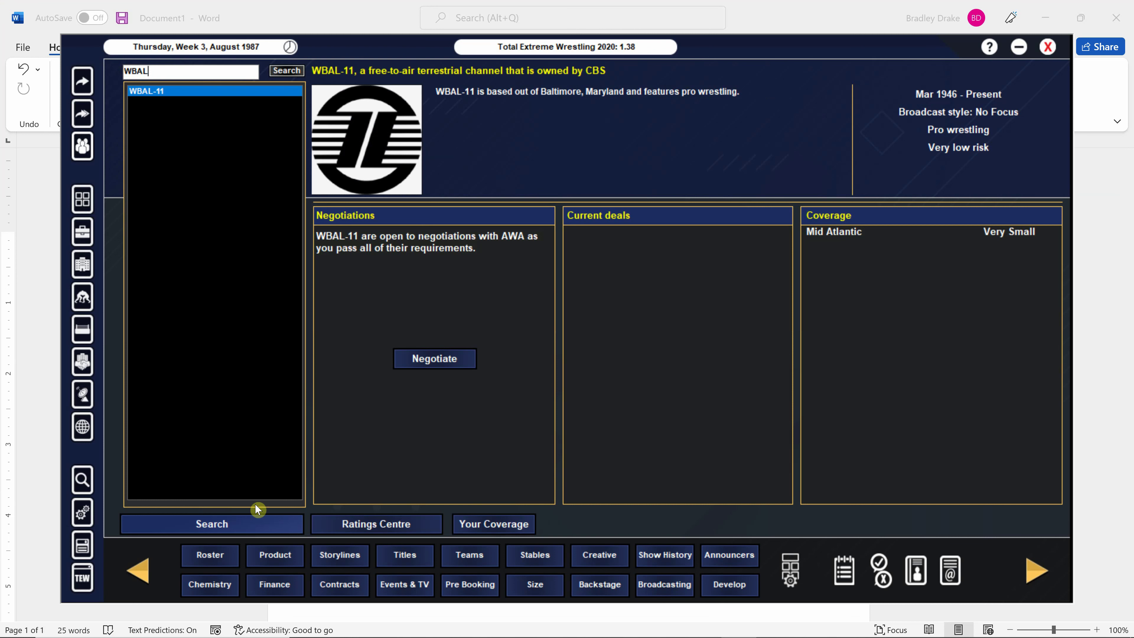
# Reset the broadcaster search filters to Any Type, Any Style and Anywhere
pyautogui.click(267, 524)
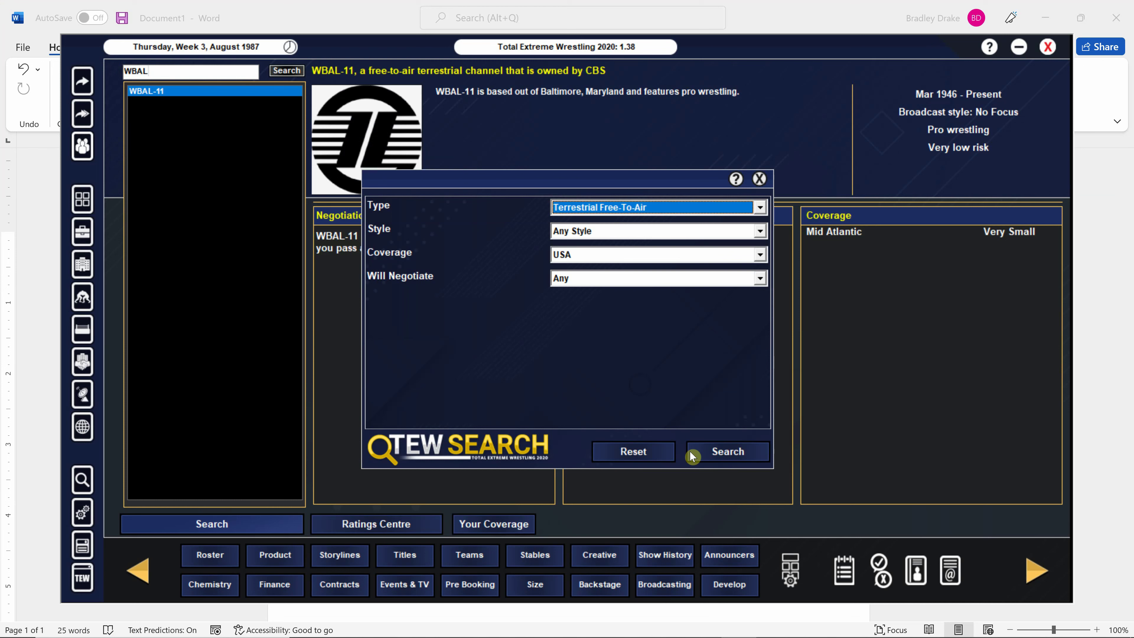
pyautogui.click(651, 457)
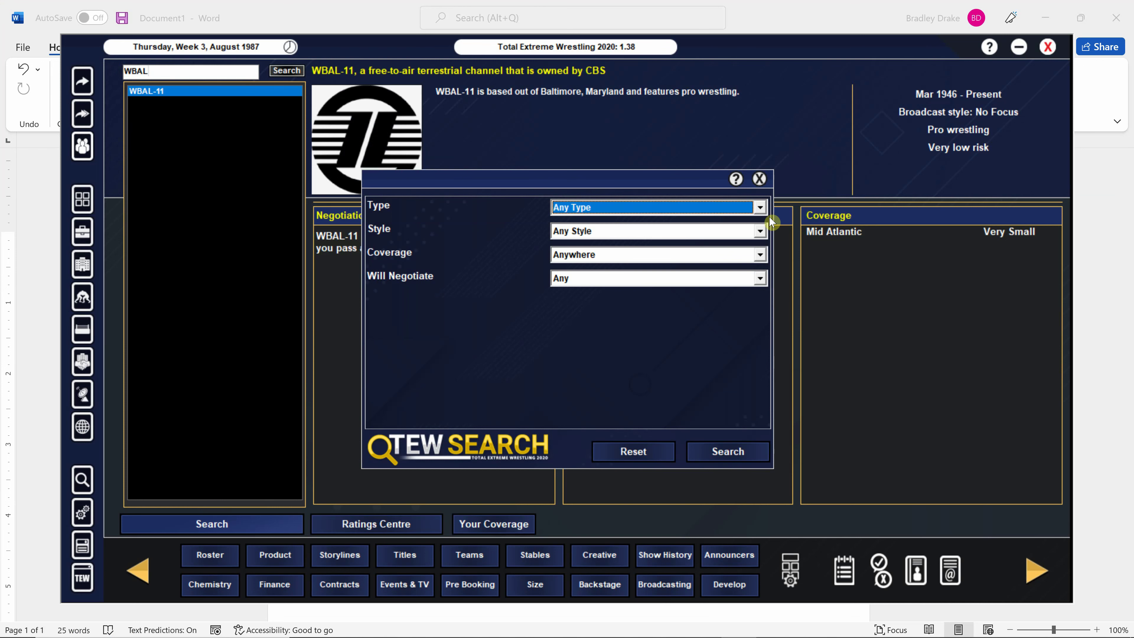
pyautogui.click(732, 454)
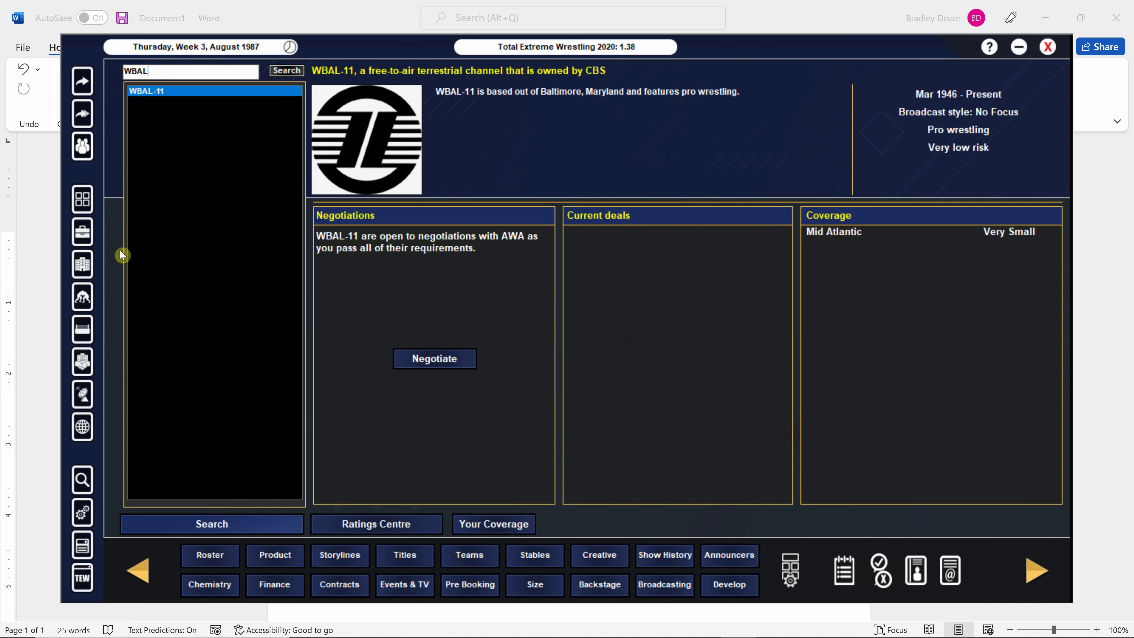
# Return to the wrestling newsletter page and save the game
pyautogui.click(83, 201)
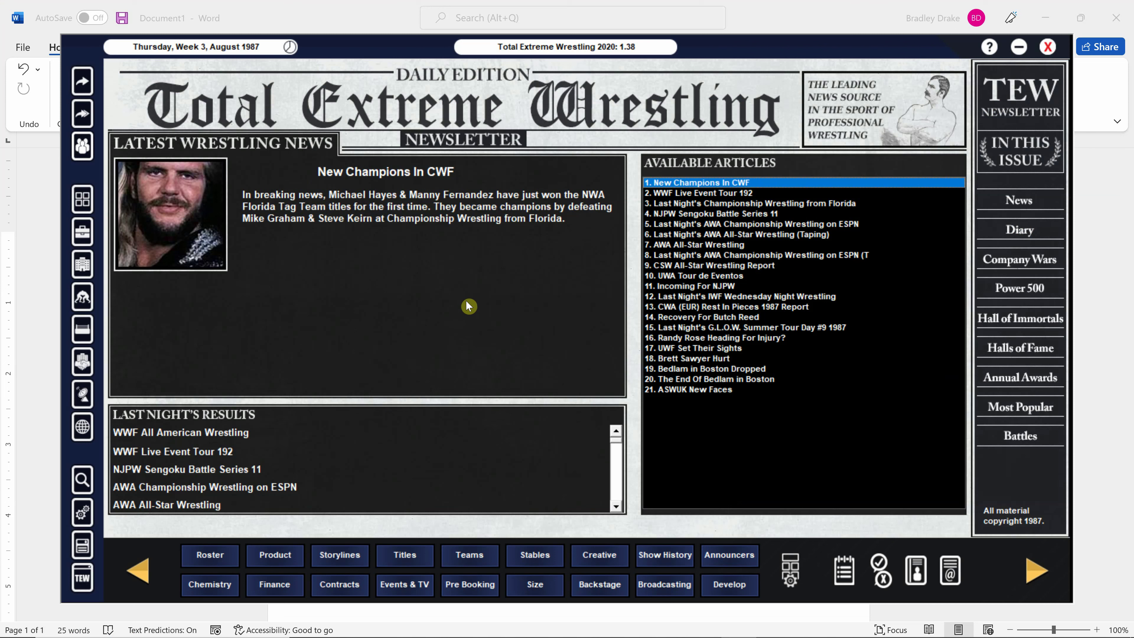
pyautogui.click(82, 544)
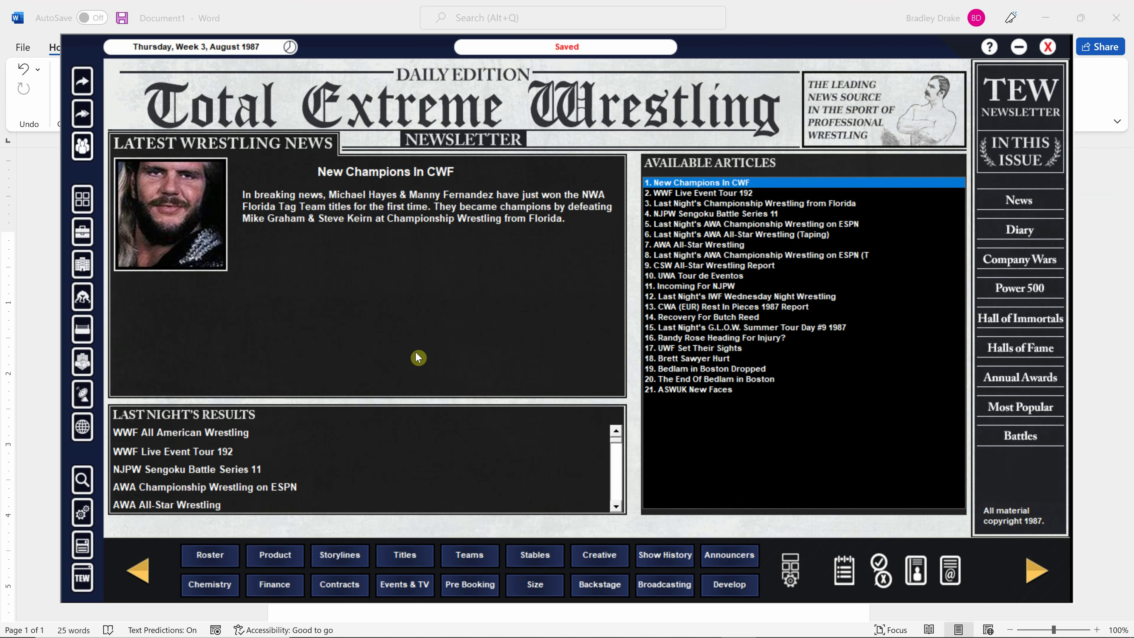